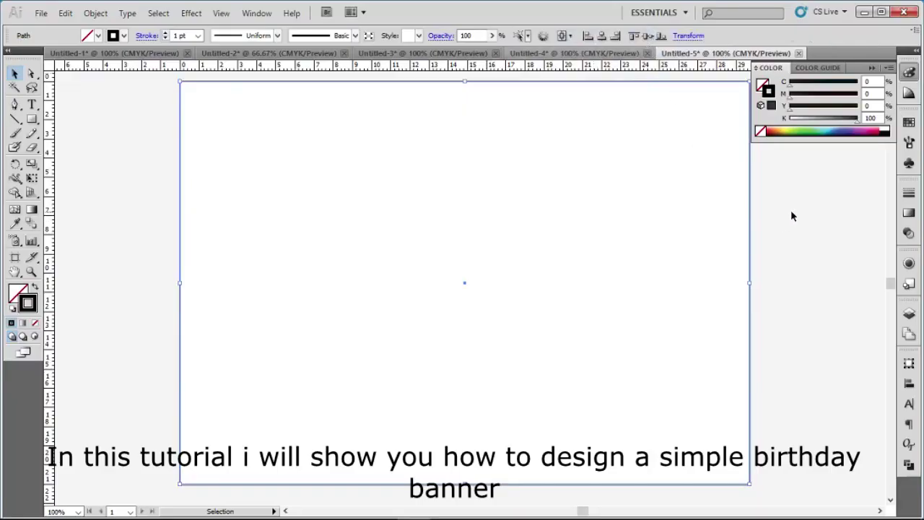
Select the artboard-sized rectangle and give it a magenta stroke from the Swatches panel
{"action": "left_click_drag", "start_coordinate": [728, 266], "coordinate": [726, 264]}
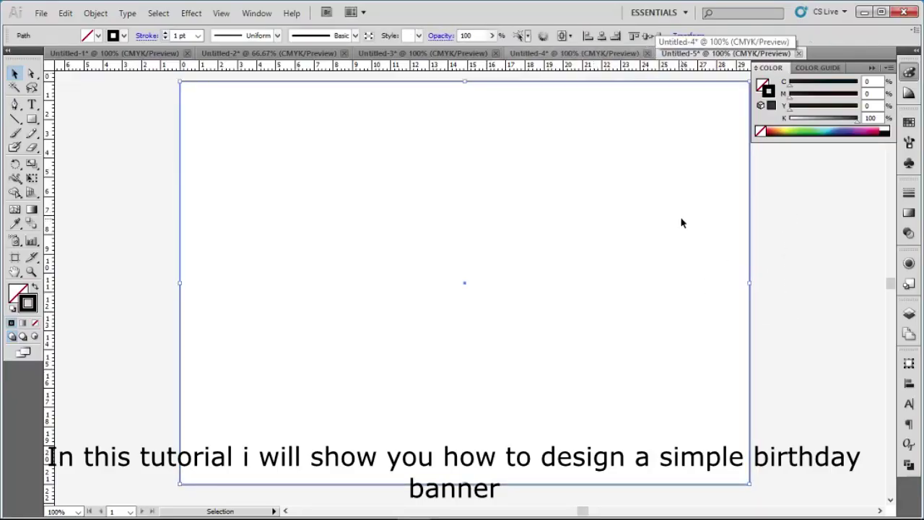
{"action": "left_click", "coordinate": [476, 208]}
{"action": "left_click_drag", "start_coordinate": [123, 210], "coordinate": [286, 281]}
{"action": "left_click", "coordinate": [909, 122]}
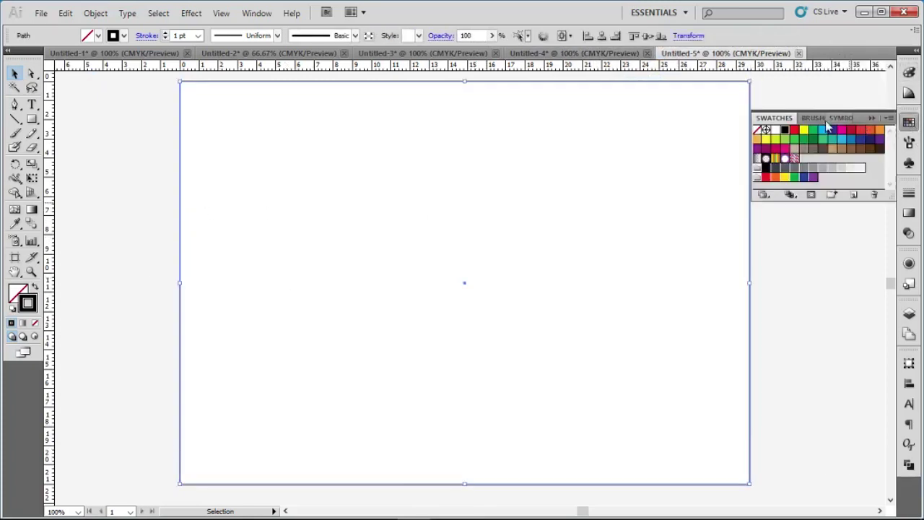
{"action": "left_click", "coordinate": [841, 131]}
{"action": "left_click", "coordinate": [803, 303]}
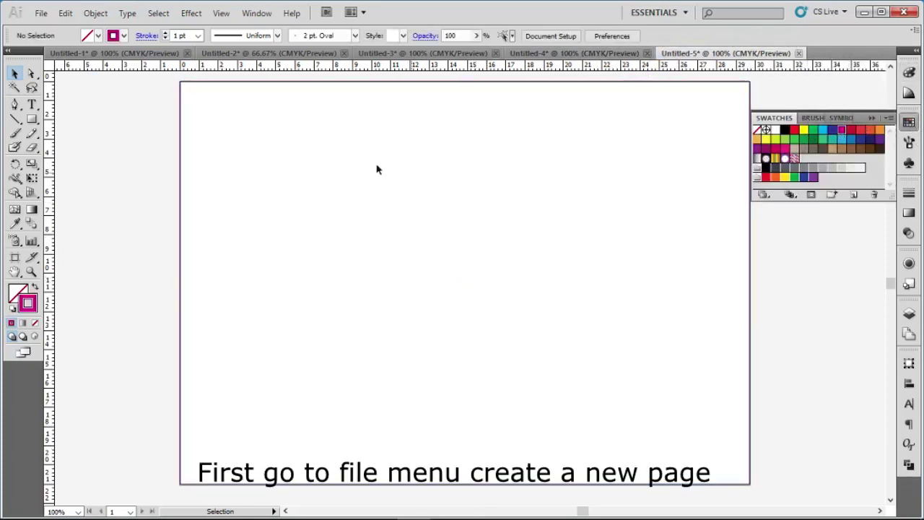
Zoom in on the artboard's left edge, then fit the whole artboard back in view
{"action": "key", "text": "z"}
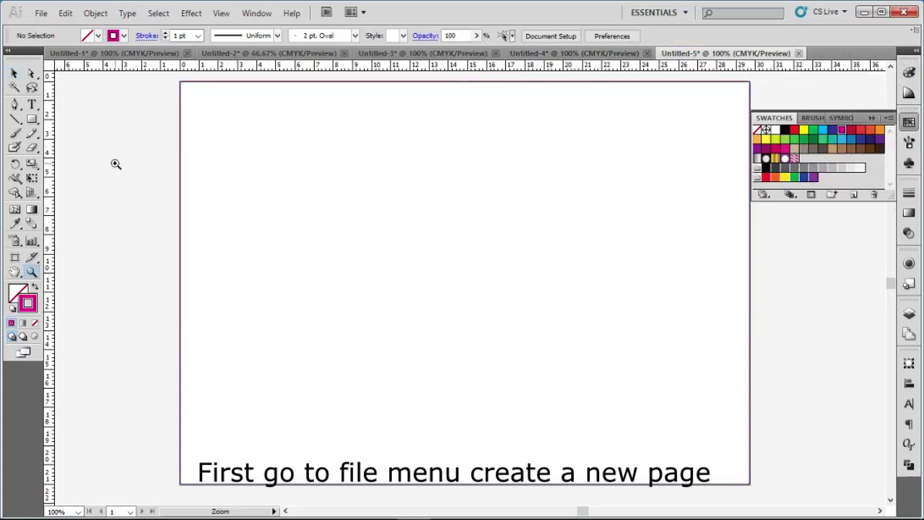
{"action": "left_click_drag", "start_coordinate": [125, 184], "coordinate": [204, 228]}
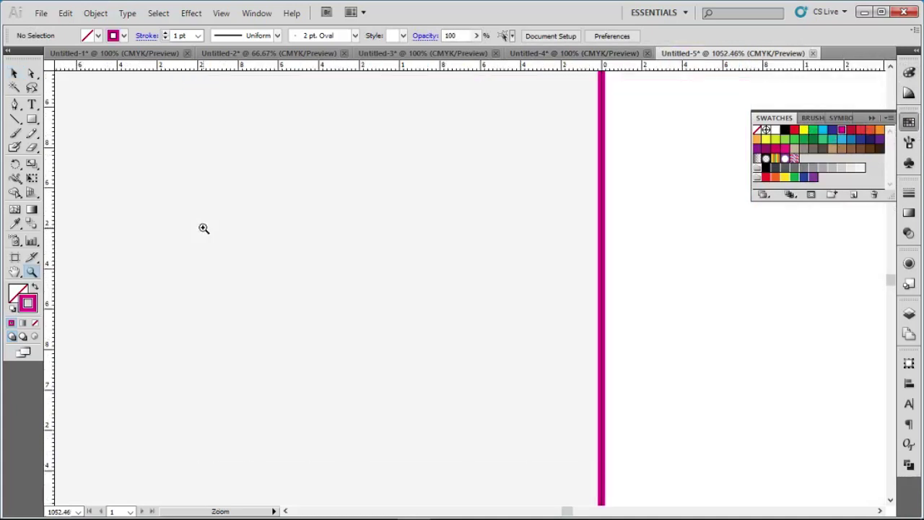
{"action": "key", "text": "ctrl"}
{"action": "key", "text": "ctrl+0"}
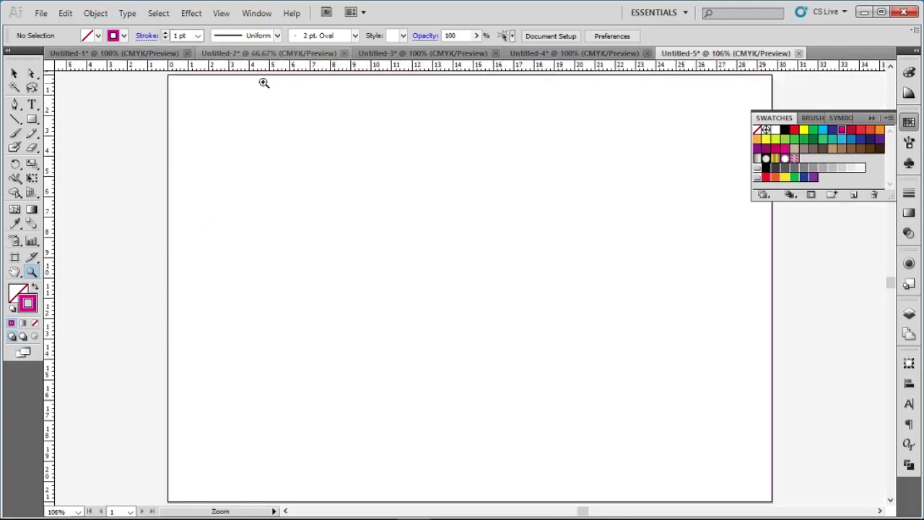
{"action": "left_click", "coordinate": [13, 74]}
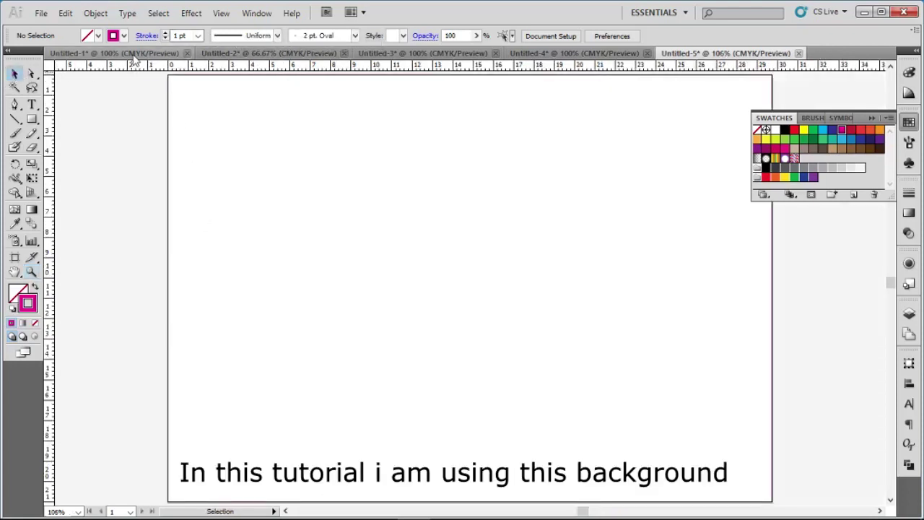
In Untitled-4, select and delete the pink bokeh background, then undo to restore it
{"action": "left_click", "coordinate": [525, 53]}
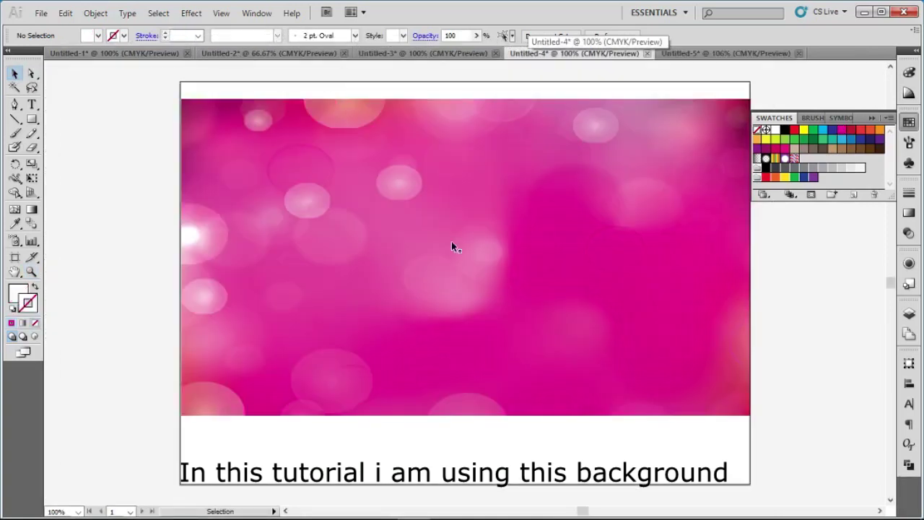
{"action": "left_click", "coordinate": [452, 243]}
{"action": "key", "text": "a"}
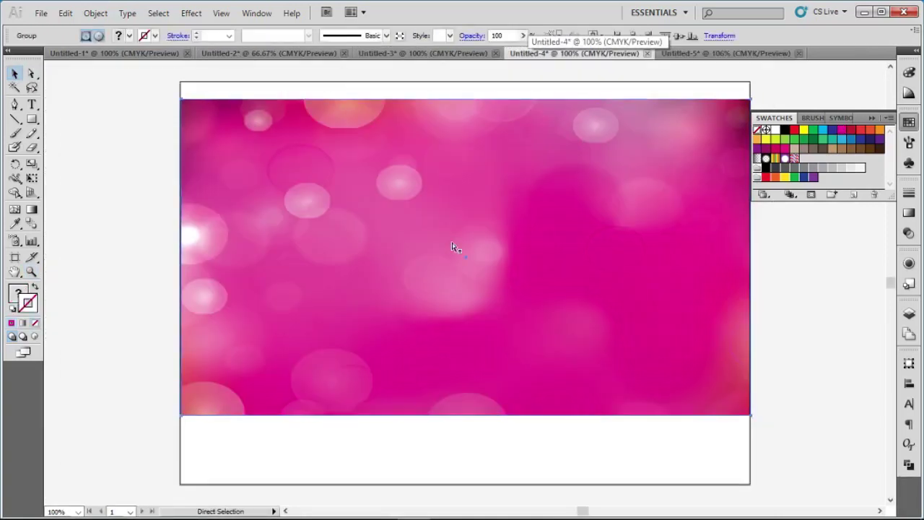
{"action": "key", "text": "Delete"}
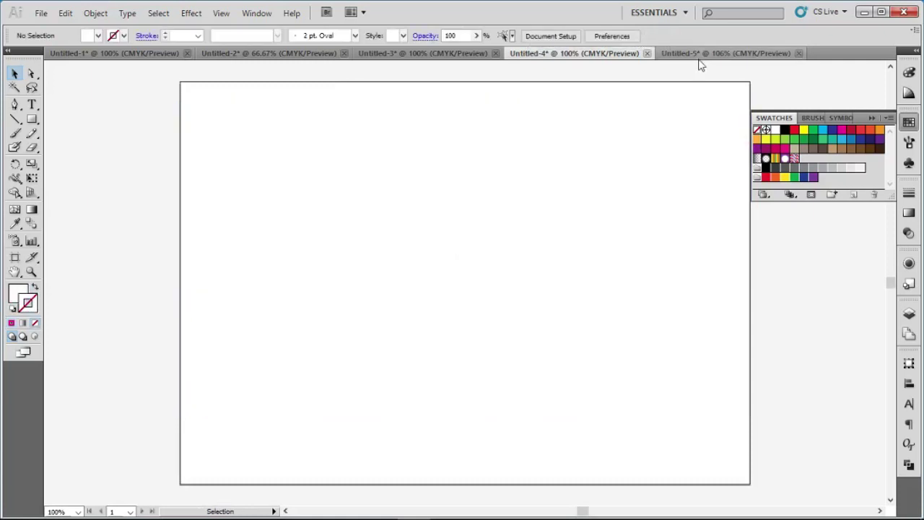
{"action": "key", "text": "ctrl+z"}
{"action": "right_click", "coordinate": [530, 203]}
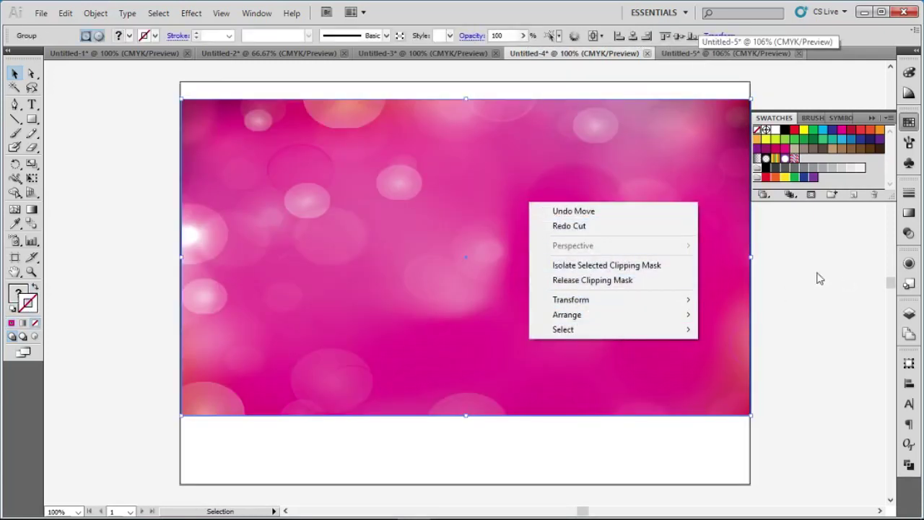
{"action": "left_click", "coordinate": [817, 277]}
Cut the pink background and paste it in front in Untitled-5
{"action": "left_click", "coordinate": [599, 240]}
{"action": "key", "text": "ctrl"}
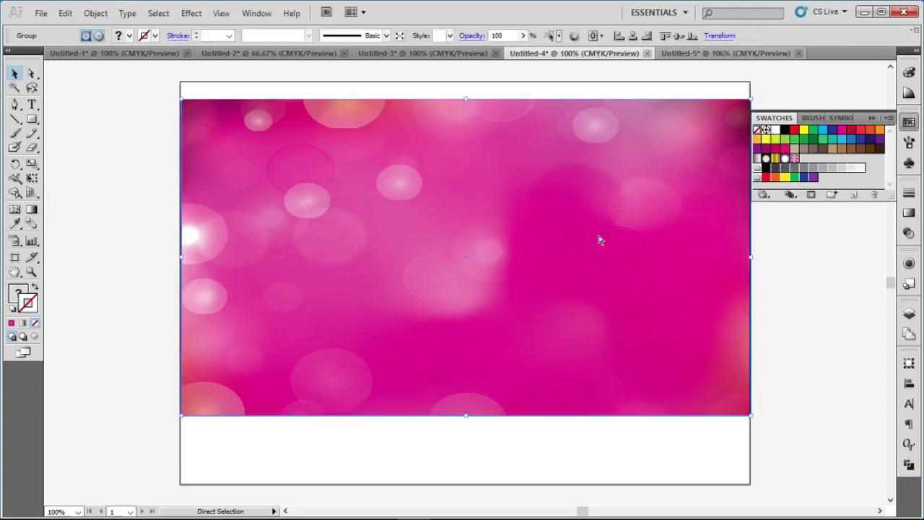
{"action": "key", "text": "ctrl+x"}
{"action": "left_click", "coordinate": [709, 54]}
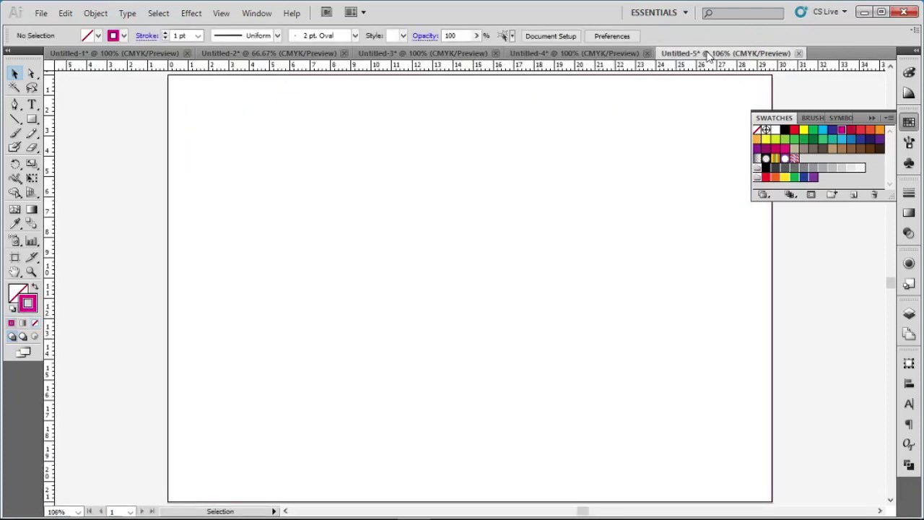
{"action": "key", "text": "ctrl+f"}
{"action": "key", "text": "ctrl"}
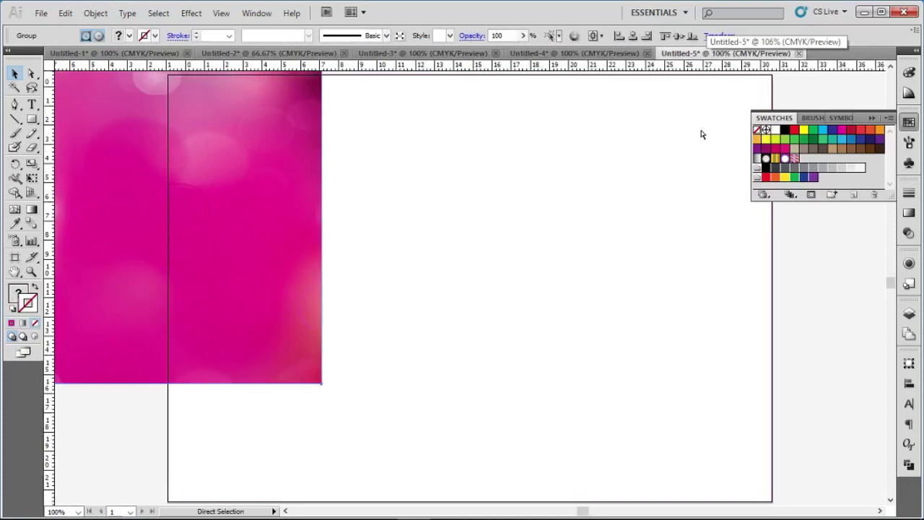
Move the pink background onto the artboard and centre it with the Align buttons
{"action": "key", "text": "ctrl+1"}
{"action": "mouse_move", "coordinate": [238, 150]}
{"action": "left_mouse_down"}
{"action": "mouse_move", "coordinate": [566, 256]}
{"action": "mouse_move", "coordinate": [660, 223]}
{"action": "left_mouse_up"}
{"action": "left_click", "coordinate": [633, 38]}
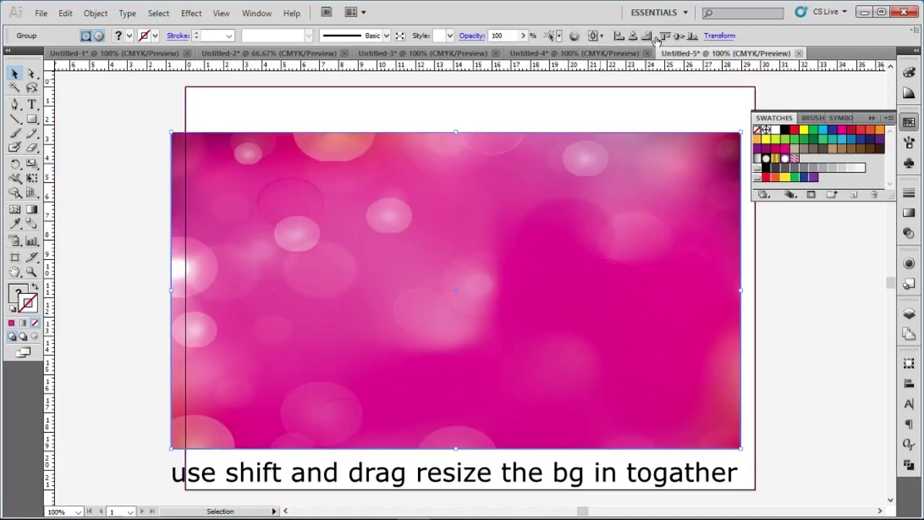
{"action": "left_click", "coordinate": [679, 37]}
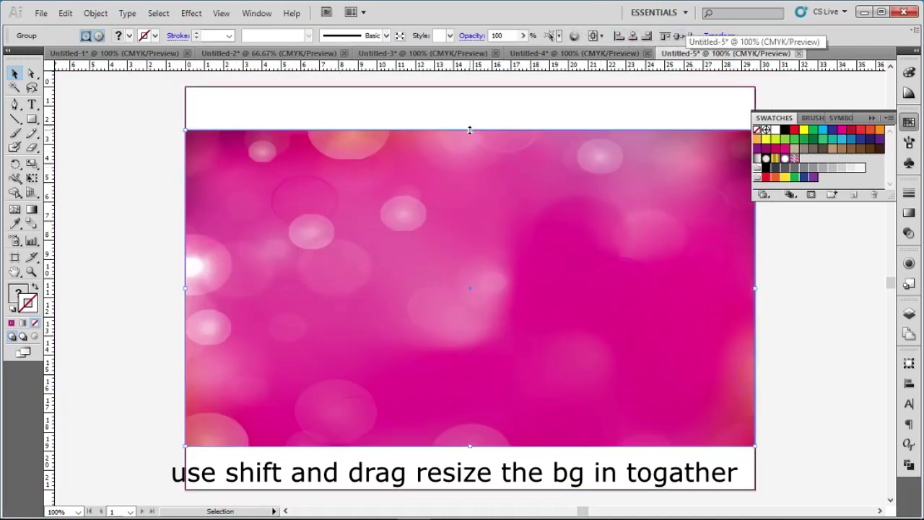
Stretch the background taller from its top edge, then revert it to its shorter height
{"action": "left_click_drag", "start_coordinate": [470, 130], "coordinate": [472, 87]}
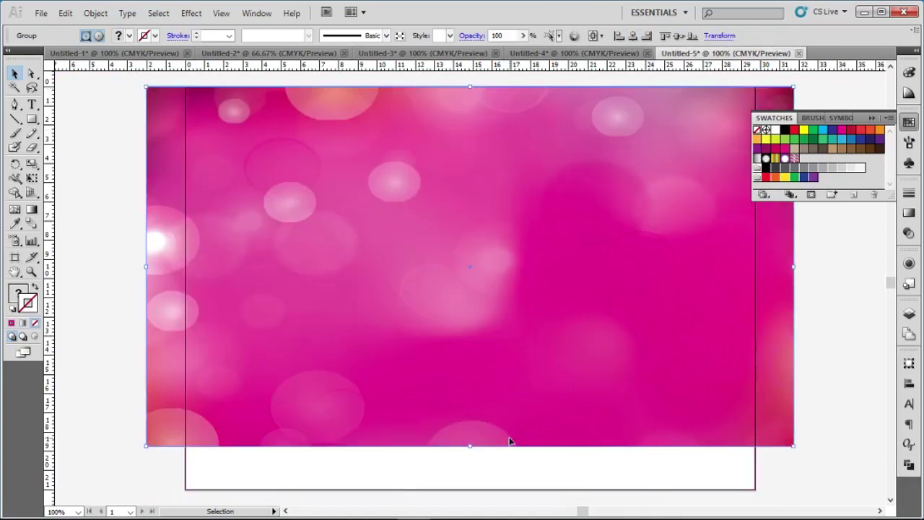
{"action": "key", "text": "ctrl+z"}
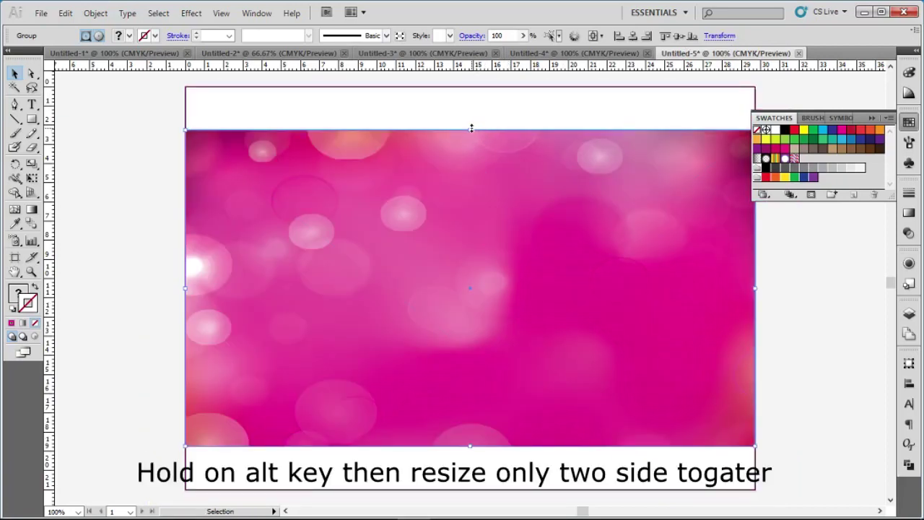
{"action": "left_click_drag", "start_coordinate": [471, 127], "coordinate": [472, 83]}
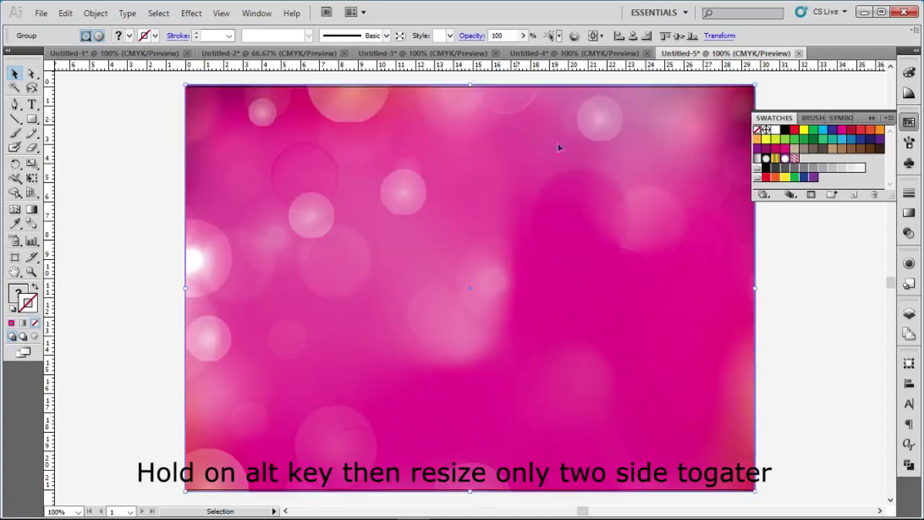
{"action": "left_click", "coordinate": [805, 378]}
{"action": "left_click", "coordinate": [541, 270]}
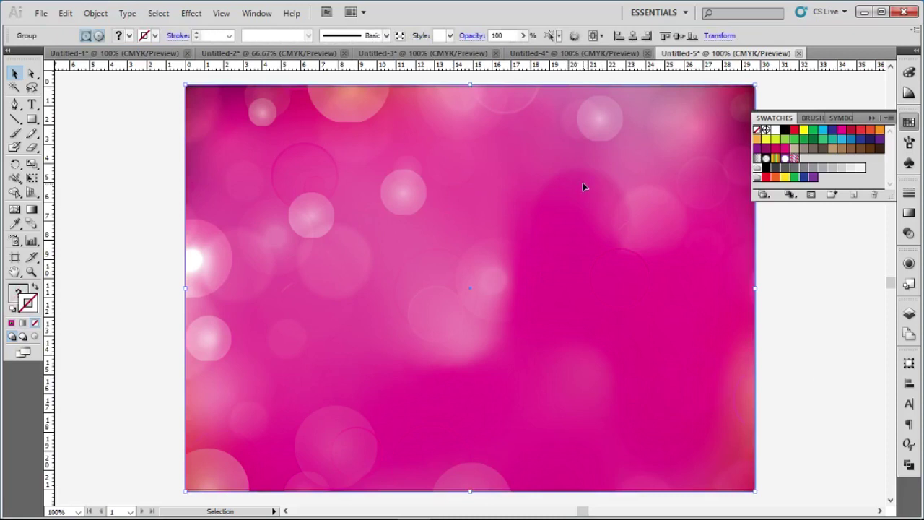
{"action": "key", "text": "z"}
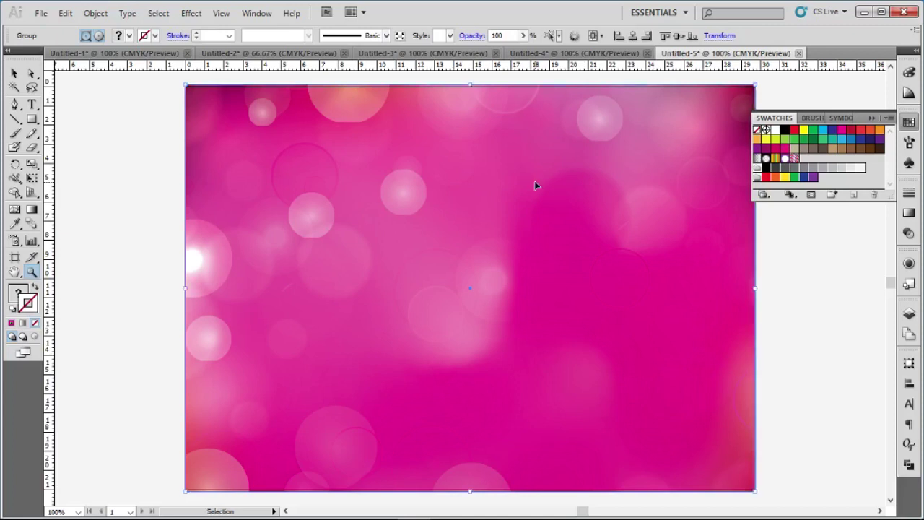
{"action": "key", "text": "ctrl+z"}
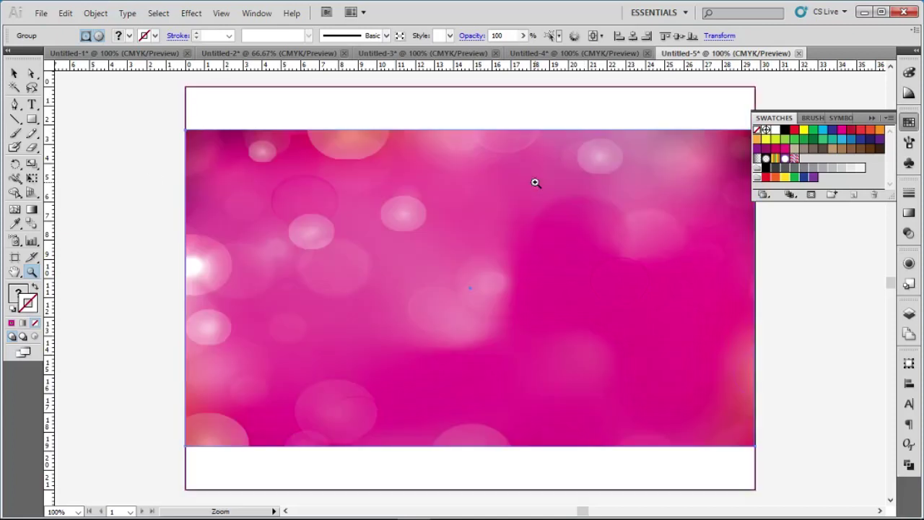
{"action": "left_click", "coordinate": [14, 73]}
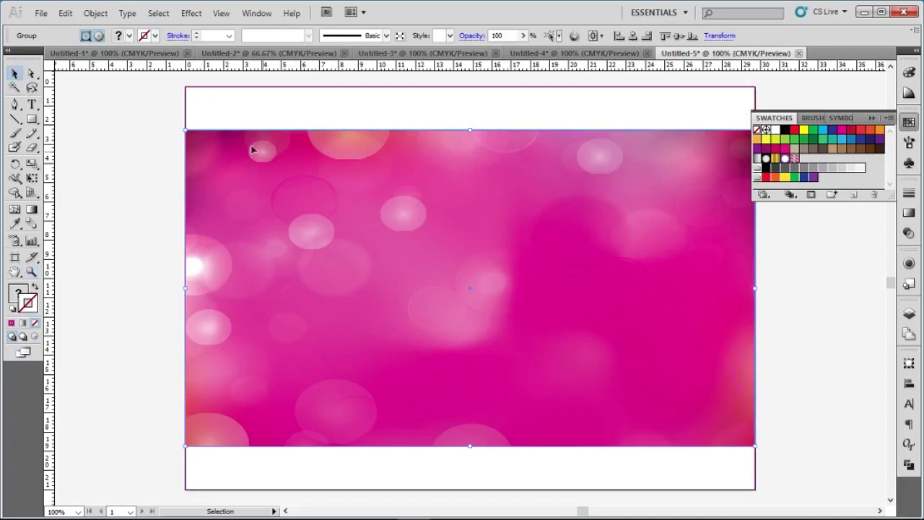
{"action": "left_click", "coordinate": [14, 257]}
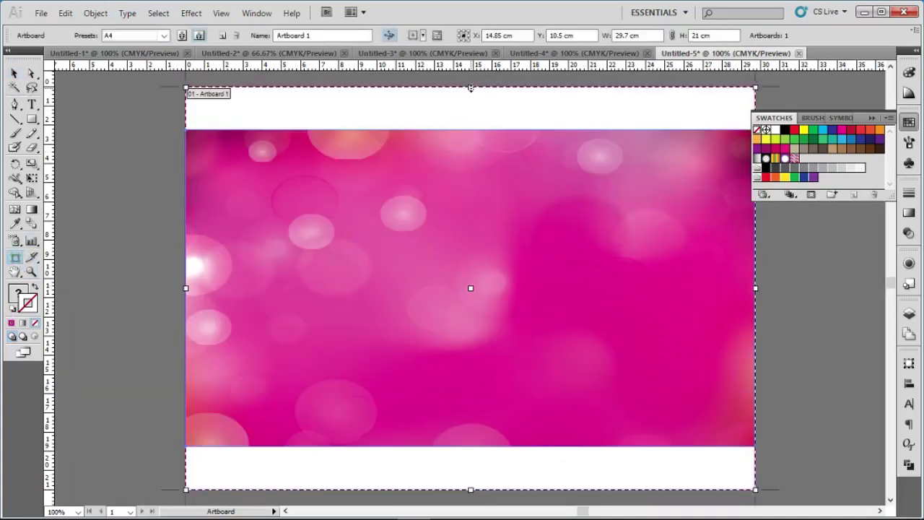
Drag the artboard's top and bottom edges to the pink background, about 29.7 × 16.51 cm
{"action": "left_click_drag", "start_coordinate": [470, 87], "coordinate": [470, 130]}
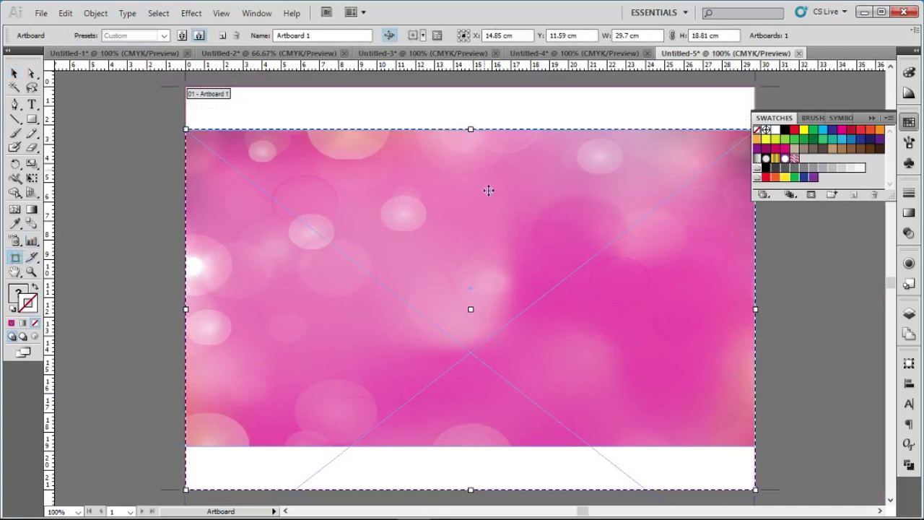
{"action": "left_click_drag", "start_coordinate": [471, 489], "coordinate": [477, 446]}
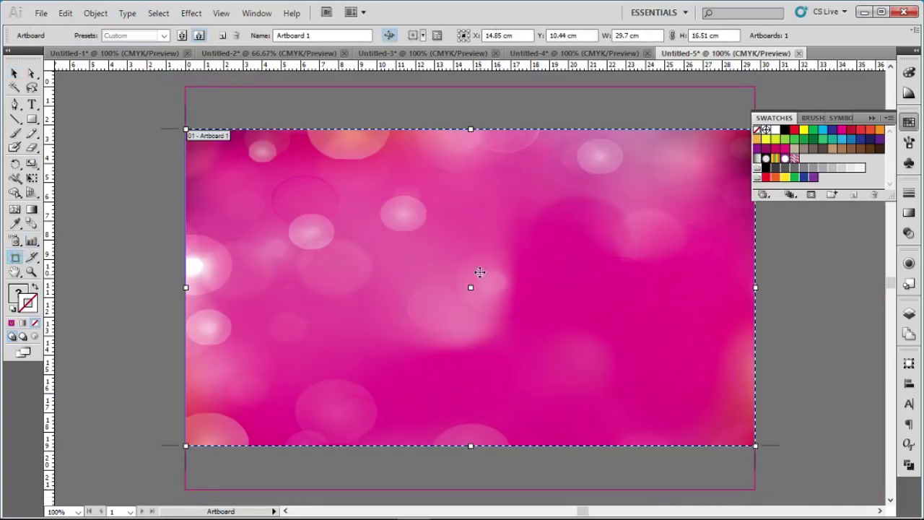
{"action": "left_click_drag", "start_coordinate": [470, 129], "coordinate": [471, 130]}
{"action": "left_click", "coordinate": [14, 73]}
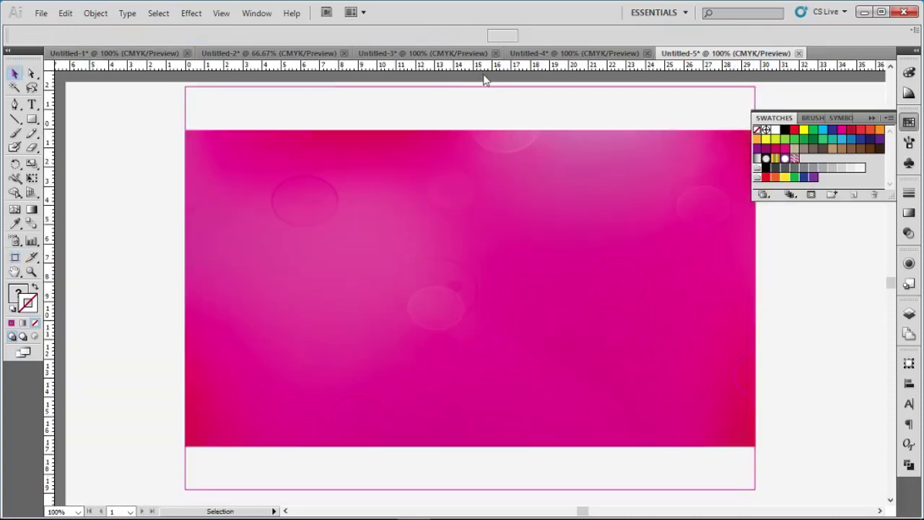
Try shrinking the magenta-outlined rectangle from its top edge, then undo it
{"action": "left_click", "coordinate": [486, 86]}
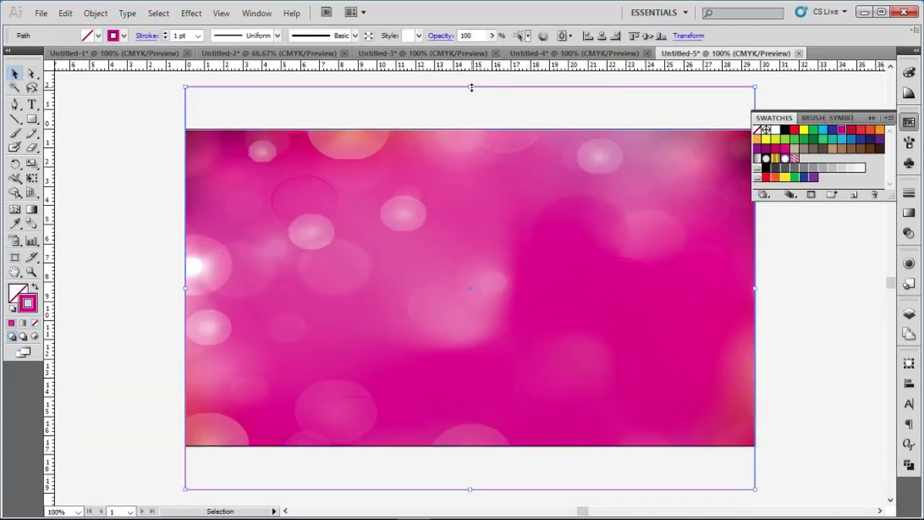
{"action": "left_click_drag", "start_coordinate": [472, 87], "coordinate": [475, 130]}
{"action": "key", "text": "ctrl+z"}
{"action": "left_click", "coordinate": [524, 119]}
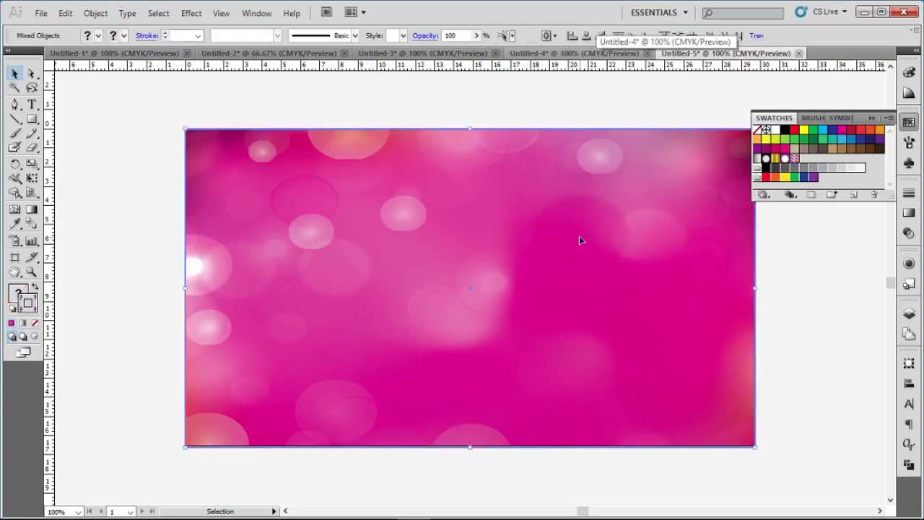
Centre all artwork vertically, then send the pink background group to the back
{"action": "key", "text": "ctrl+a"}
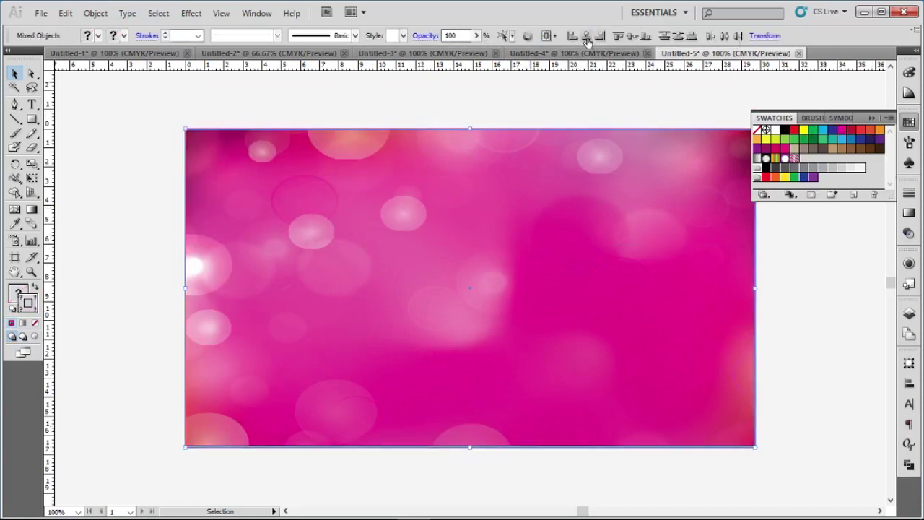
{"action": "left_click", "coordinate": [631, 37]}
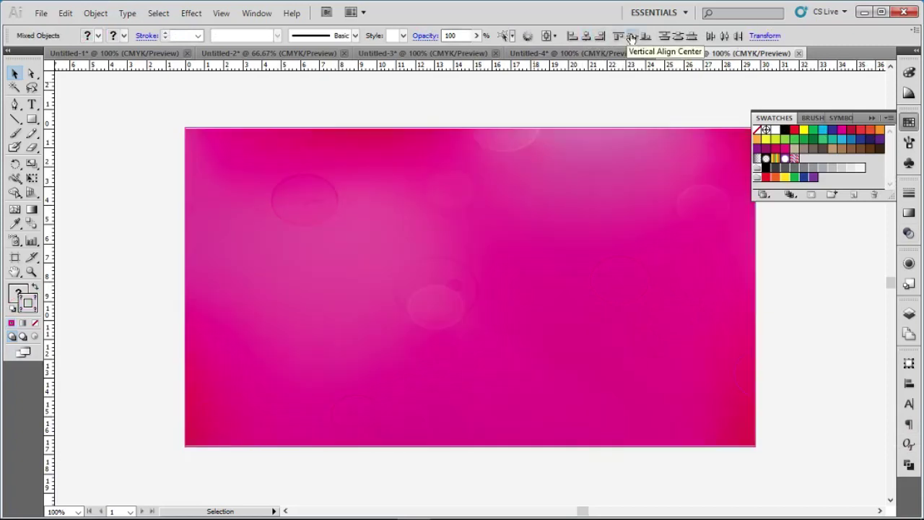
{"action": "left_click", "coordinate": [796, 294]}
{"action": "left_click", "coordinate": [589, 220]}
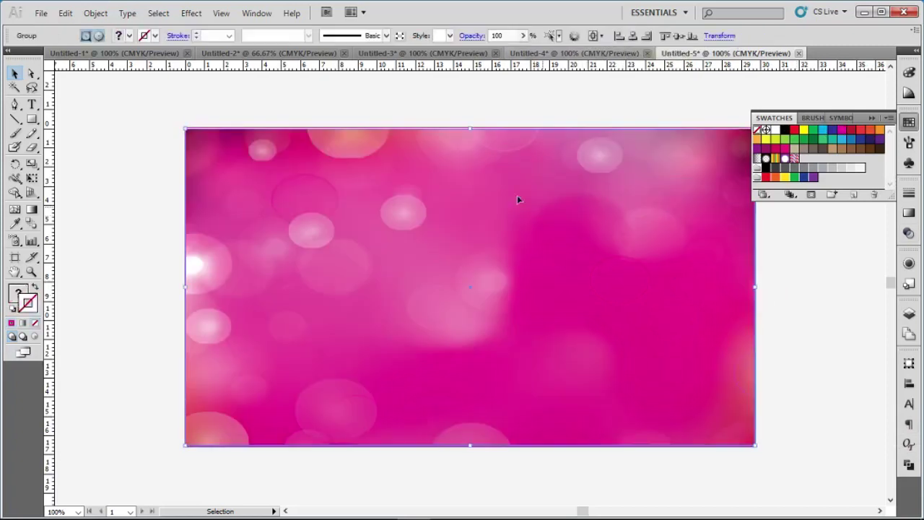
{"action": "left_click", "coordinate": [494, 106]}
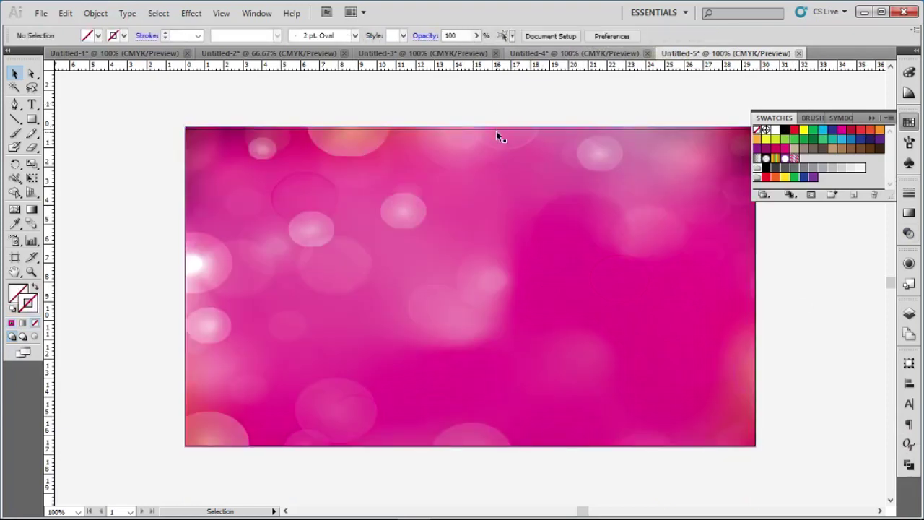
{"action": "left_click", "coordinate": [498, 141]}
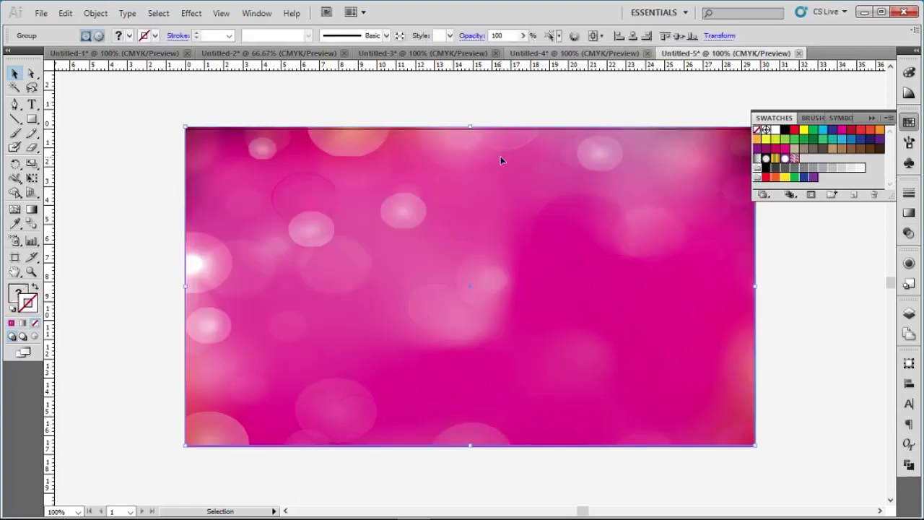
{"action": "right_click", "coordinate": [501, 158]}
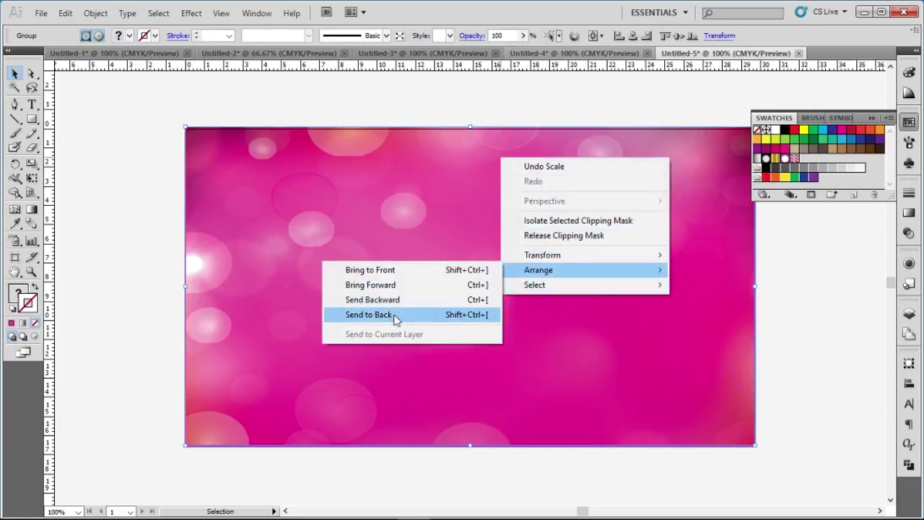
{"action": "mouse_move", "coordinate": [539, 270]}
{"action": "left_click", "coordinate": [395, 316]}
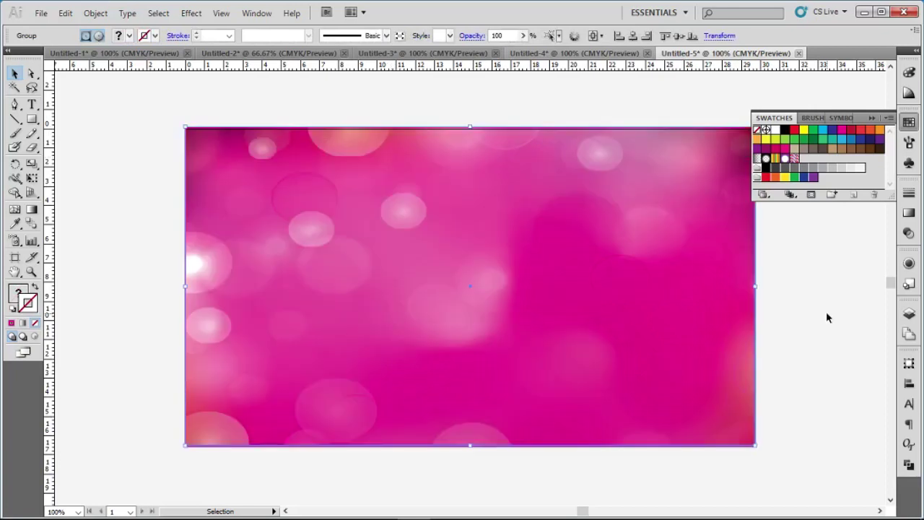
{"action": "left_click", "coordinate": [812, 306]}
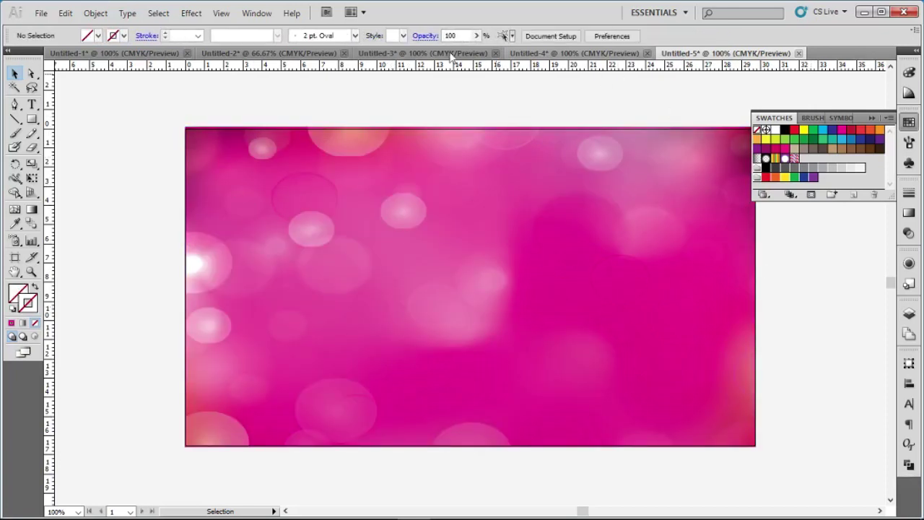
Close the blank Untitled-4 document without saving
{"action": "left_click", "coordinate": [538, 55]}
{"action": "left_click", "coordinate": [647, 55]}
{"action": "left_click", "coordinate": [476, 293]}
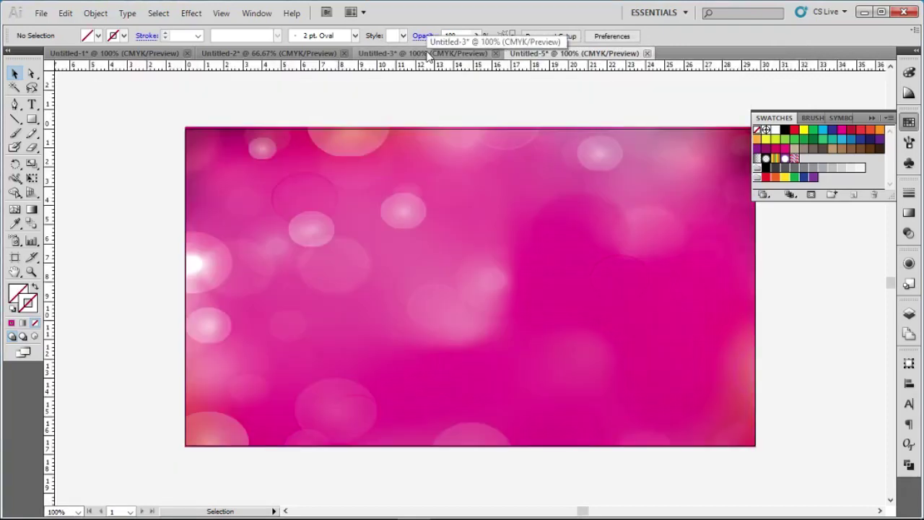
Copy the yellow-dress baby photo from Untitled-3 and paste it into Untitled-5
{"action": "left_click", "coordinate": [427, 54]}
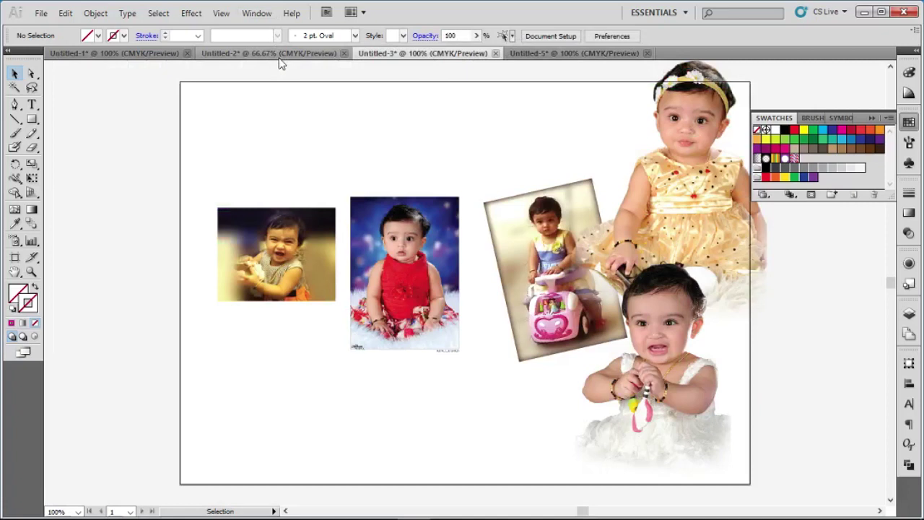
{"action": "left_click", "coordinate": [697, 153]}
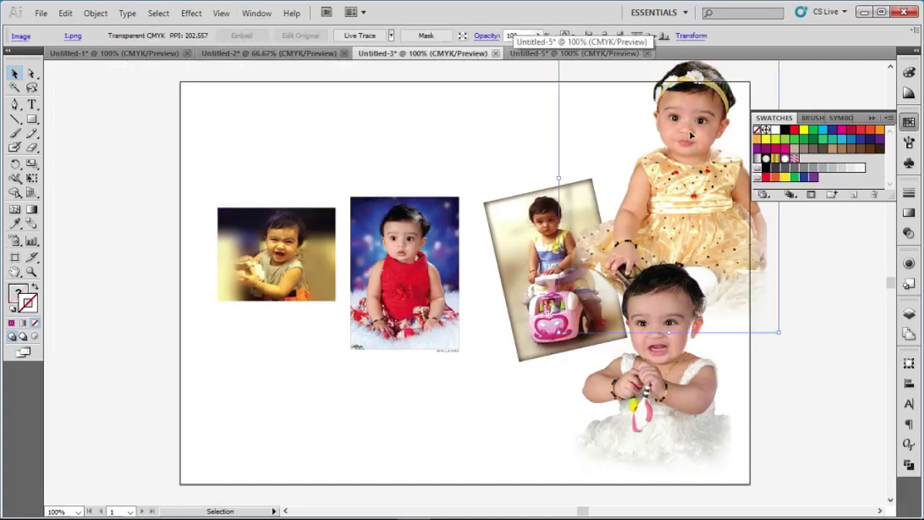
{"action": "right_click", "coordinate": [691, 136]}
{"action": "key", "text": "Escape"}
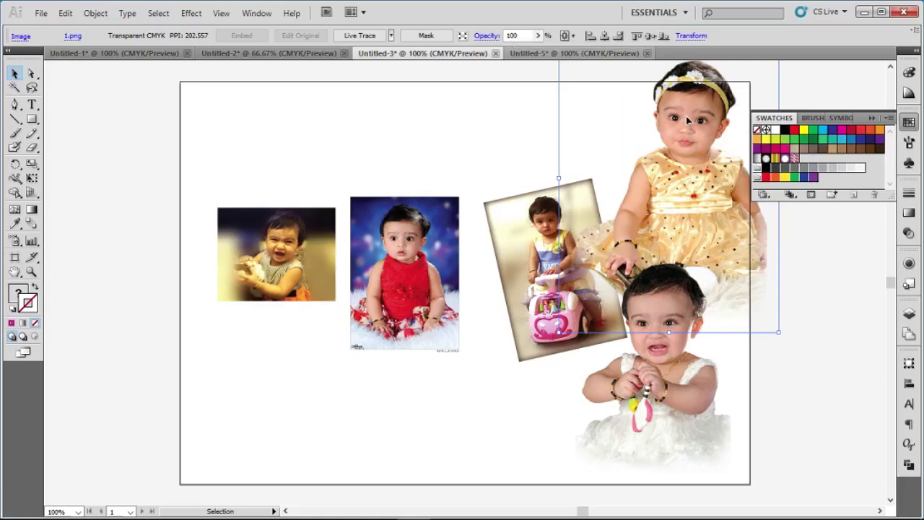
{"action": "left_click", "coordinate": [587, 55]}
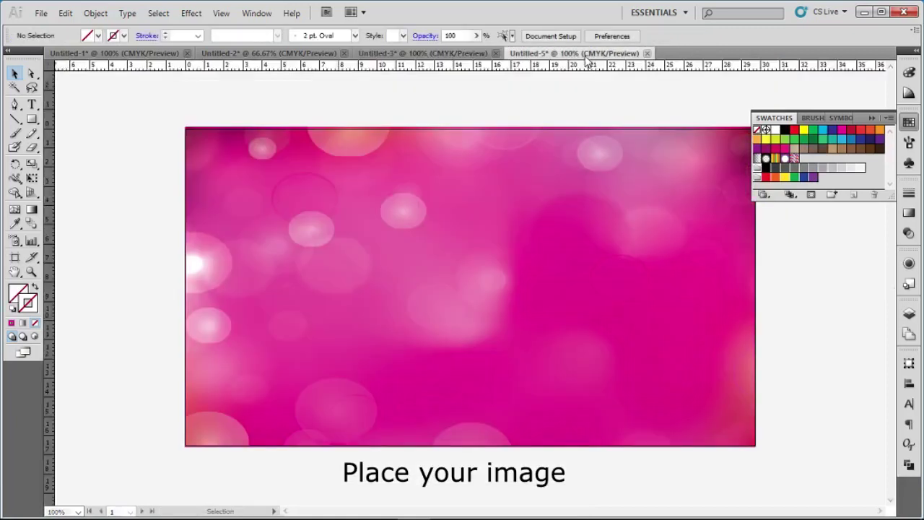
{"action": "key", "text": "ctrl+v"}
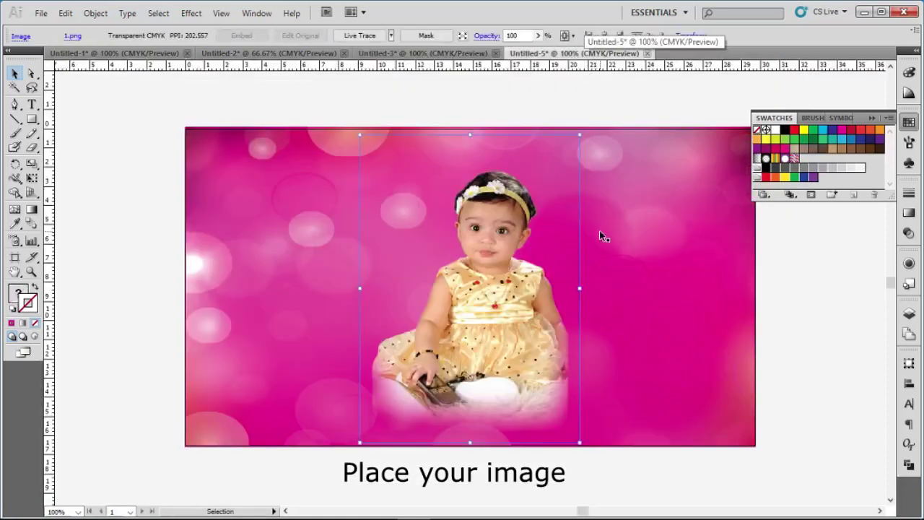
Drag the yellow-dress baby photo against the banner's left edge
{"action": "left_click_drag", "start_coordinate": [509, 318], "coordinate": [386, 324]}
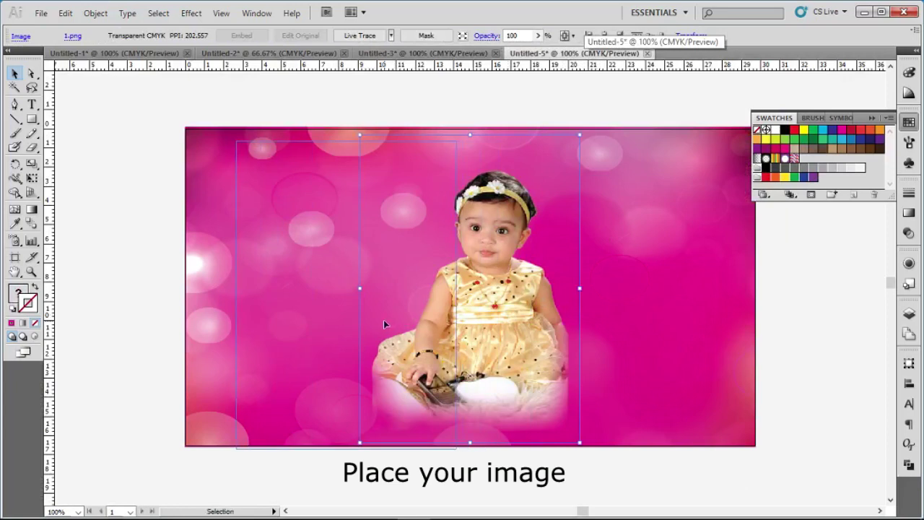
{"action": "left_click_drag", "start_coordinate": [381, 324], "coordinate": [327, 320]}
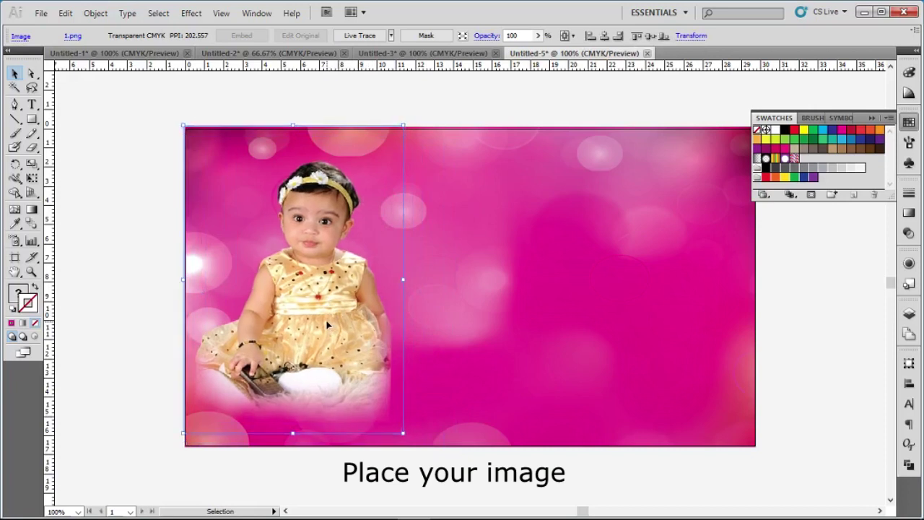
{"action": "left_click", "coordinate": [444, 97]}
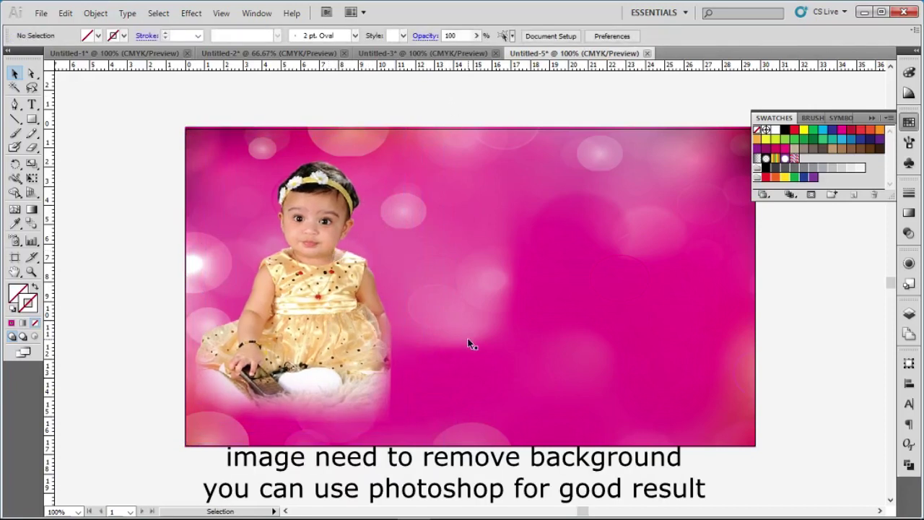
{"action": "left_click", "coordinate": [317, 359]}
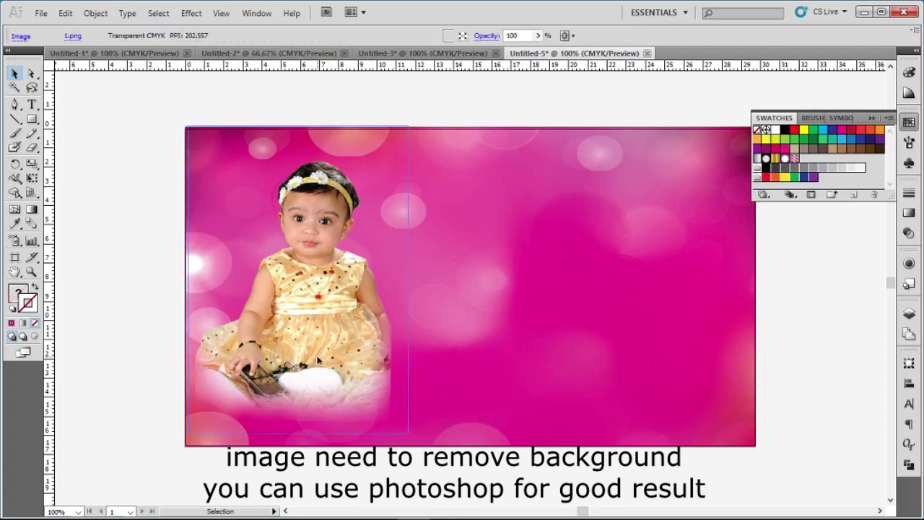
Cut the dotted pattern from Untitled-1 and paste it onto the banner
{"action": "left_click", "coordinate": [152, 60]}
{"action": "left_click", "coordinate": [400, 170]}
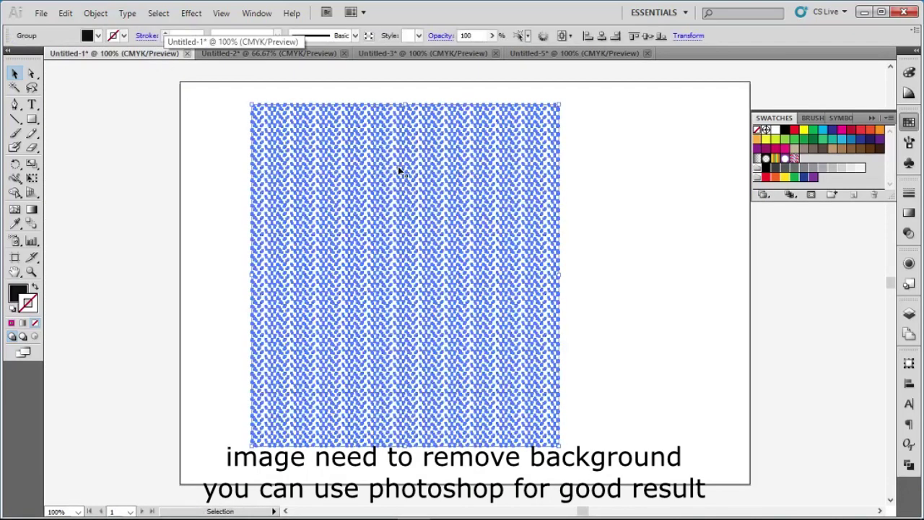
{"action": "key", "text": "Delete"}
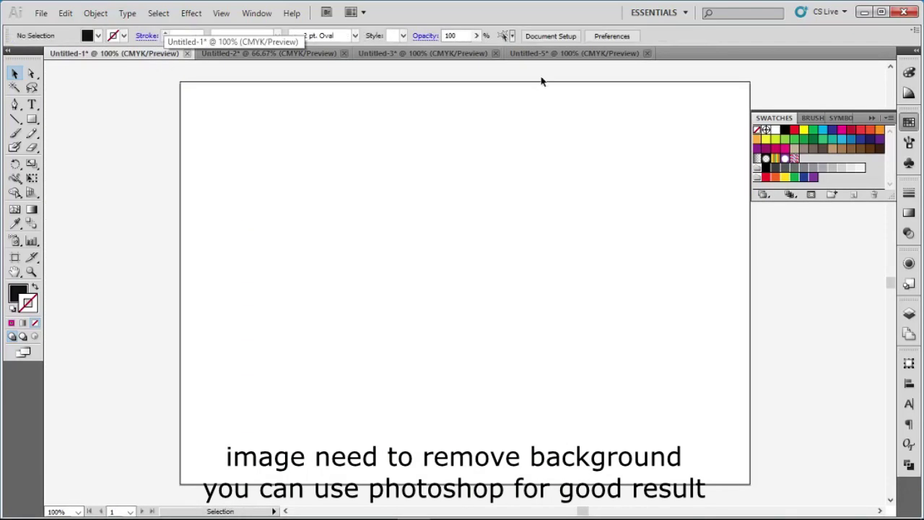
{"action": "left_click", "coordinate": [546, 56]}
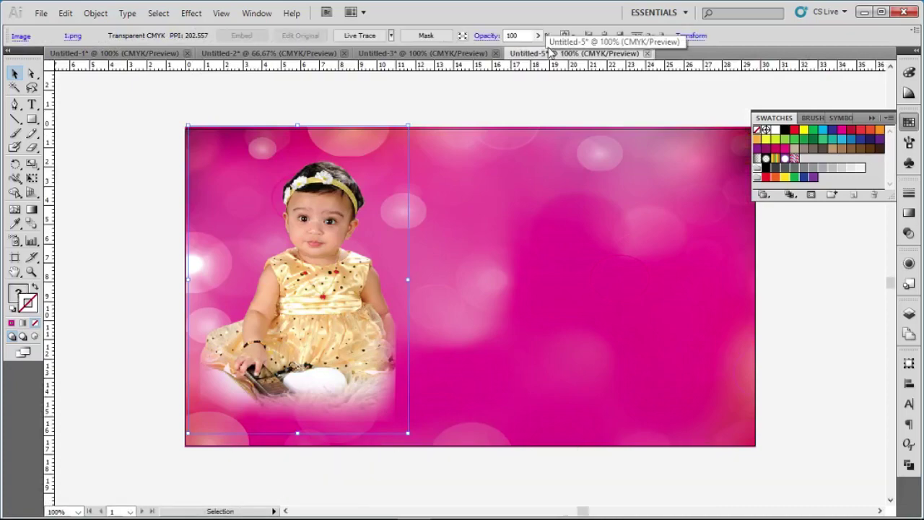
{"action": "key", "text": "ctrl+v"}
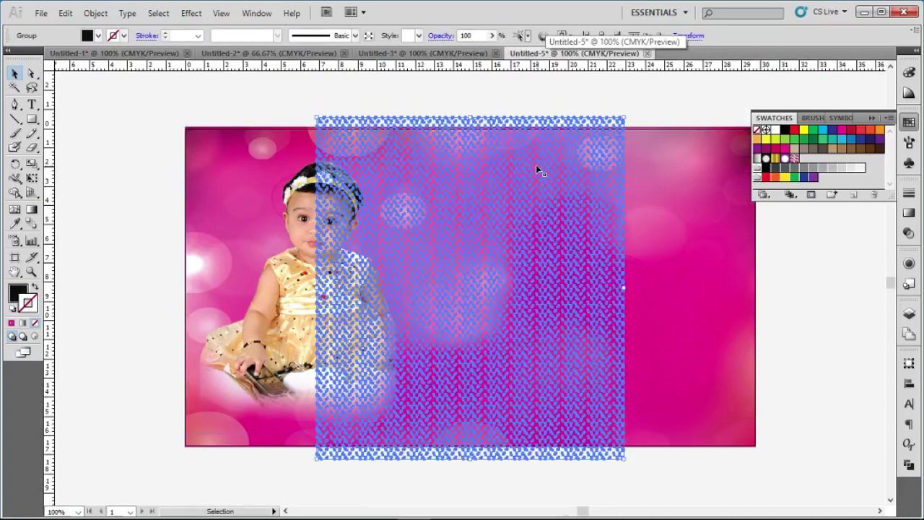
Move the pattern over the banner's left half and drag a copy onto the right half
{"action": "left_click_drag", "start_coordinate": [542, 168], "coordinate": [406, 173]}
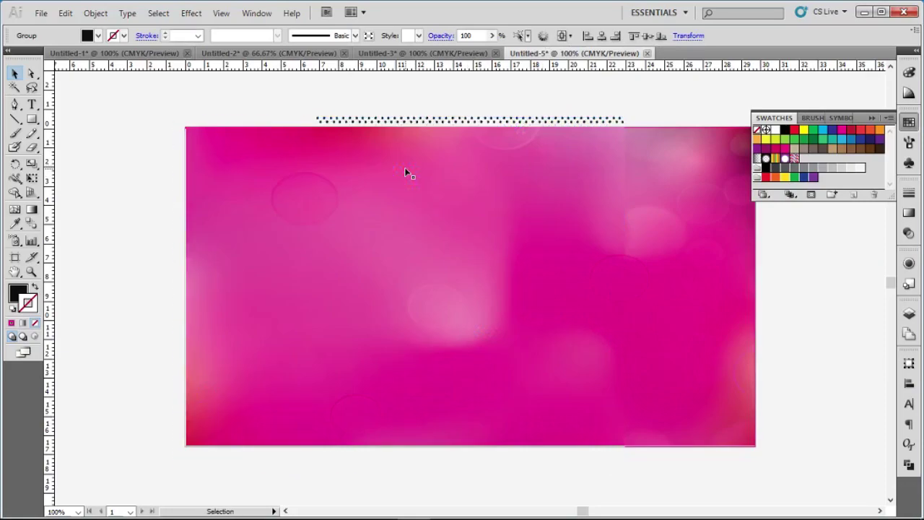
{"action": "left_click", "coordinate": [411, 107]}
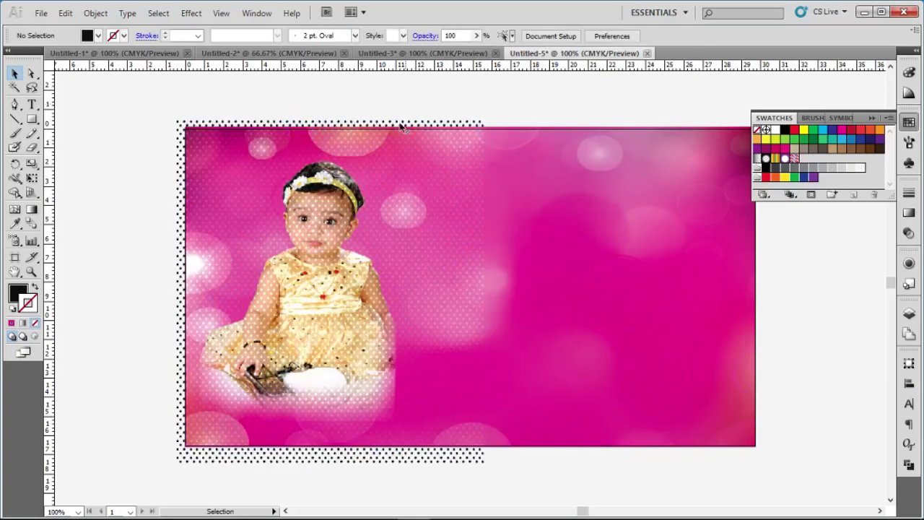
{"action": "left_click", "coordinate": [388, 165]}
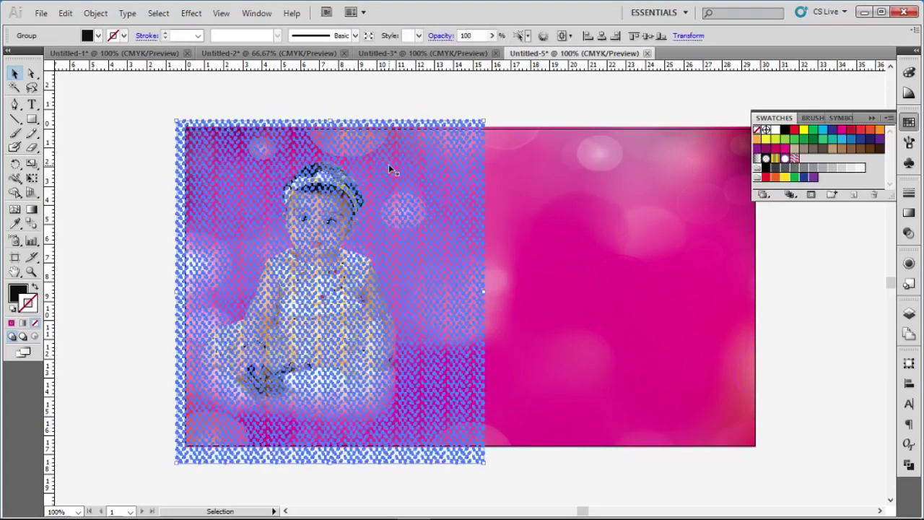
{"action": "left_click_drag", "start_coordinate": [379, 186], "coordinate": [681, 194]}
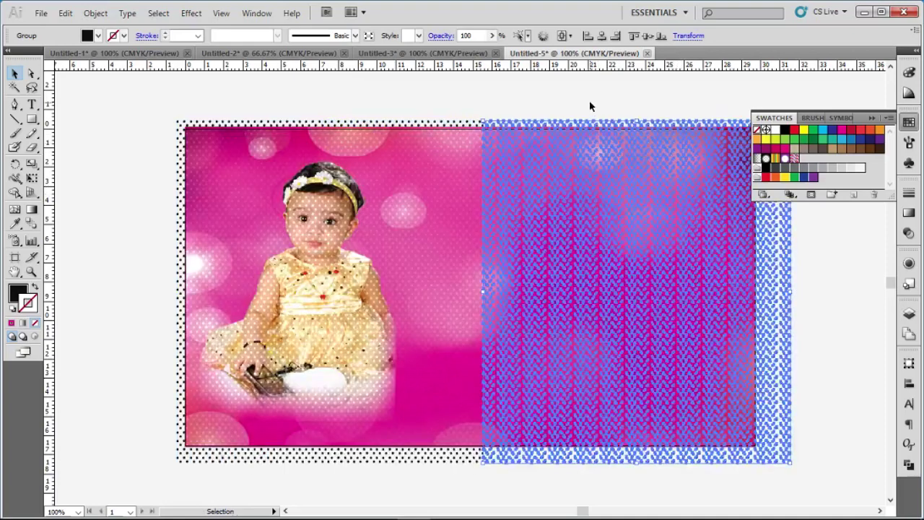
Group the two dotted pattern copies together
{"action": "left_click", "coordinate": [589, 100]}
{"action": "left_click", "coordinate": [649, 231]}
{"action": "left_click", "coordinate": [429, 235], "text": "shift"}
{"action": "right_click", "coordinate": [448, 192]}
{"action": "left_click", "coordinate": [485, 256]}
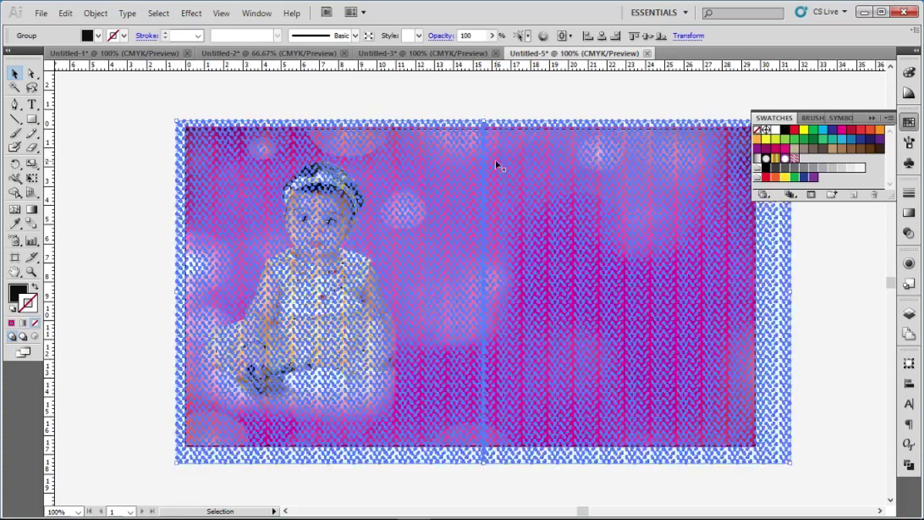
Send the pattern group to the back, then bring it forward above the pink background
{"action": "right_click", "coordinate": [496, 161]}
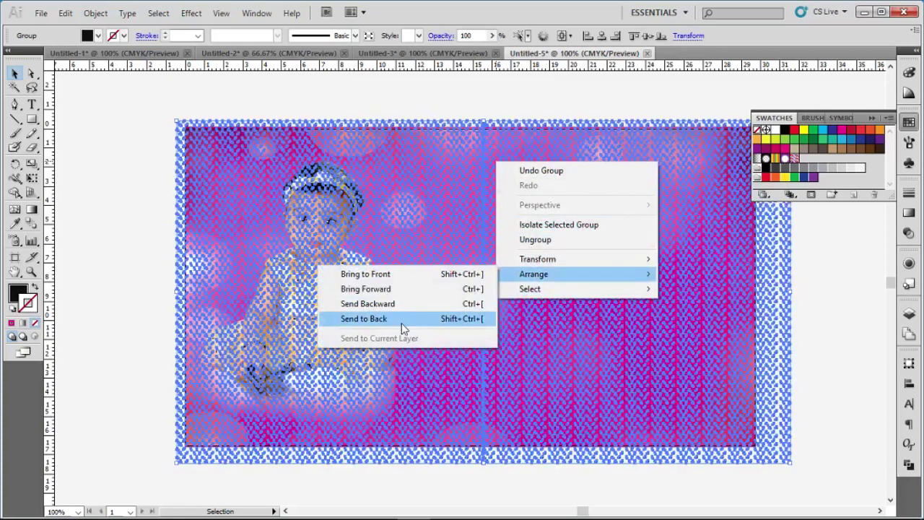
{"action": "left_click", "coordinate": [401, 320]}
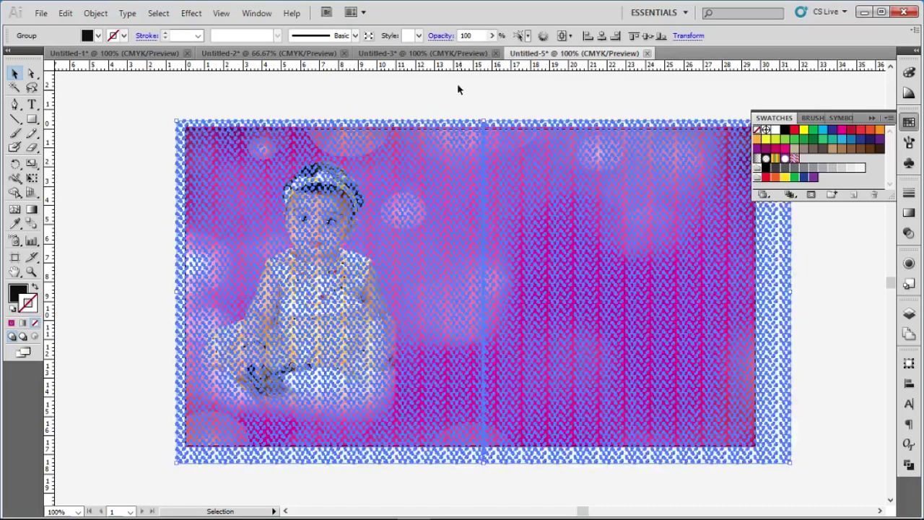
{"action": "left_click", "coordinate": [455, 90]}
{"action": "left_click", "coordinate": [771, 296]}
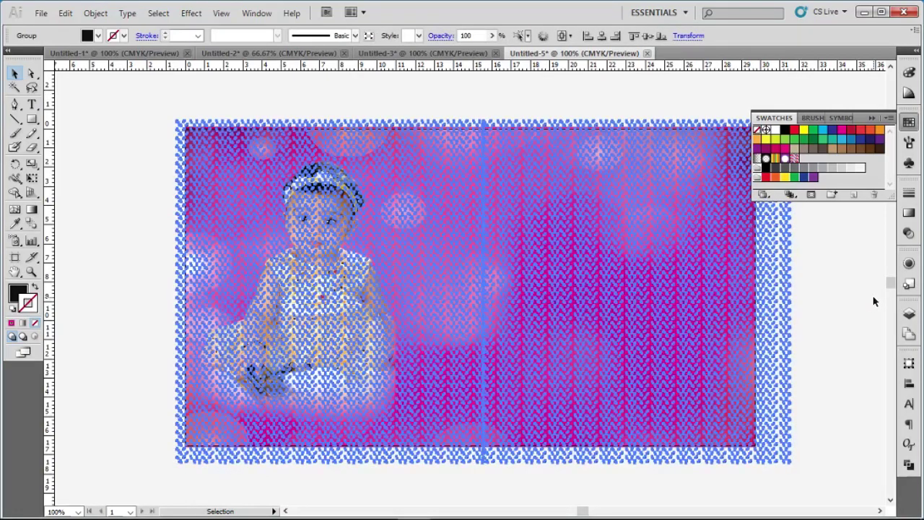
{"action": "right_click", "coordinate": [778, 267]}
{"action": "mouse_move", "coordinate": [800, 378]}
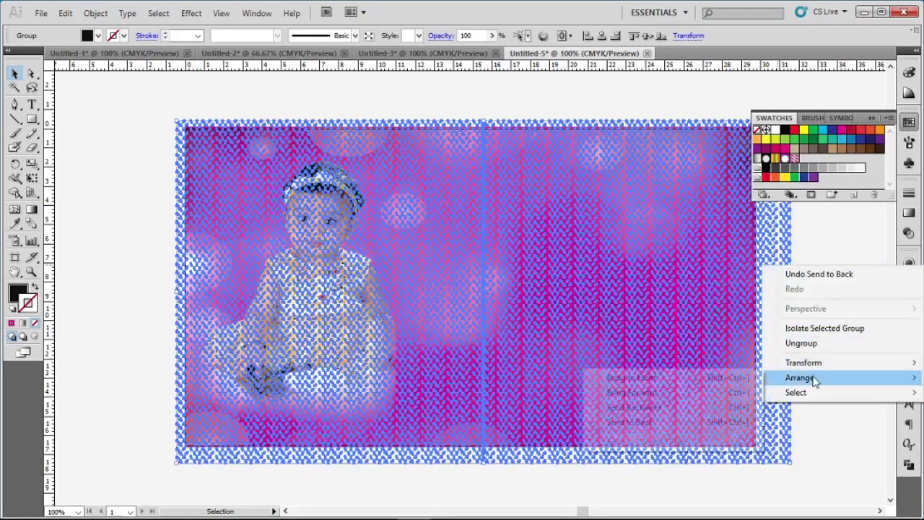
{"action": "left_click", "coordinate": [660, 394]}
{"action": "left_click", "coordinate": [815, 274]}
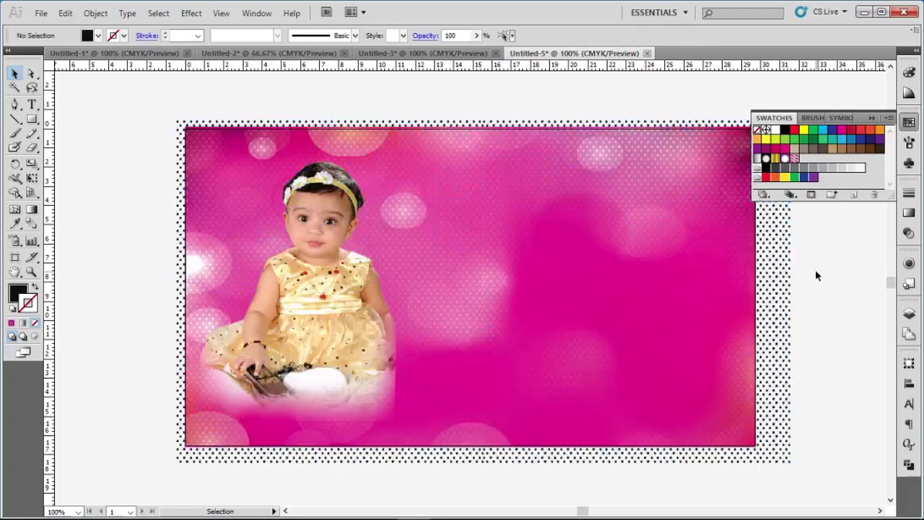
Set the dotted pattern group's opacity to 90%, then lower it to 80%
{"action": "left_click", "coordinate": [463, 142]}
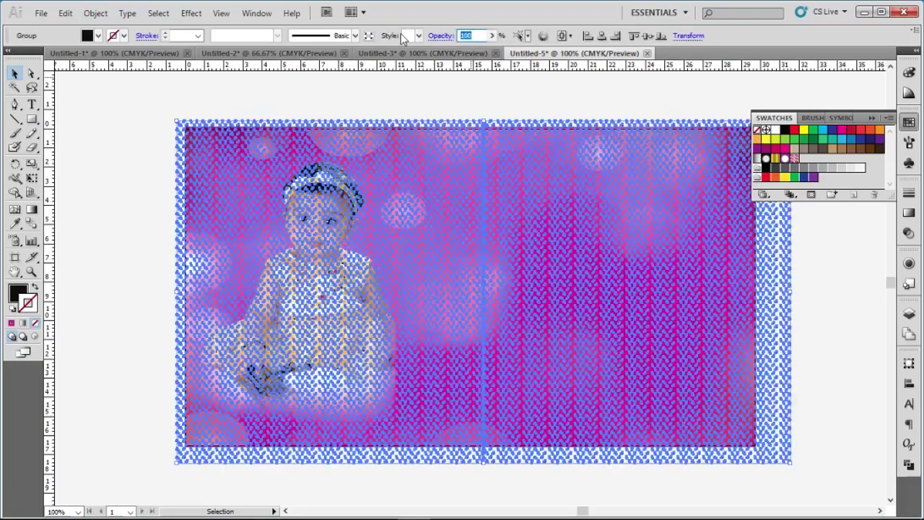
{"action": "type", "text": "90"}
{"action": "key", "text": "Return"}
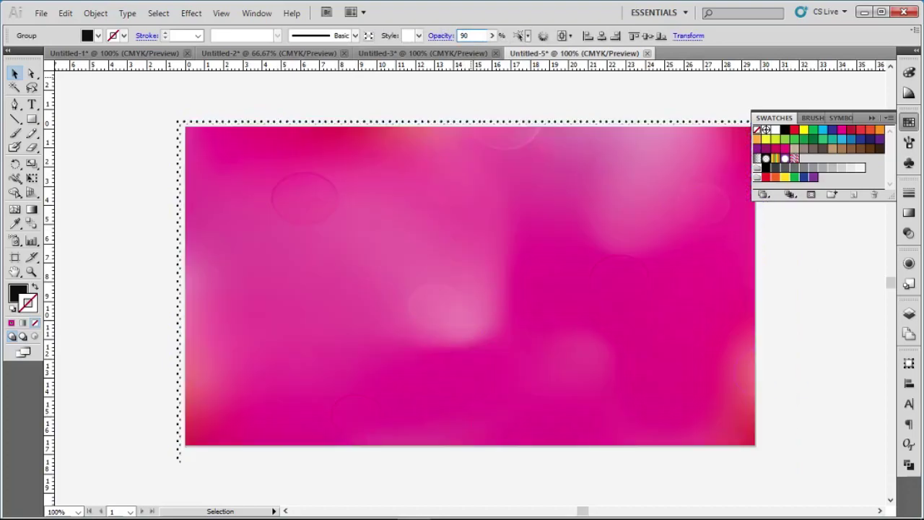
{"action": "left_click", "coordinate": [477, 95]}
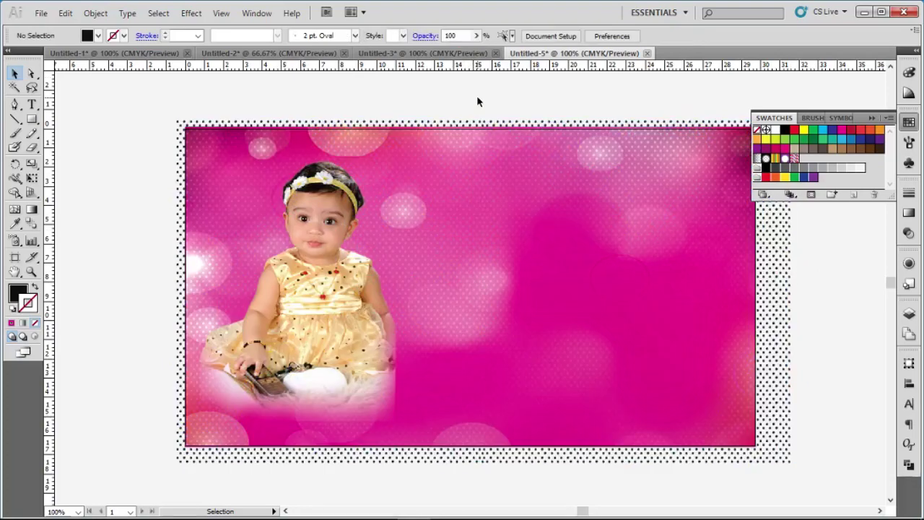
{"action": "left_click", "coordinate": [480, 140]}
{"action": "left_click", "coordinate": [466, 36]}
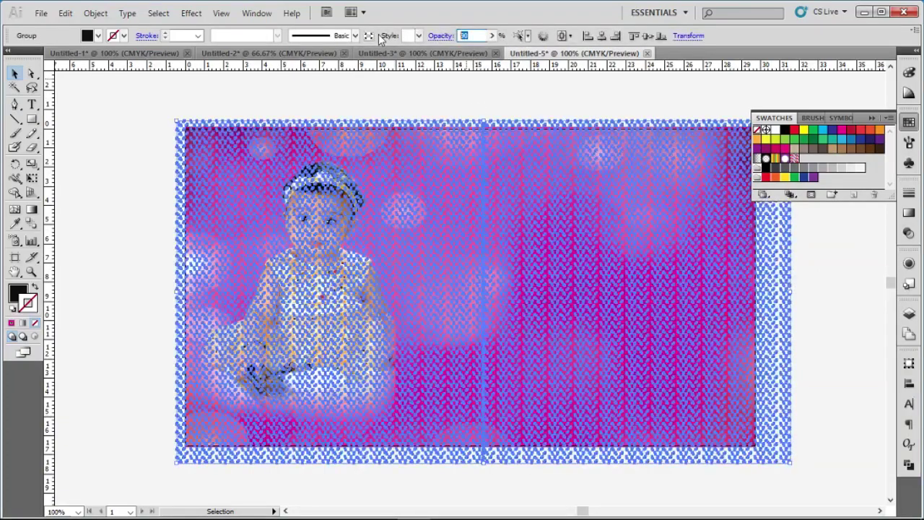
{"action": "type", "text": "8"}
{"action": "key", "text": "Return"}
{"action": "left_click", "coordinate": [410, 107]}
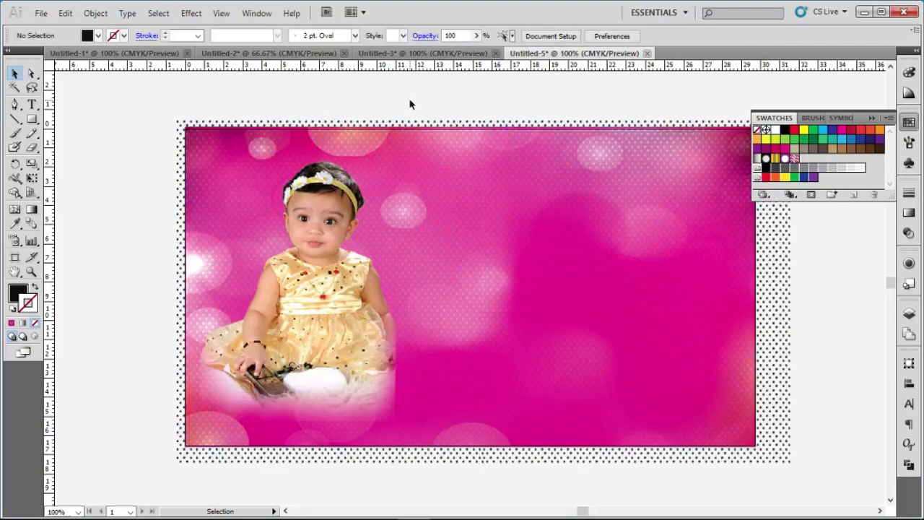
{"action": "left_click", "coordinate": [225, 55]}
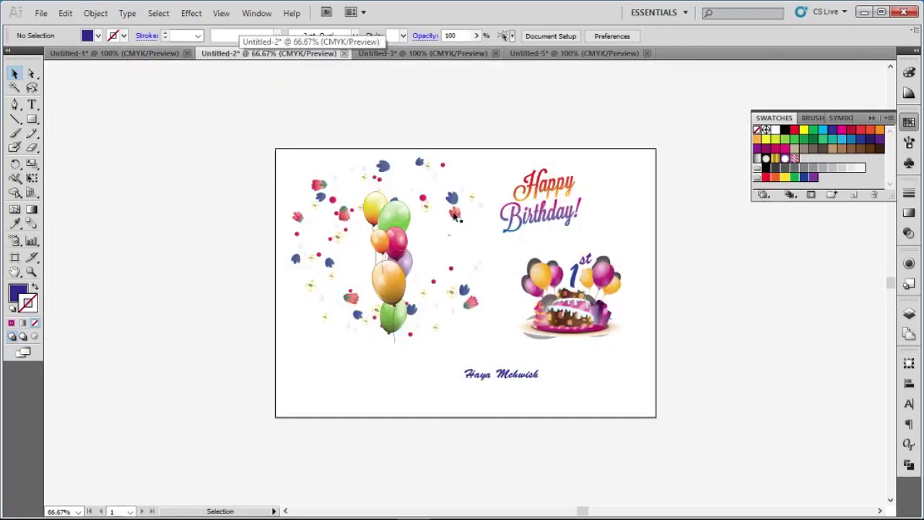
Move the '1st' cake from Untitled-2 onto the banner, over the baby's lap
{"action": "left_click", "coordinate": [600, 300]}
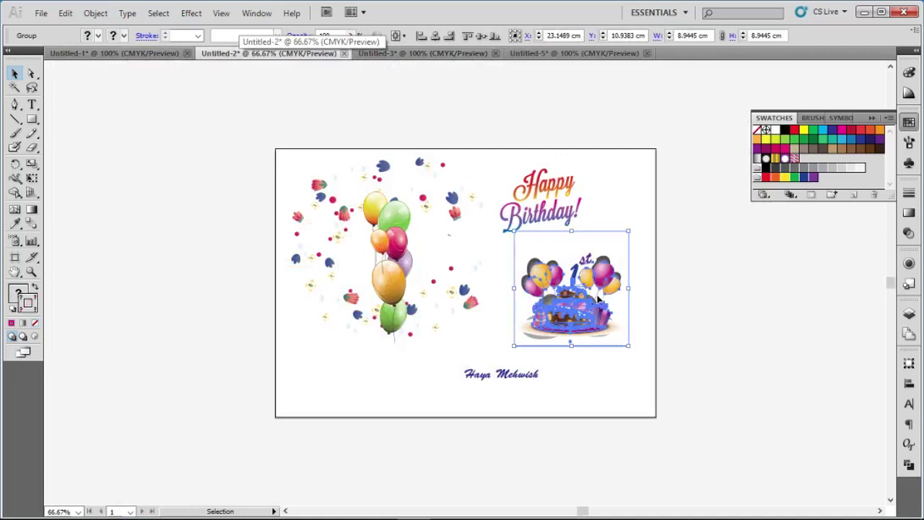
{"action": "key", "text": "Delete"}
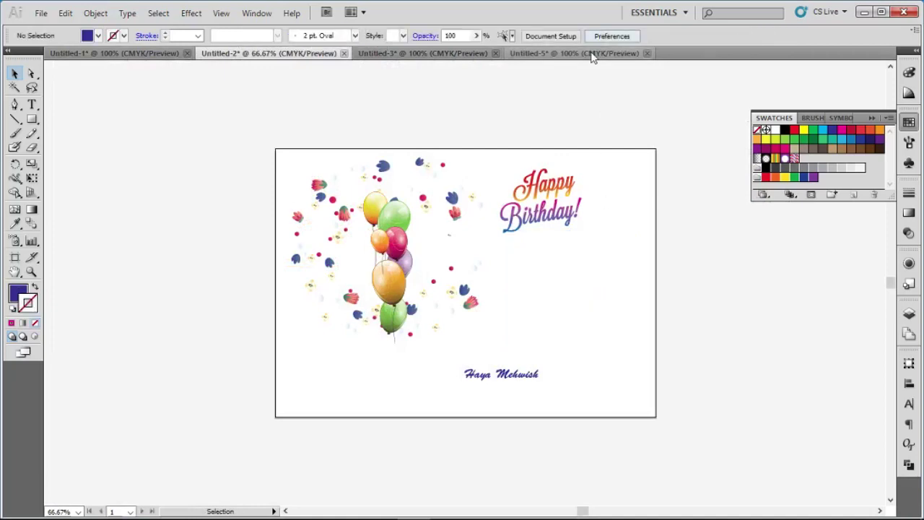
{"action": "left_click", "coordinate": [590, 55]}
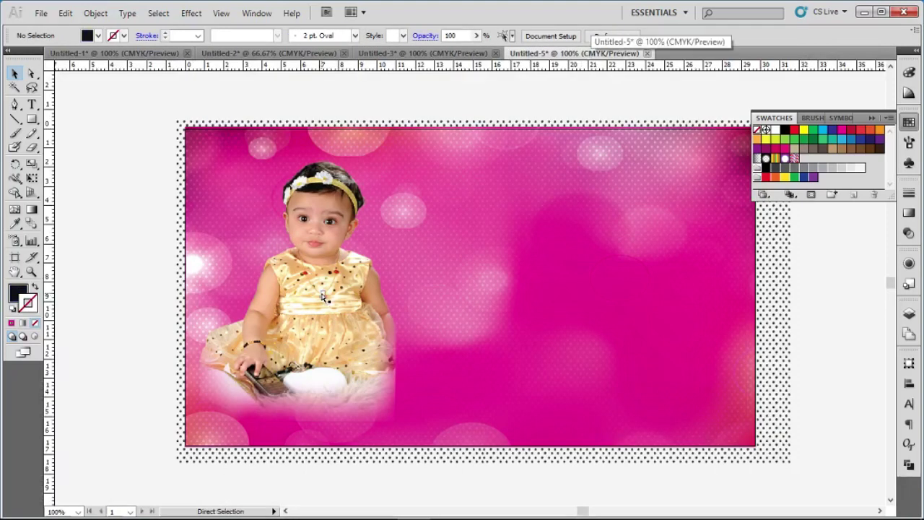
{"action": "key", "text": "ctrl+v"}
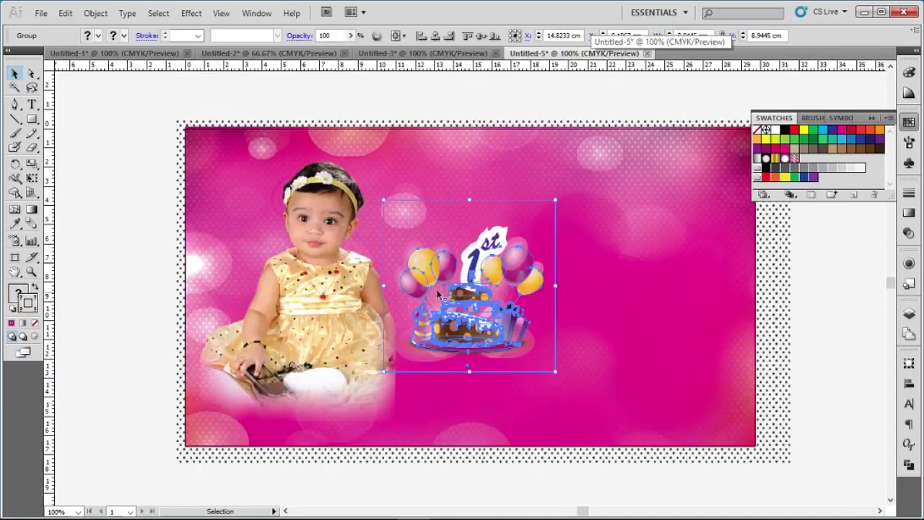
{"action": "mouse_move", "coordinate": [495, 270]}
{"action": "left_mouse_down"}
{"action": "mouse_move", "coordinate": [369, 330]}
{"action": "mouse_move", "coordinate": [321, 340]}
{"action": "left_mouse_up"}
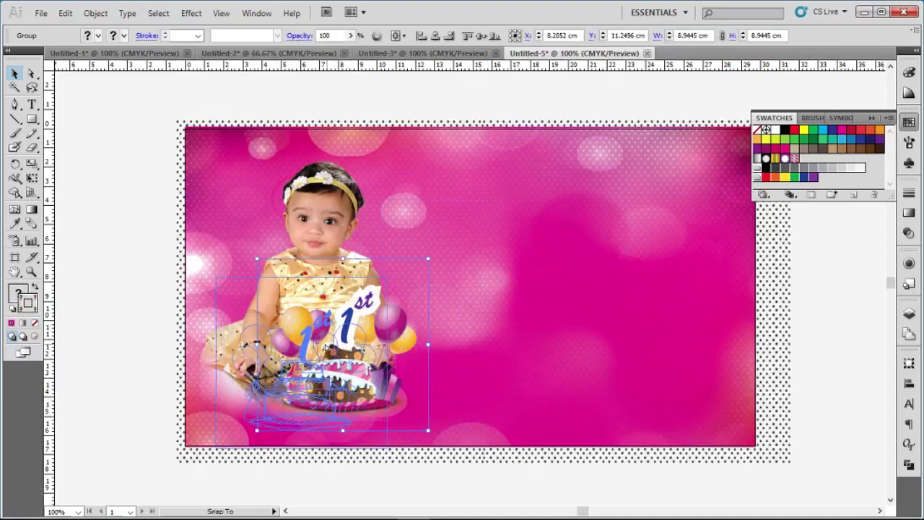
{"action": "left_click", "coordinate": [31, 81]}
{"action": "left_click", "coordinate": [92, 155]}
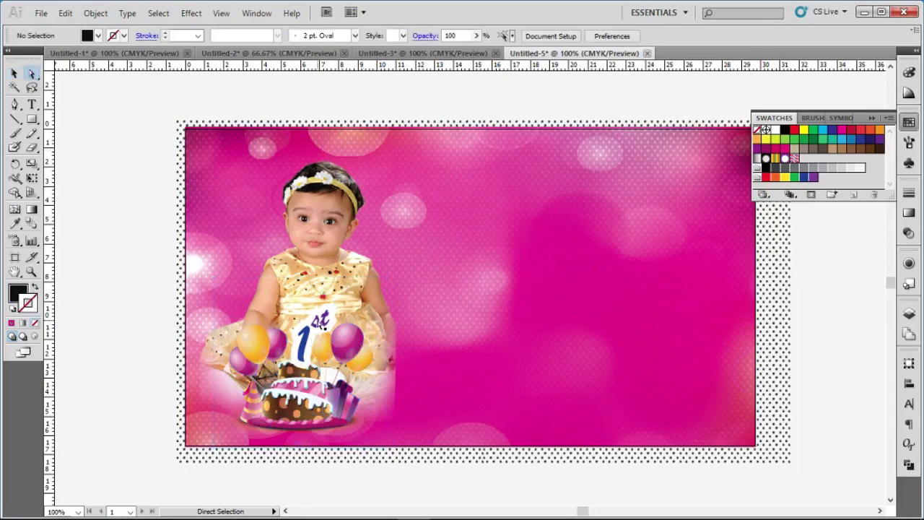
Change the '1st' lettering group's white outline stroke from 20 pt to 2 pt
{"action": "left_click", "coordinate": [318, 319]}
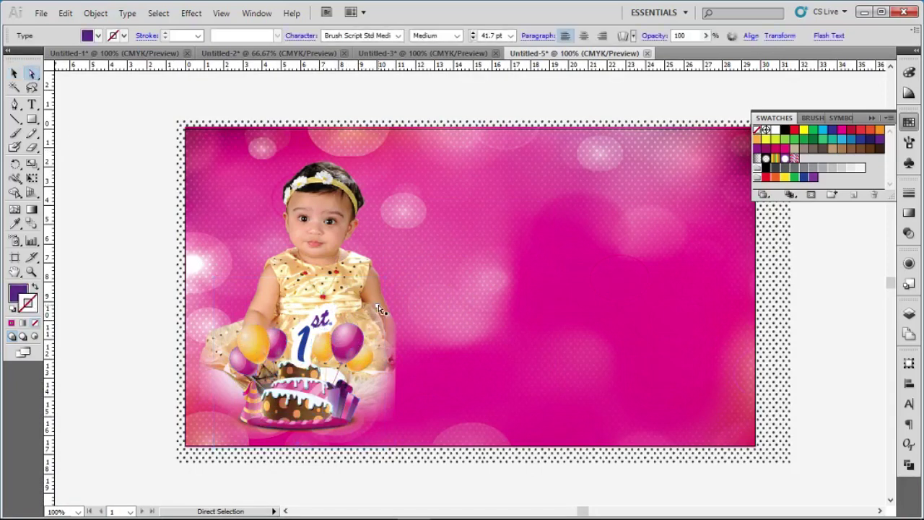
{"action": "left_click", "coordinate": [303, 349], "text": "ctrl"}
{"action": "key", "text": "v"}
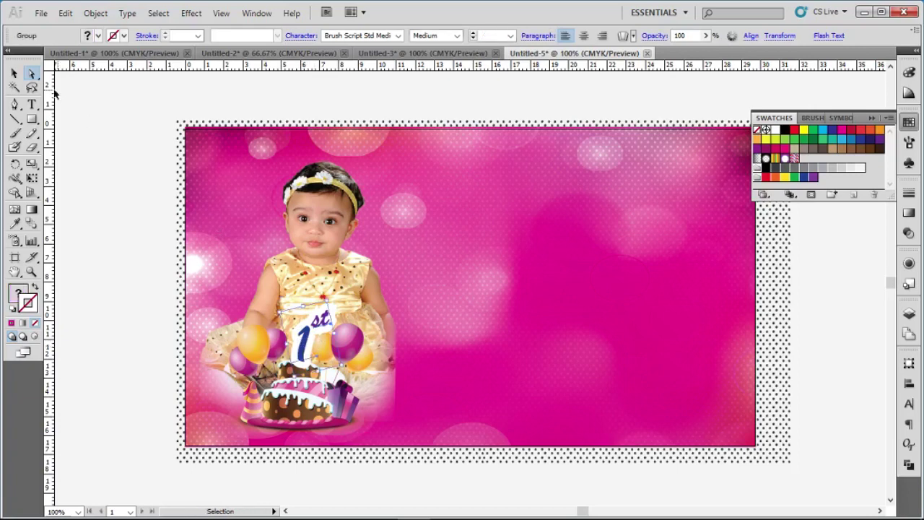
{"action": "left_click", "coordinate": [55, 92]}
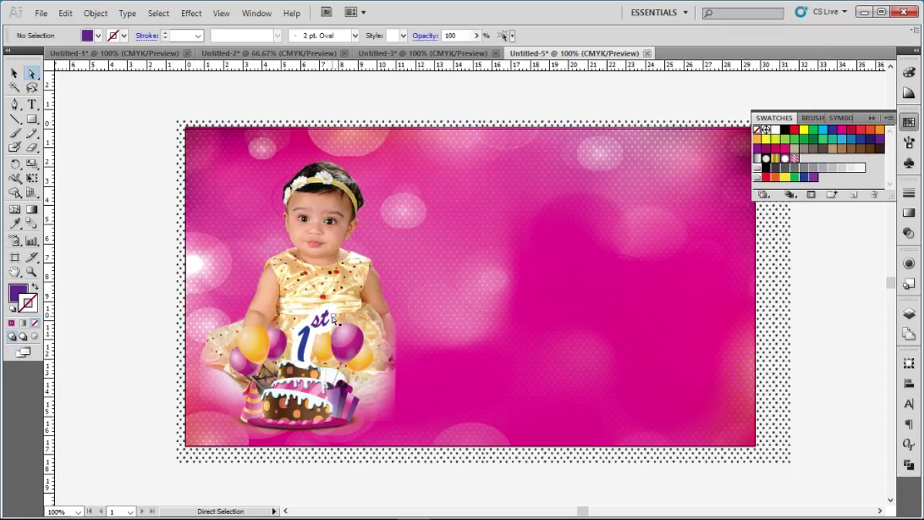
{"action": "left_click", "coordinate": [326, 322]}
{"action": "left_click", "coordinate": [322, 329]}
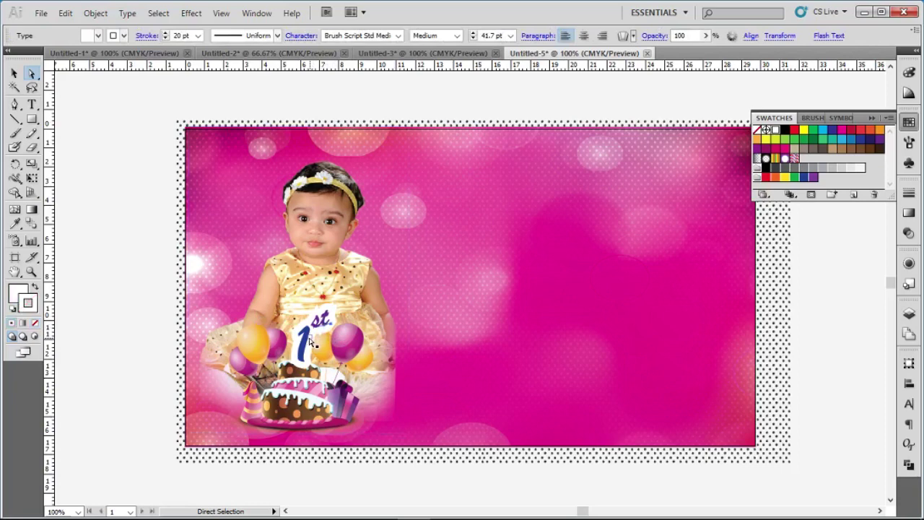
{"action": "left_click", "coordinate": [308, 339], "text": "ctrl"}
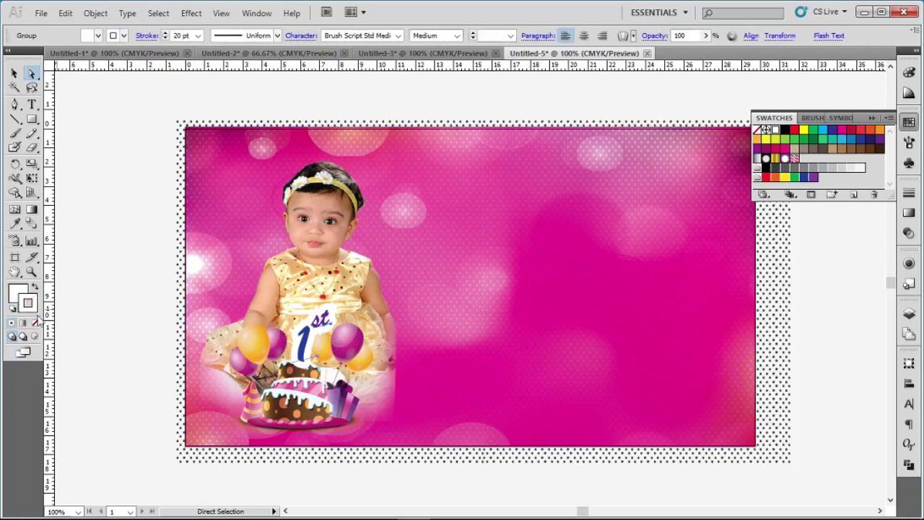
{"action": "triple_click", "coordinate": [180, 35]}
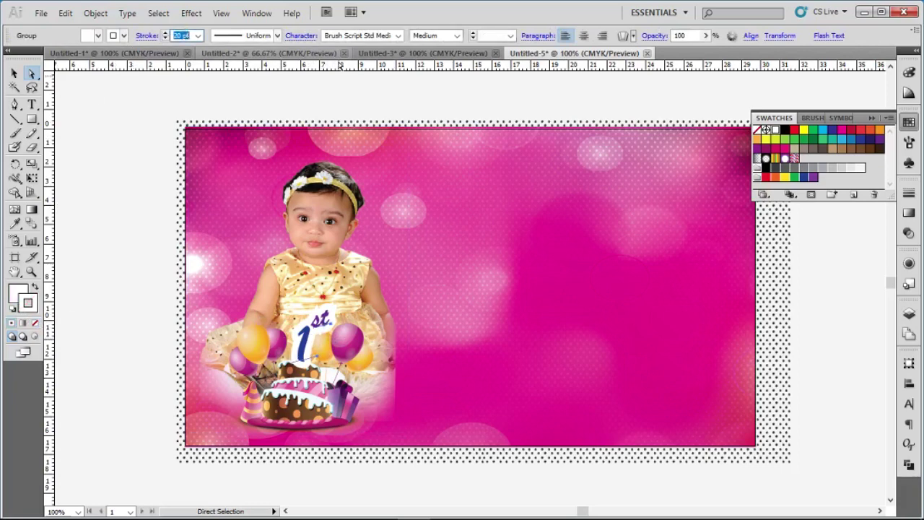
{"action": "type", "text": "2"}
{"action": "key", "text": "Return"}
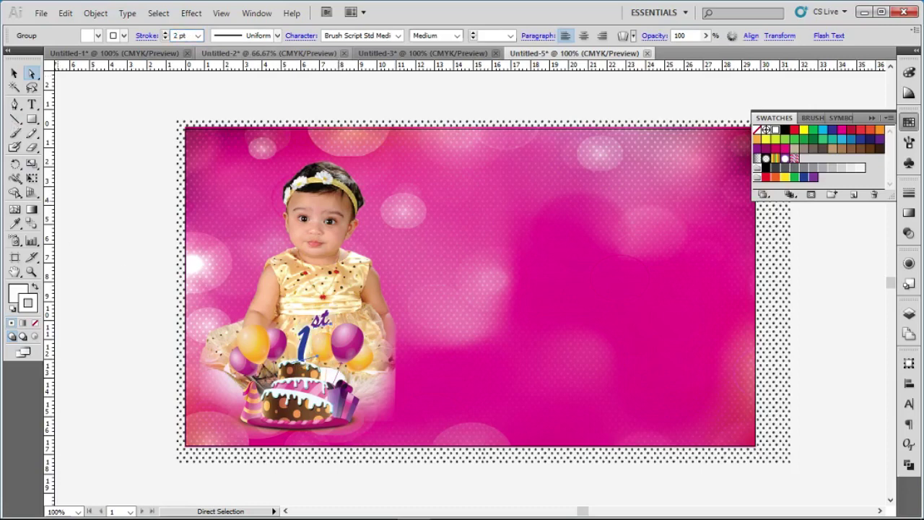
Check the thinner outline, then shift the baby photo slightly to the left
{"action": "left_click", "coordinate": [14, 73]}
{"action": "left_click", "coordinate": [127, 192]}
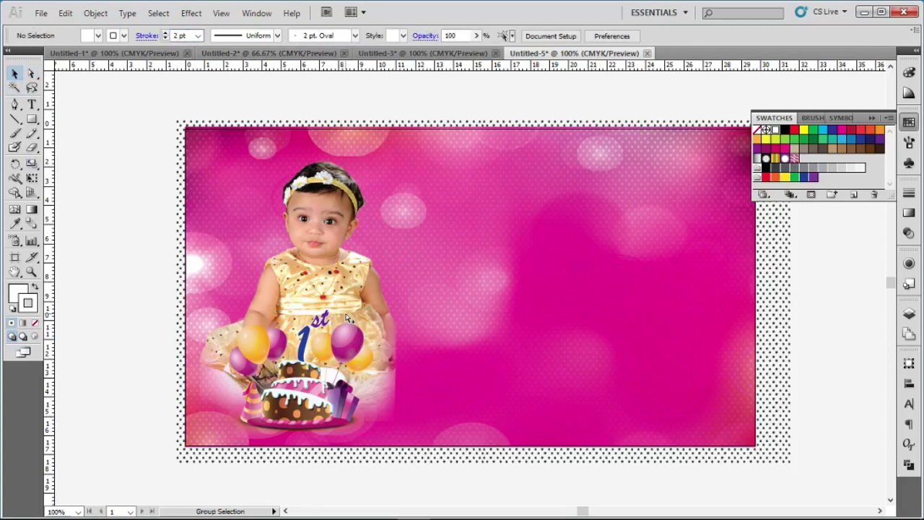
{"action": "left_click", "coordinate": [346, 318]}
{"action": "left_click", "coordinate": [138, 202]}
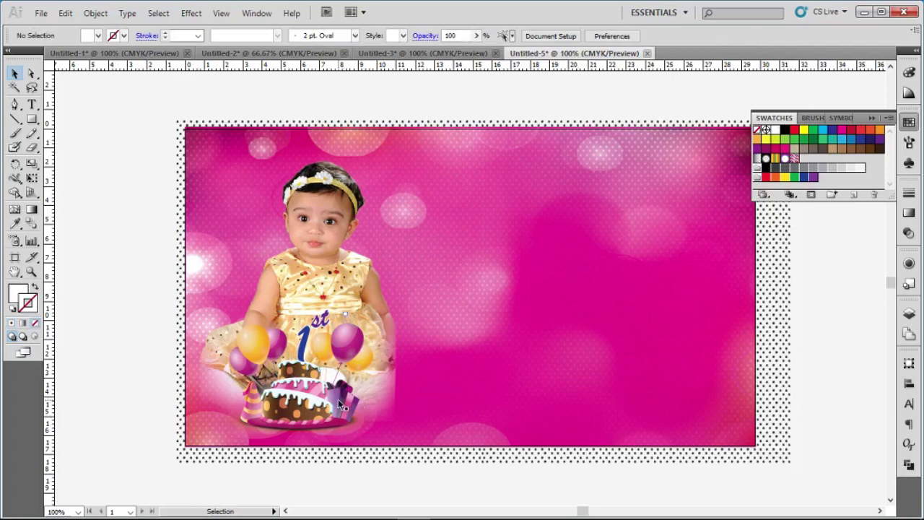
{"action": "left_click", "coordinate": [322, 253]}
{"action": "left_click_drag", "start_coordinate": [328, 253], "coordinate": [320, 252]}
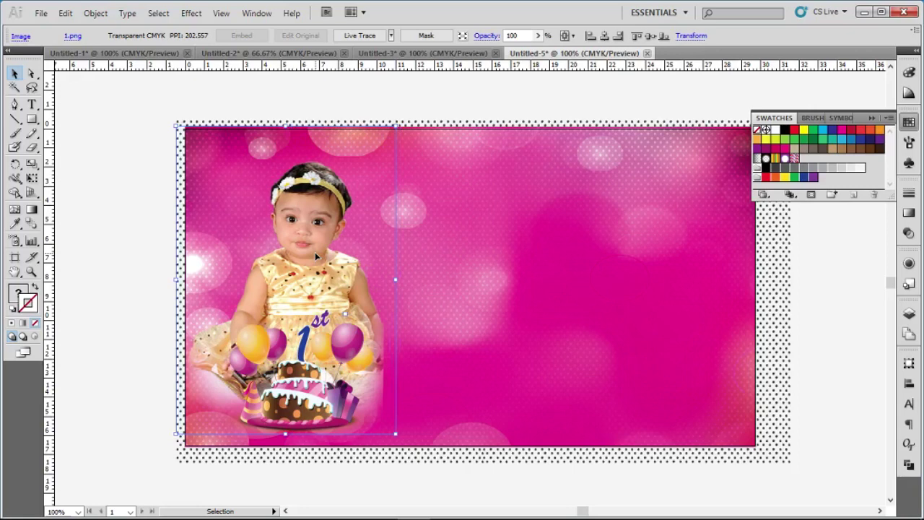
{"action": "left_click", "coordinate": [285, 90]}
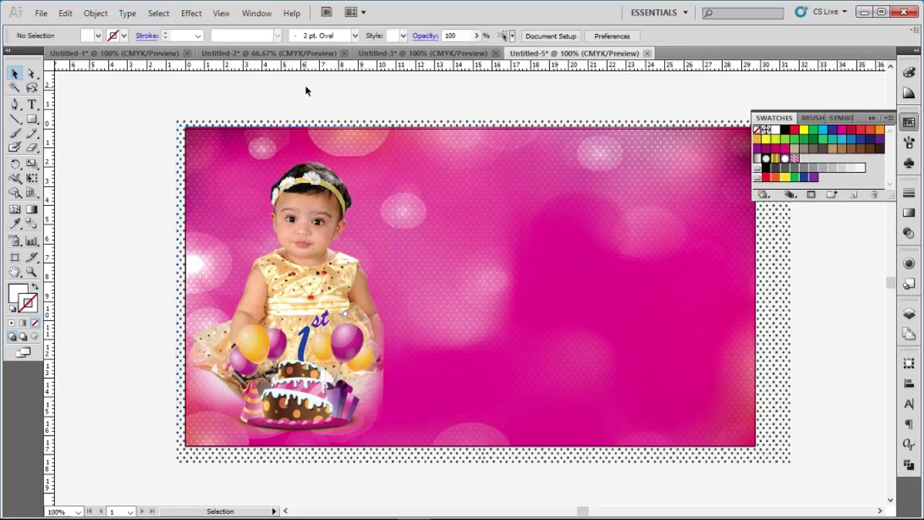
Remove the balloon bunch from the Untitled-2 birthday card artwork
{"action": "left_click", "coordinate": [390, 55]}
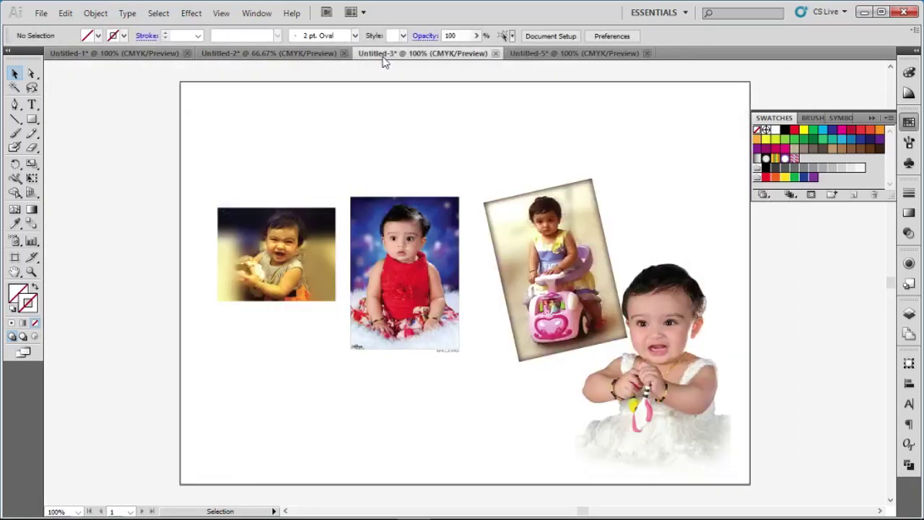
{"action": "left_click", "coordinate": [292, 56]}
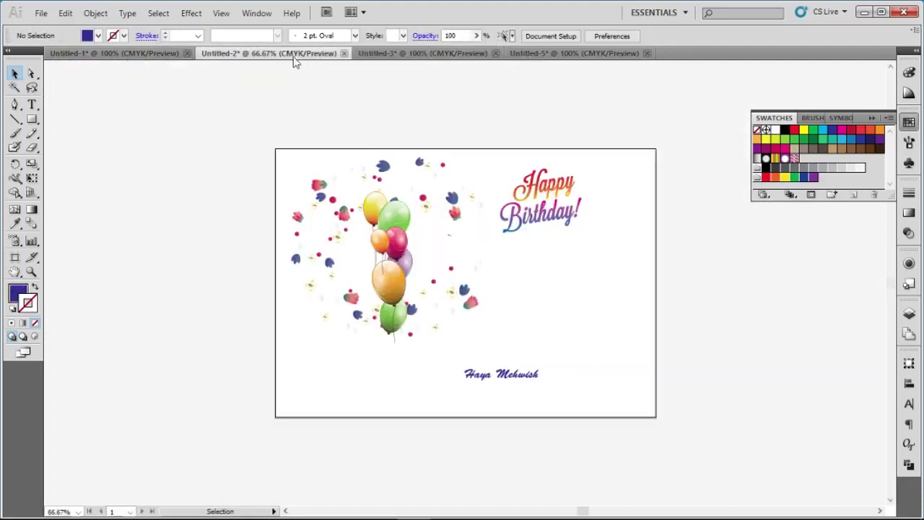
{"action": "left_click", "coordinate": [391, 260]}
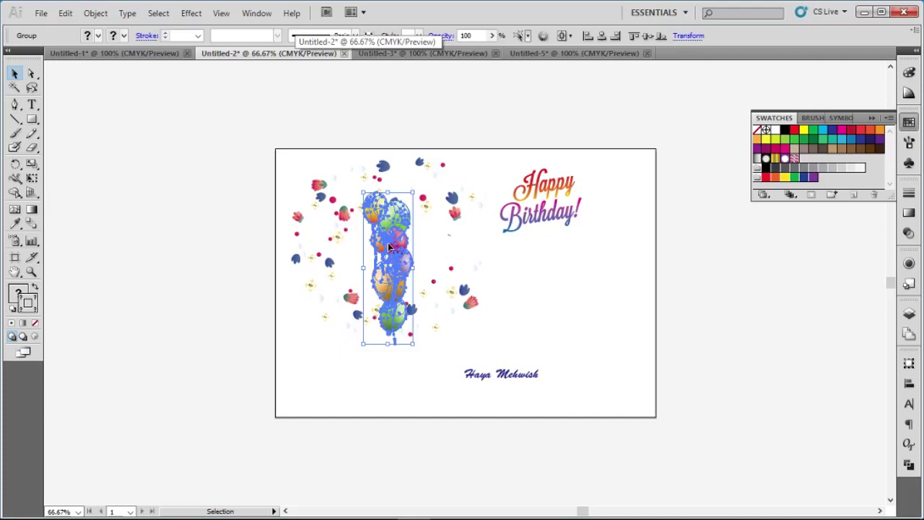
{"action": "right_click", "coordinate": [388, 247]}
{"action": "left_click", "coordinate": [387, 231]}
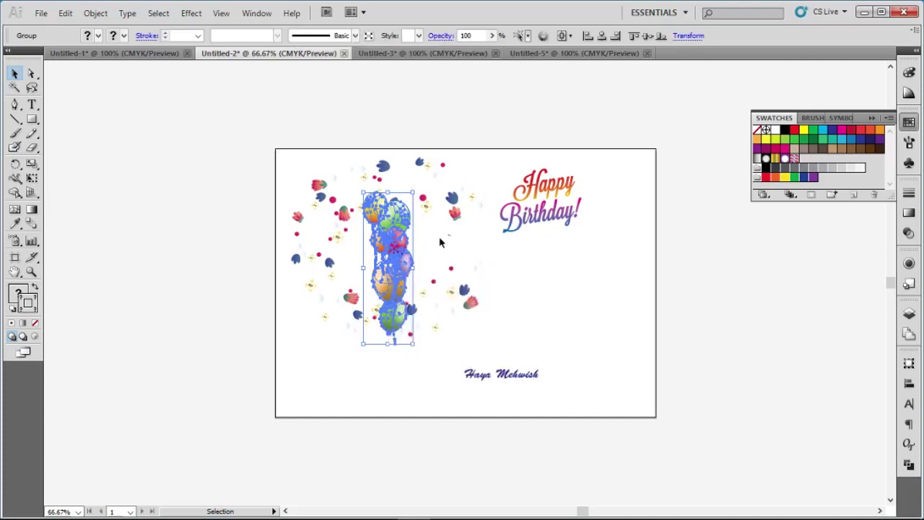
{"action": "key", "text": "Delete"}
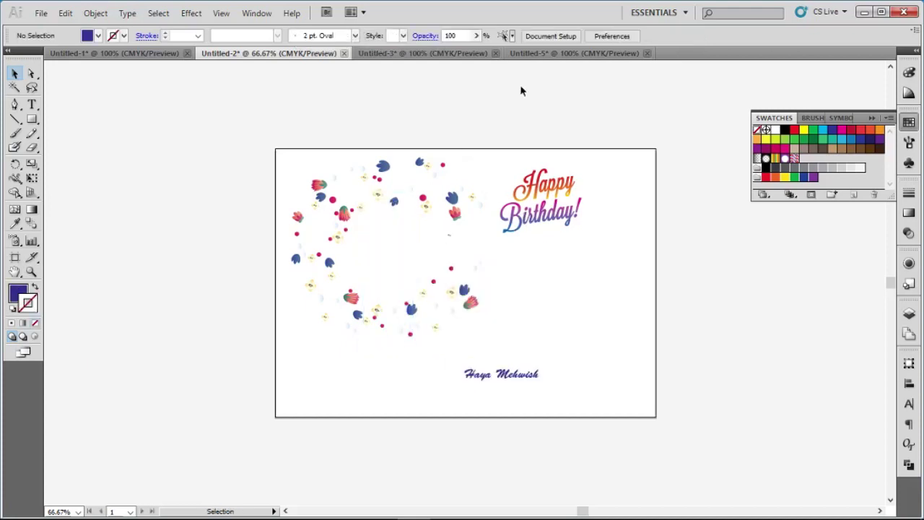
Paste the balloons onto the banner beside the baby and send them behind the photo
{"action": "left_click", "coordinate": [527, 54]}
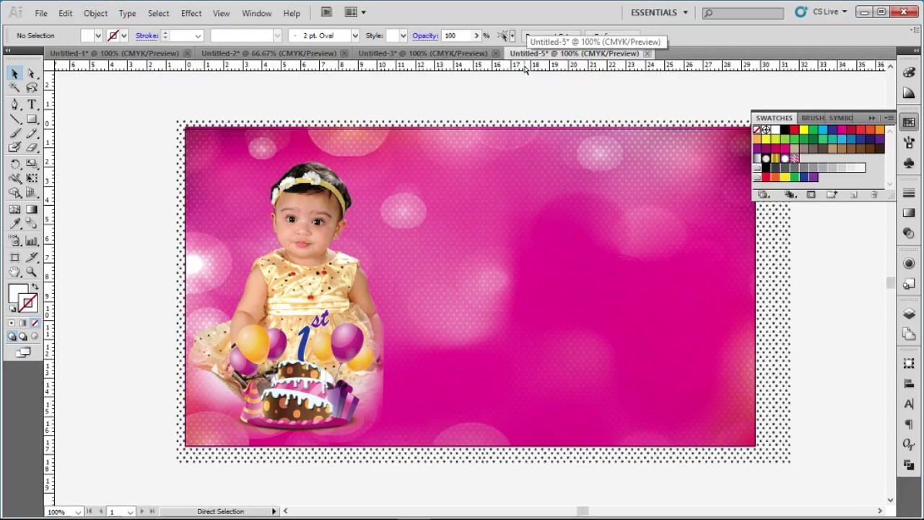
{"action": "key", "text": "ctrl+v"}
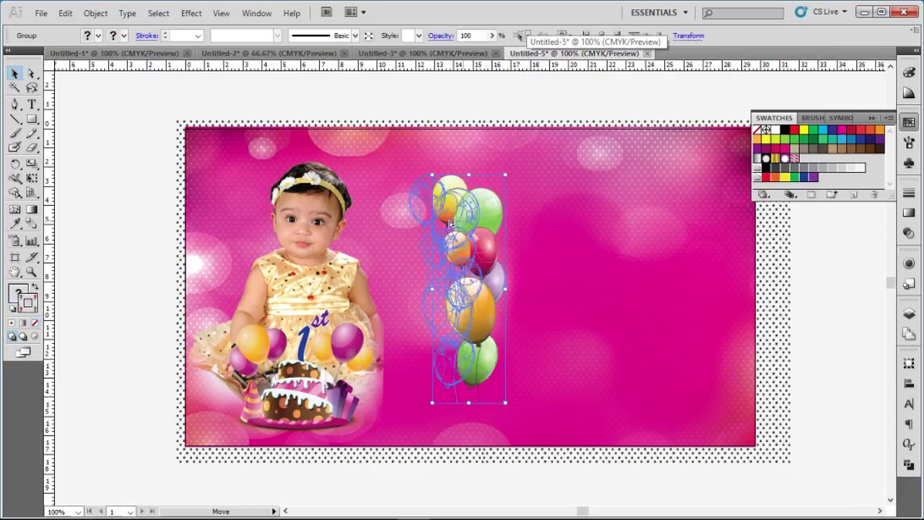
{"action": "mouse_move", "coordinate": [486, 220]}
{"action": "left_mouse_down"}
{"action": "mouse_move", "coordinate": [251, 195]}
{"action": "mouse_move", "coordinate": [251, 185]}
{"action": "left_mouse_up"}
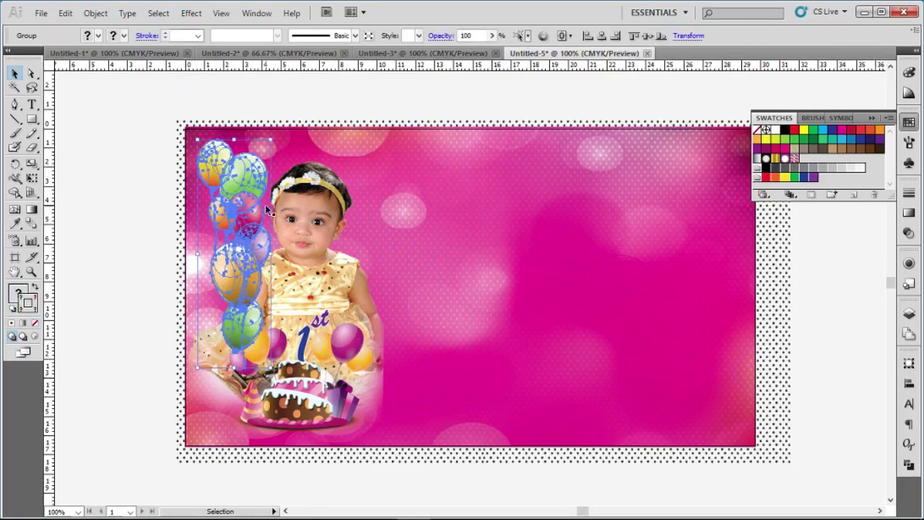
{"action": "right_click", "coordinate": [248, 186]}
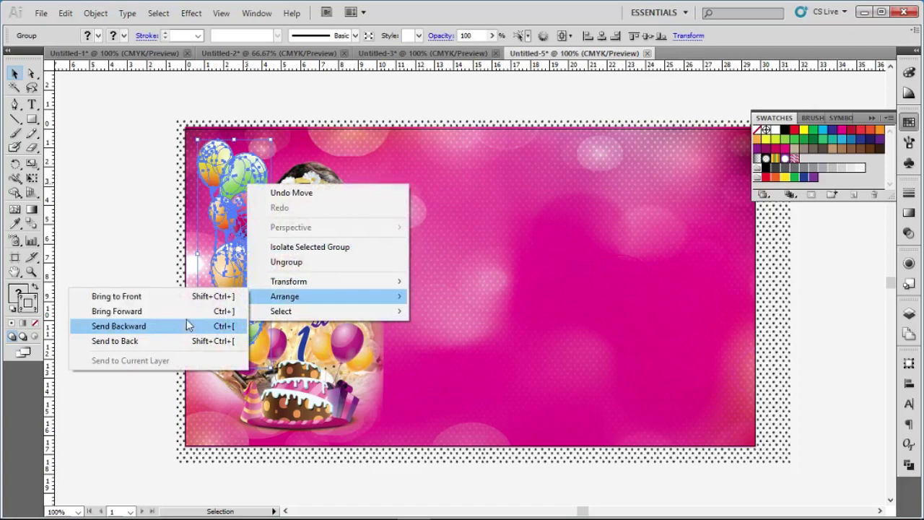
{"action": "mouse_move", "coordinate": [284, 296]}
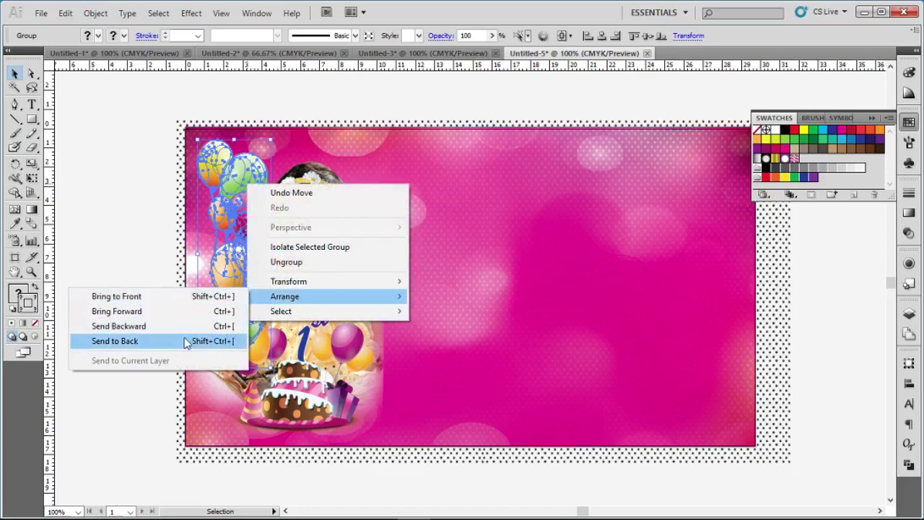
{"action": "left_click", "coordinate": [187, 341]}
{"action": "right_click", "coordinate": [252, 213]}
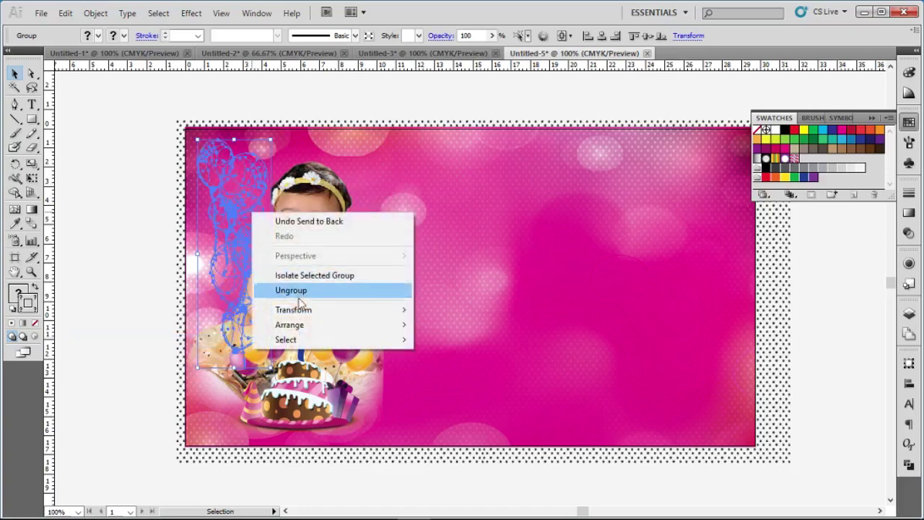
{"action": "left_click", "coordinate": [170, 325]}
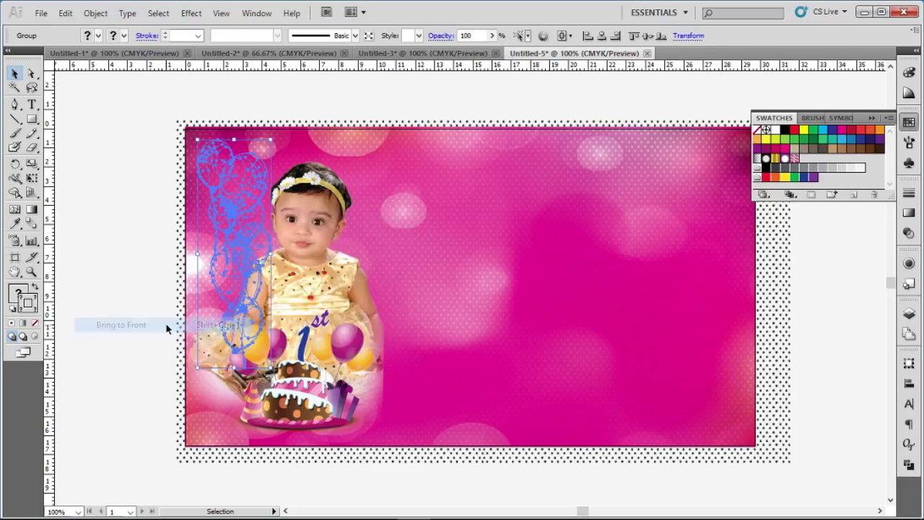
{"action": "right_click", "coordinate": [242, 252]}
{"action": "mouse_move", "coordinate": [278, 359]}
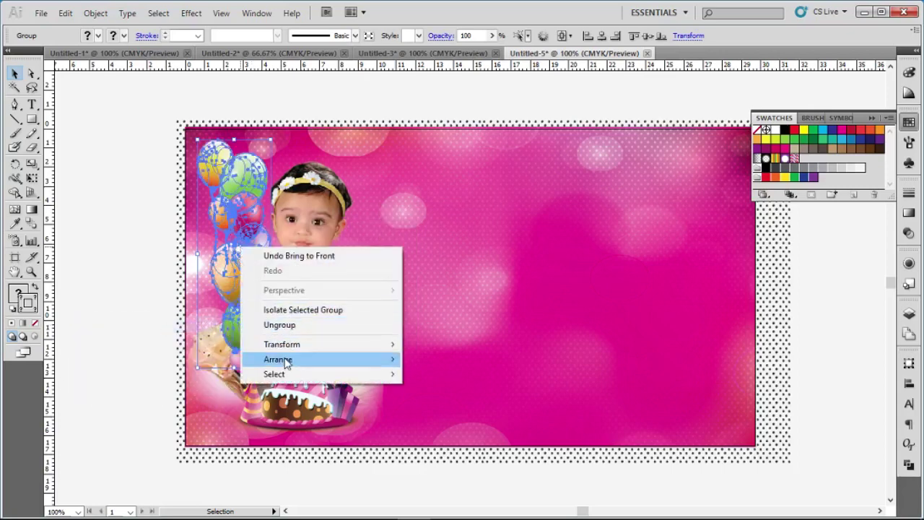
{"action": "left_click", "coordinate": [180, 374]}
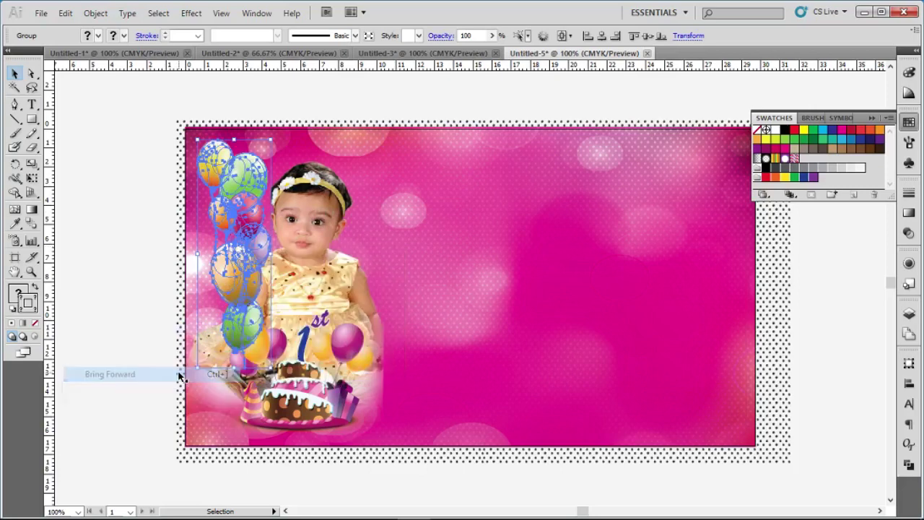
{"action": "right_click", "coordinate": [244, 277]}
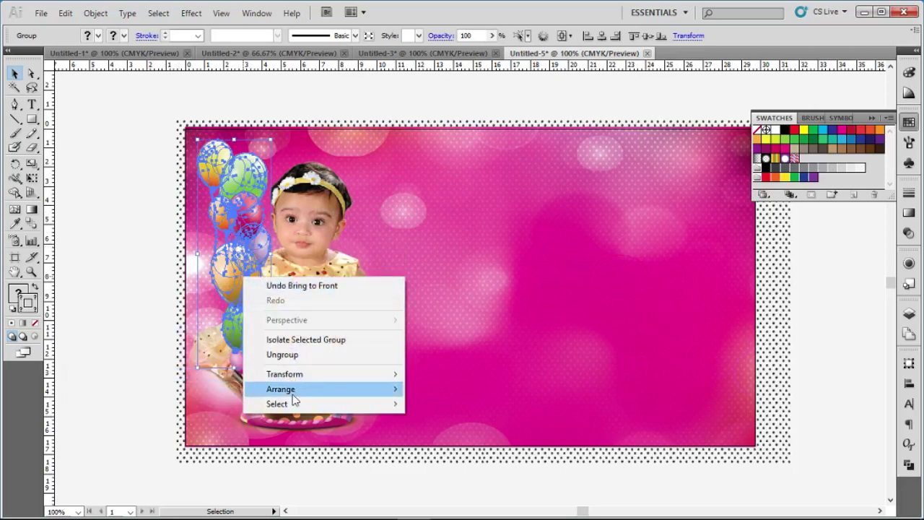
{"action": "mouse_move", "coordinate": [281, 389]}
{"action": "left_click", "coordinate": [185, 425]}
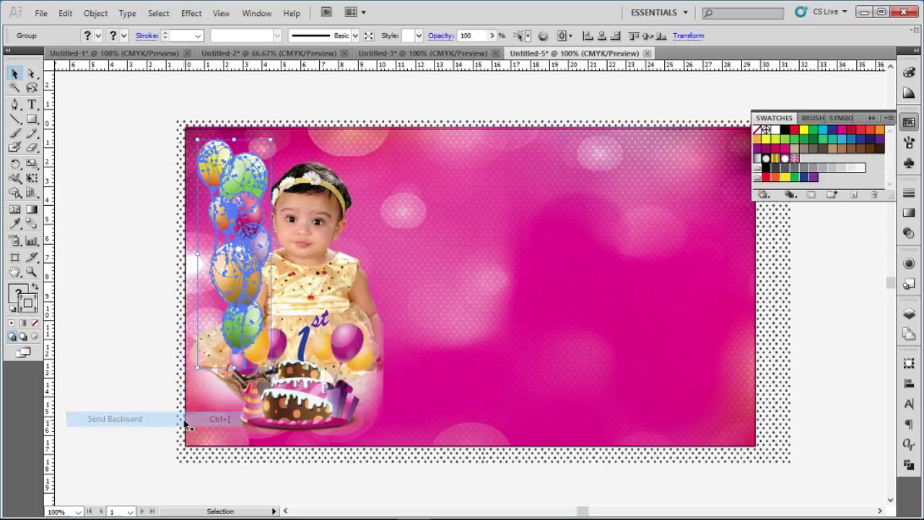
Bring the cake group in front of the baby photo
{"action": "left_click", "coordinate": [306, 253]}
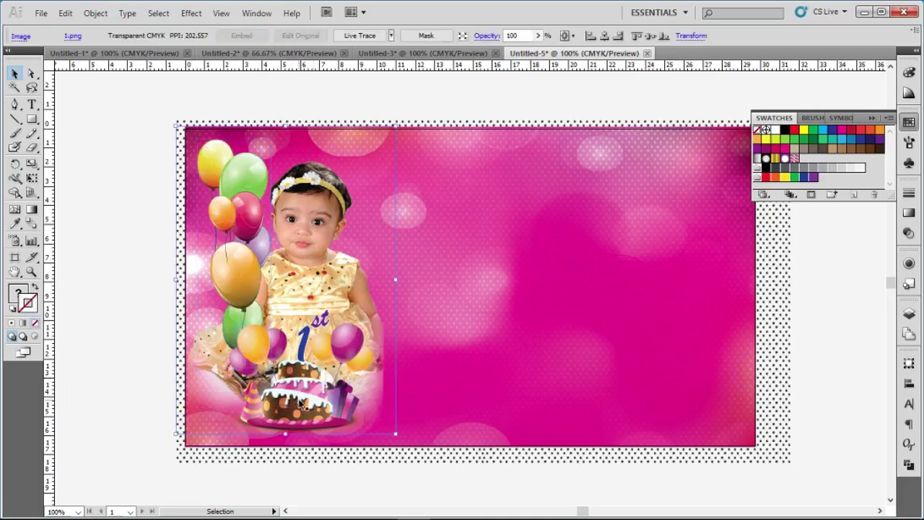
{"action": "left_click", "coordinate": [301, 403], "text": "shift"}
{"action": "right_click", "coordinate": [311, 233]}
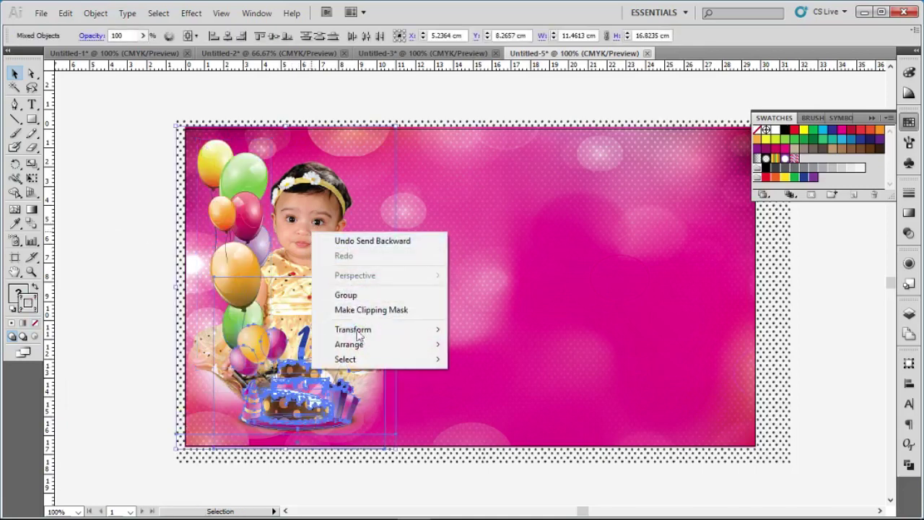
{"action": "left_click", "coordinate": [176, 345]}
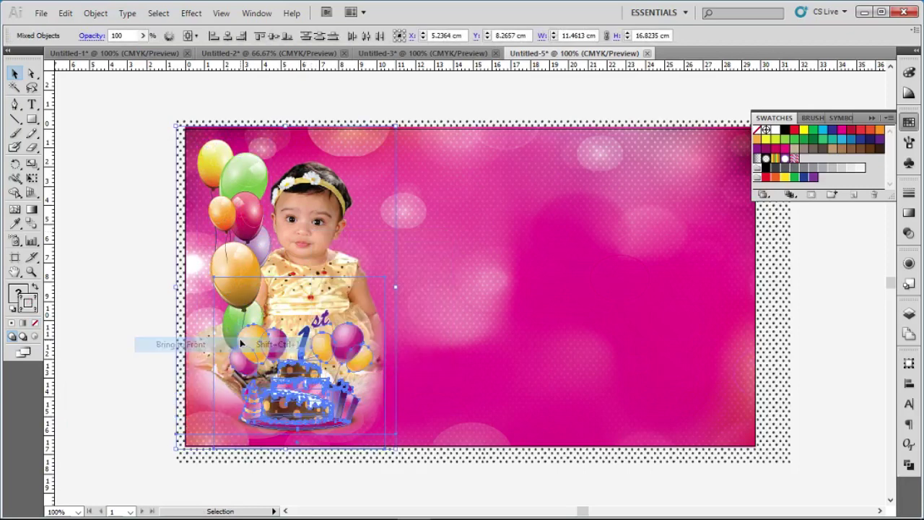
{"action": "left_click", "coordinate": [152, 254]}
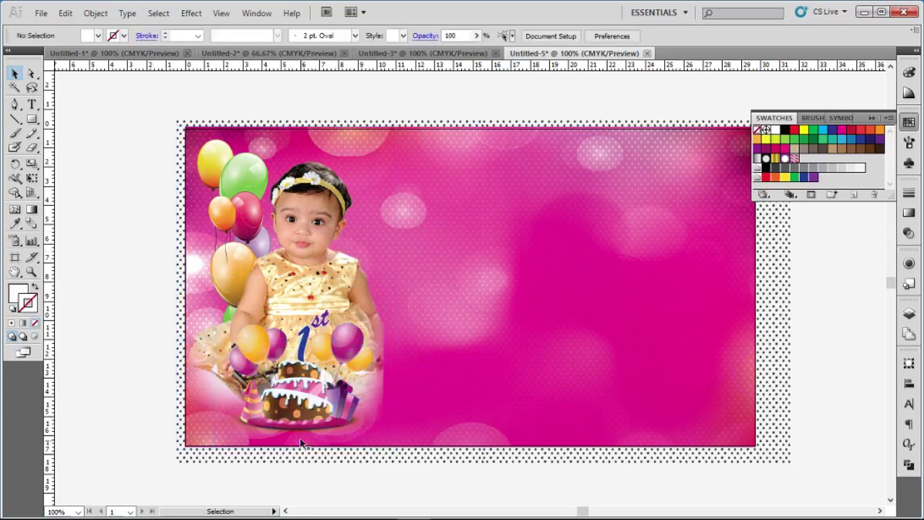
Move the cake and balloons group to the banner's right side
{"action": "mouse_move", "coordinate": [300, 409]}
{"action": "left_mouse_down"}
{"action": "mouse_move", "coordinate": [537, 397]}
{"action": "mouse_move", "coordinate": [615, 370]}
{"action": "mouse_move", "coordinate": [539, 361]}
{"action": "left_mouse_up"}
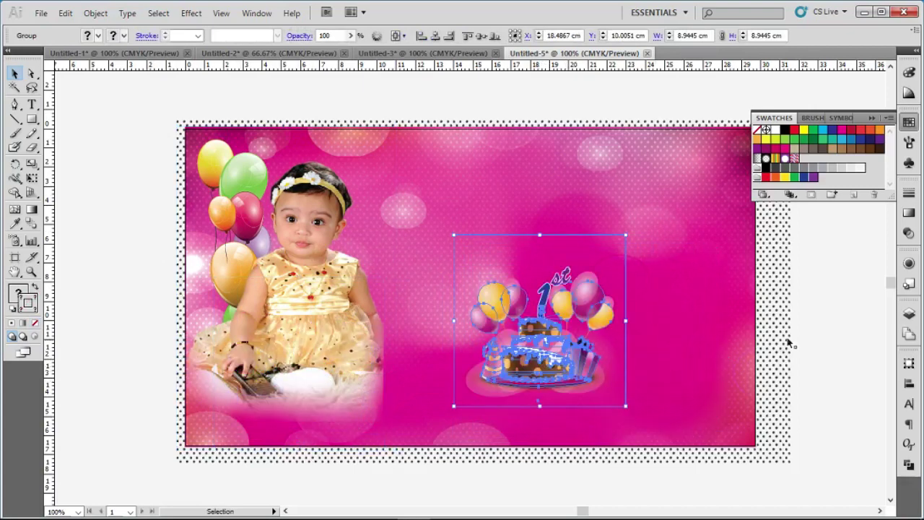
{"action": "left_click", "coordinate": [811, 334]}
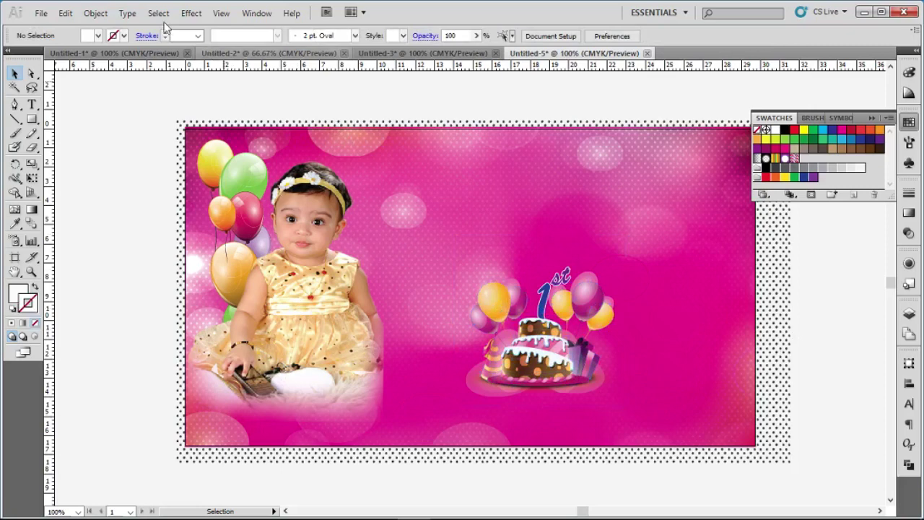
{"action": "left_click", "coordinate": [160, 55]}
{"action": "left_click", "coordinate": [236, 58]}
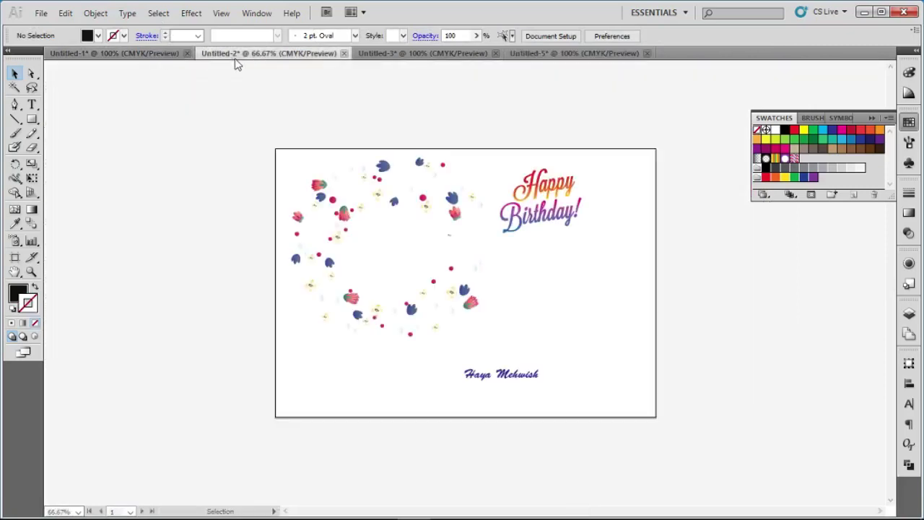
{"action": "left_click", "coordinate": [345, 215]}
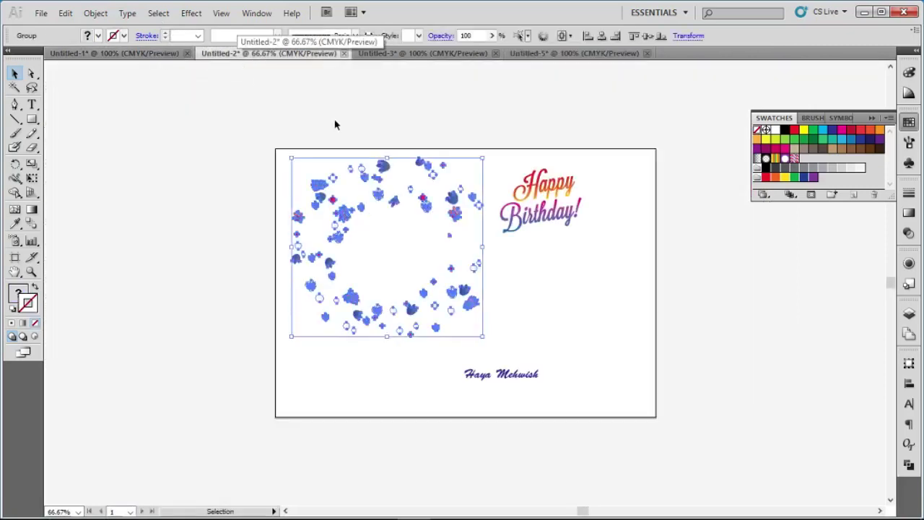
Select the Happy Birthday lettering in the floral Untitled-2 document
{"action": "left_click", "coordinate": [377, 53]}
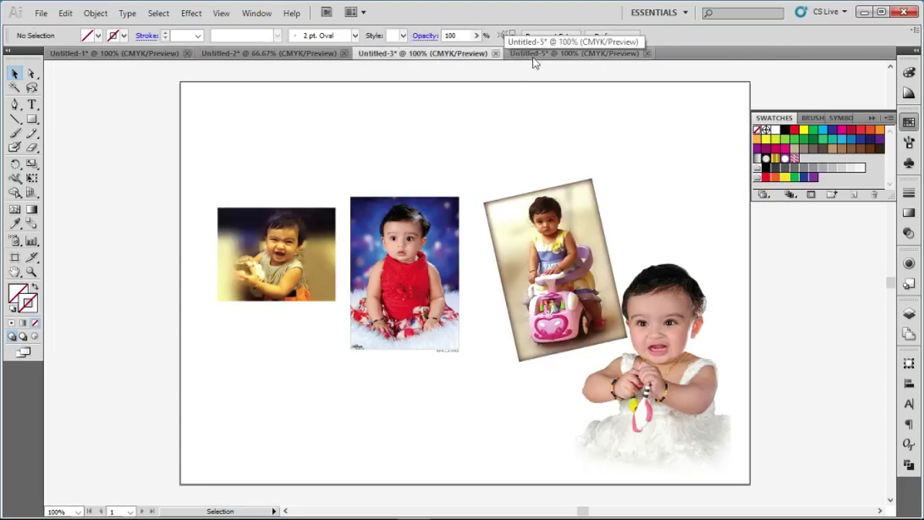
{"action": "left_click", "coordinate": [532, 55]}
{"action": "left_click", "coordinate": [296, 55]}
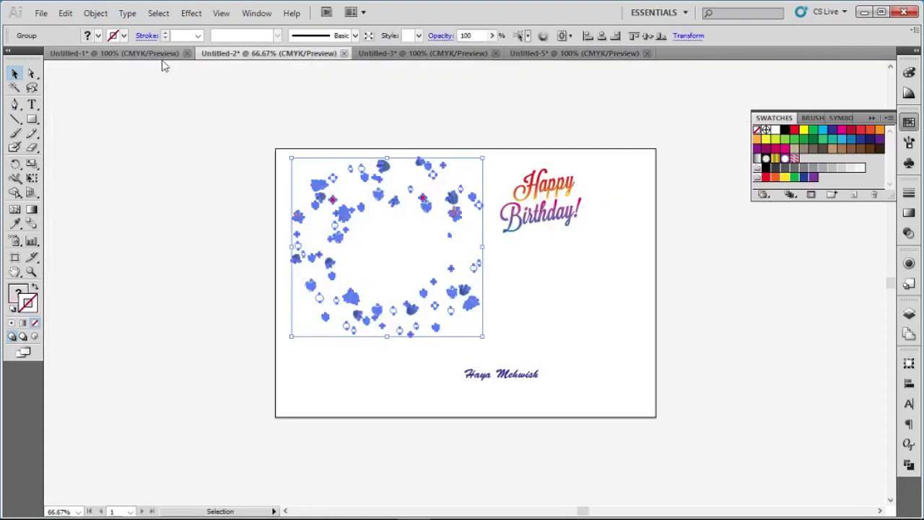
{"action": "left_click", "coordinate": [153, 54]}
{"action": "left_click", "coordinate": [321, 55]}
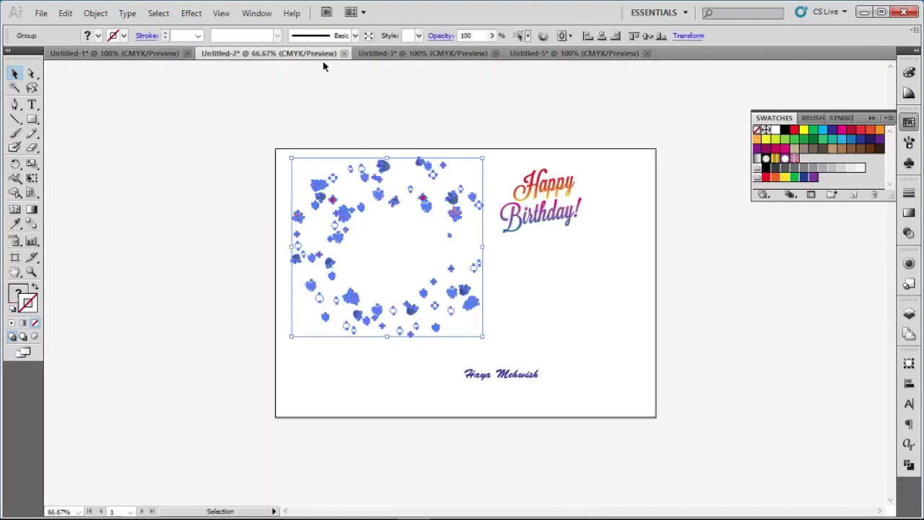
{"action": "right_click", "coordinate": [458, 213]}
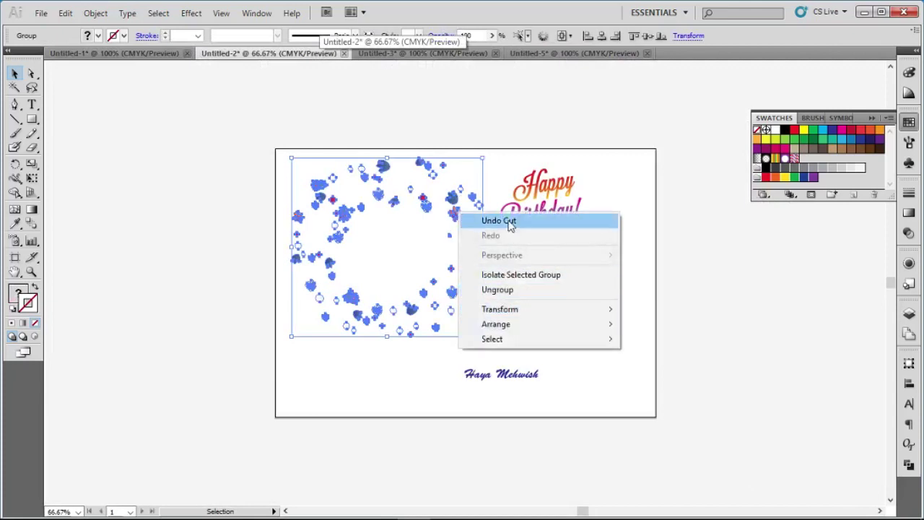
{"action": "left_click", "coordinate": [392, 390]}
{"action": "left_click", "coordinate": [453, 287]}
{"action": "left_click", "coordinate": [547, 210]}
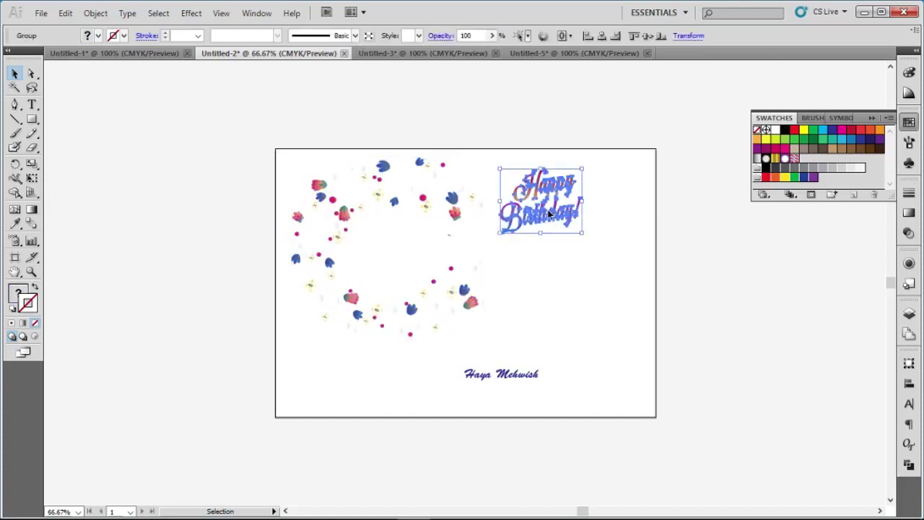
Move the Happy Birthday lettering onto the pink banner above the cake
{"action": "key", "text": "Delete"}
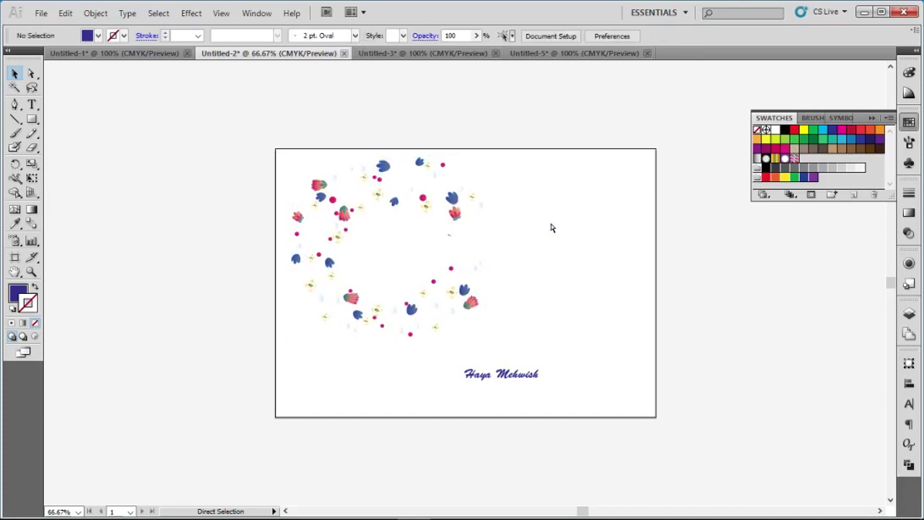
{"action": "left_click", "coordinate": [535, 54]}
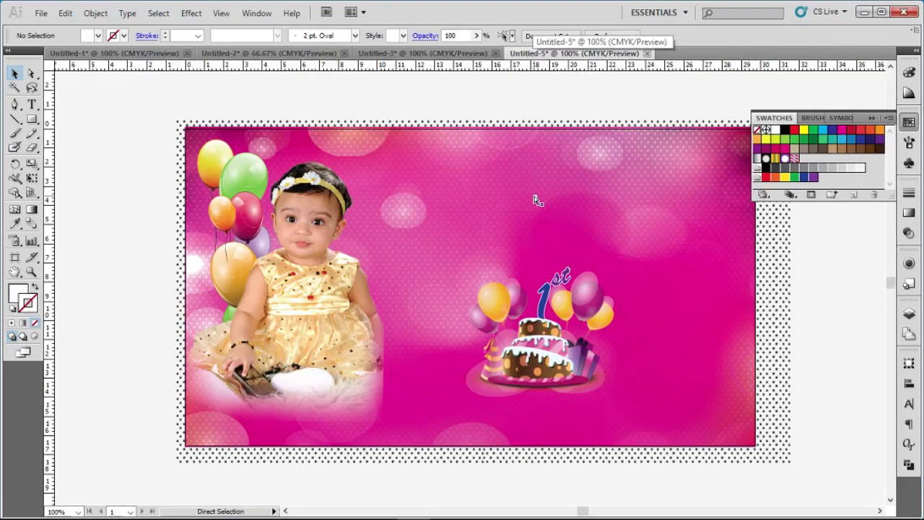
{"action": "key", "text": "ctrl+v"}
{"action": "left_click_drag", "start_coordinate": [490, 270], "coordinate": [471, 227]}
{"action": "left_click", "coordinate": [828, 309]}
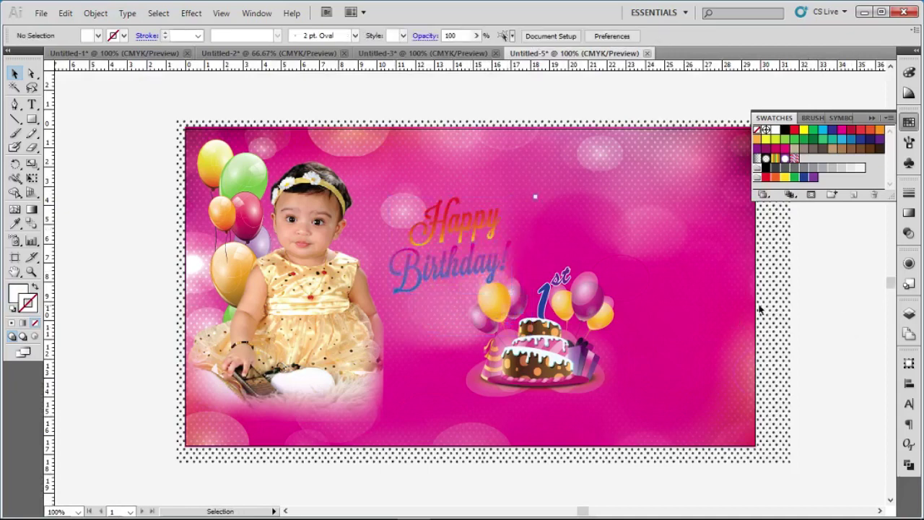
{"action": "left_click", "coordinate": [831, 343]}
Slide the cake group left under the lettering and shift the lettering left
{"action": "left_click_drag", "start_coordinate": [589, 367], "coordinate": [522, 350]}
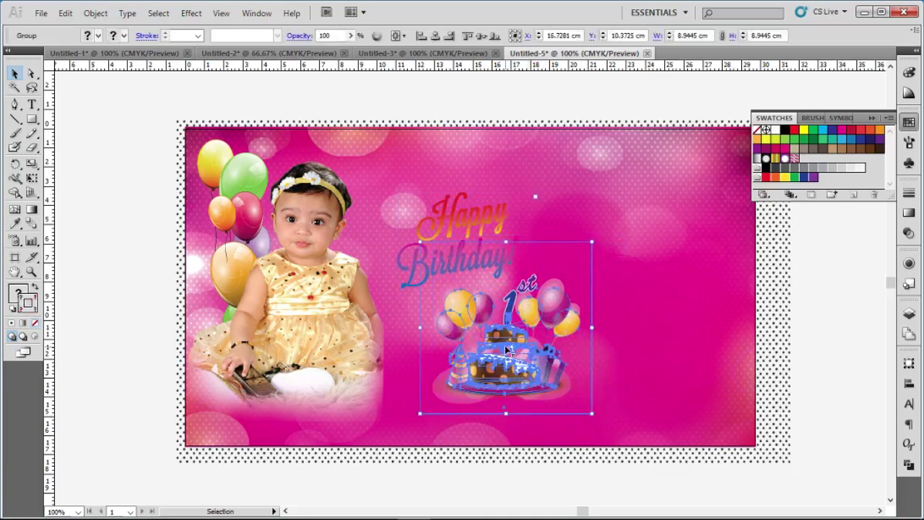
{"action": "mouse_move", "coordinate": [511, 346]}
{"action": "left_mouse_down"}
{"action": "mouse_move", "coordinate": [309, 387]}
{"action": "mouse_move", "coordinate": [509, 368]}
{"action": "mouse_move", "coordinate": [458, 376]}
{"action": "left_mouse_up"}
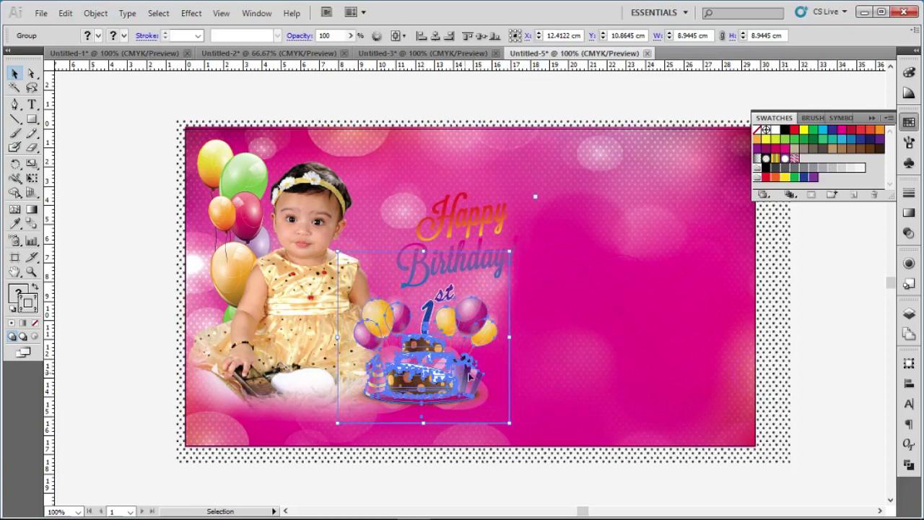
{"action": "left_click", "coordinate": [797, 332]}
{"action": "left_click", "coordinate": [485, 252]}
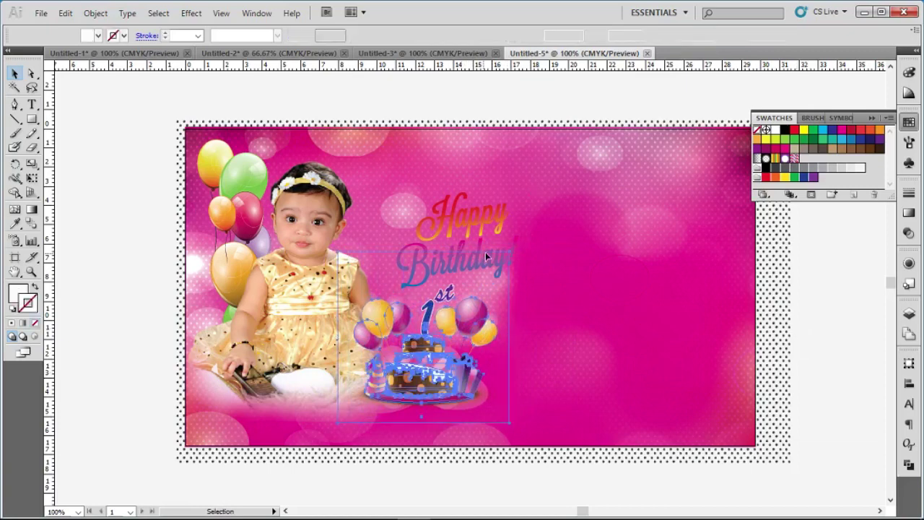
{"action": "left_click", "coordinate": [495, 216]}
{"action": "left_click_drag", "start_coordinate": [495, 216], "coordinate": [467, 215]}
{"action": "left_click", "coordinate": [835, 289]}
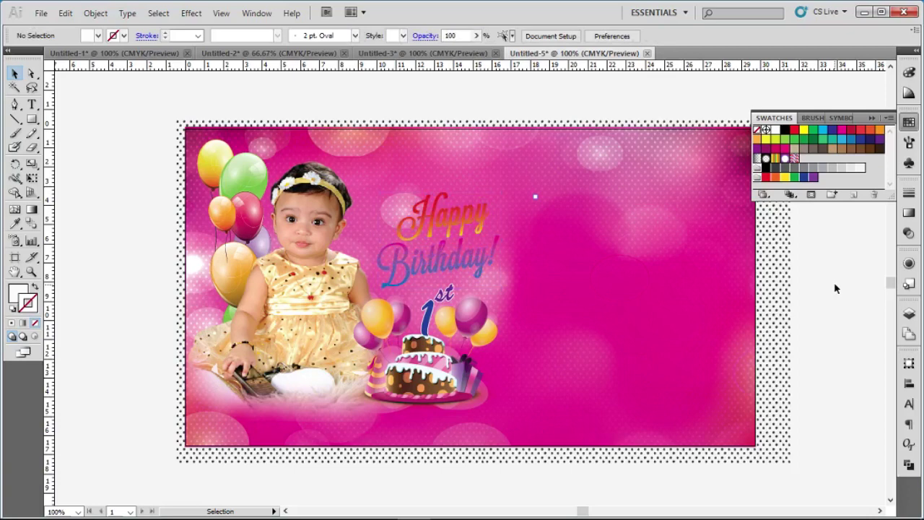
Close the blank Untitled-1 document without saving
{"action": "left_click", "coordinate": [142, 53]}
{"action": "left_click", "coordinate": [187, 54]}
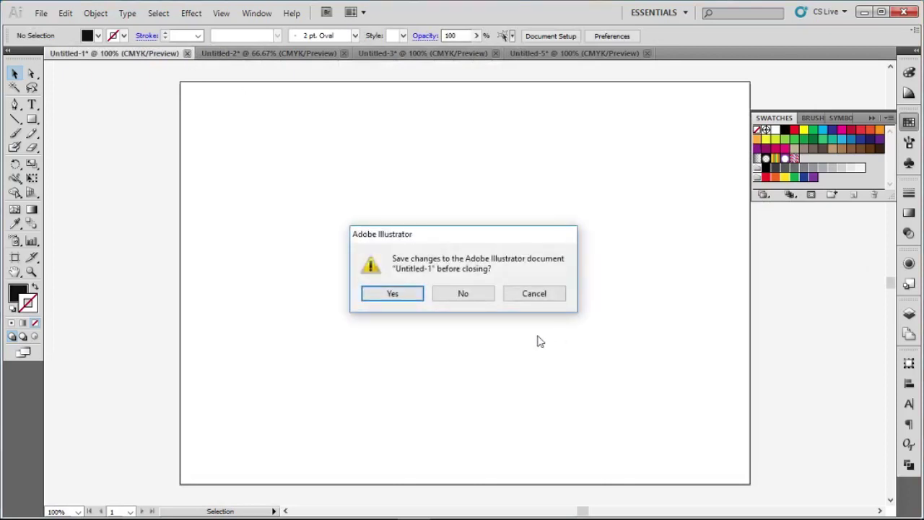
{"action": "left_click", "coordinate": [481, 296]}
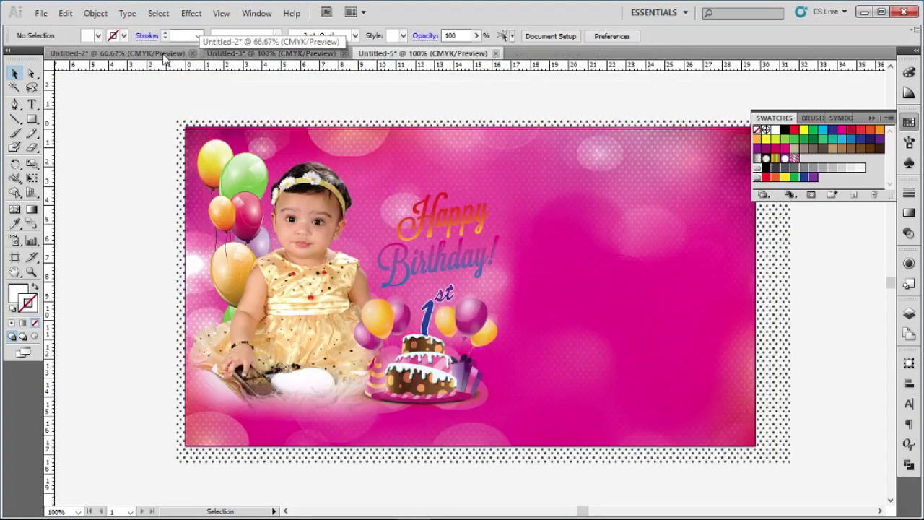
Cut the flower wreath out of the floral Untitled-2 document
{"action": "left_click", "coordinate": [165, 57]}
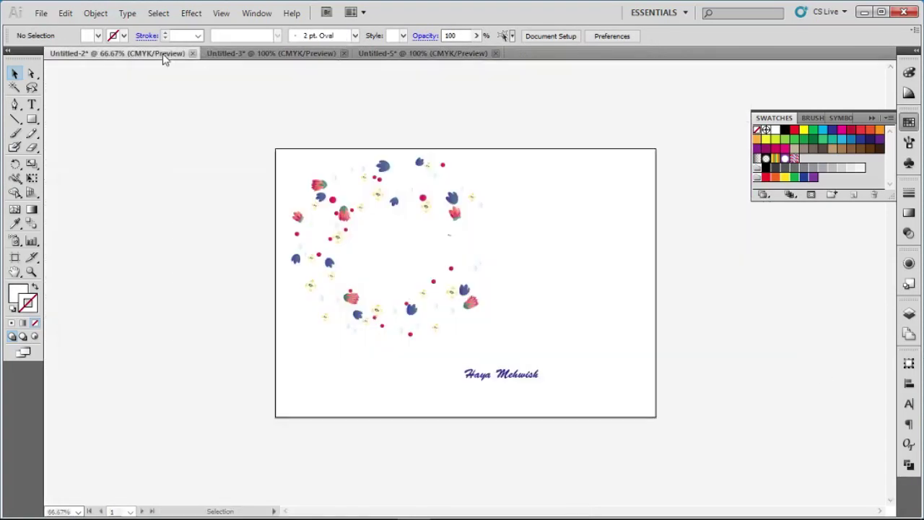
{"action": "left_click", "coordinate": [456, 206]}
{"action": "right_click", "coordinate": [451, 201]}
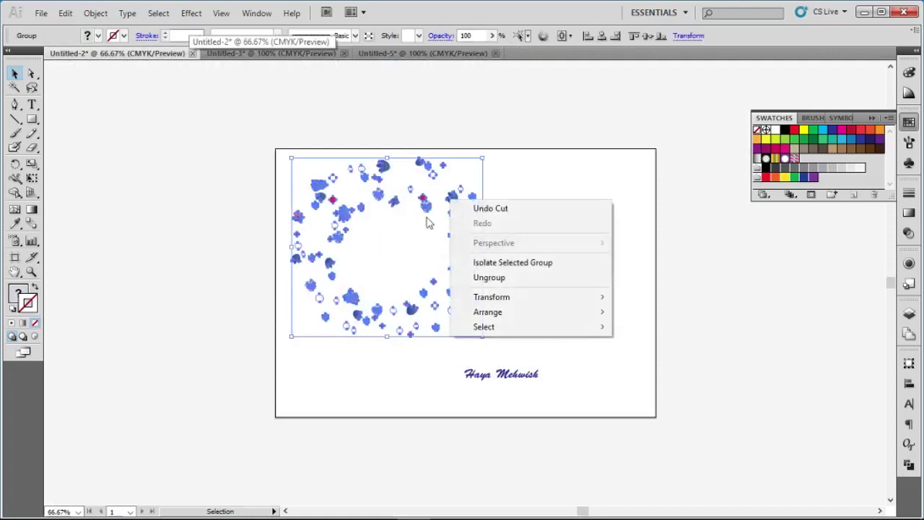
{"action": "left_click", "coordinate": [609, 169]}
{"action": "left_click", "coordinate": [475, 265]}
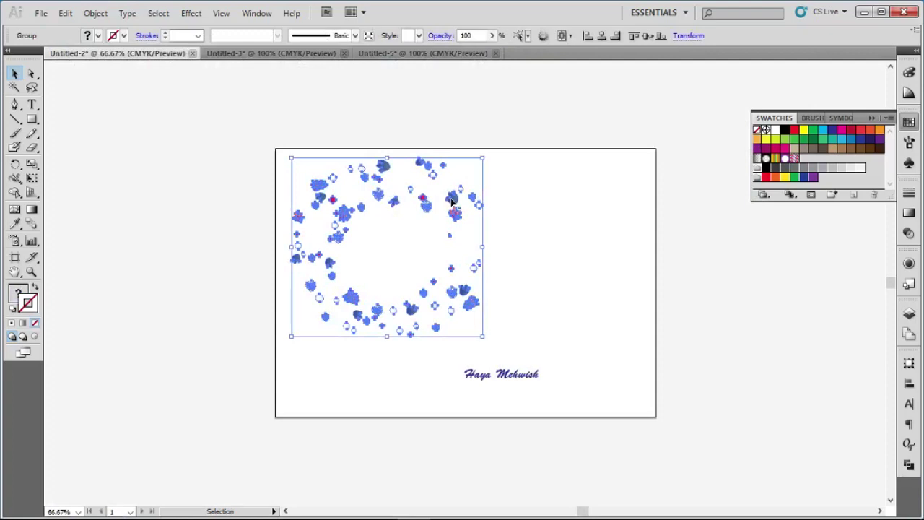
{"action": "key", "text": "ctrl+x"}
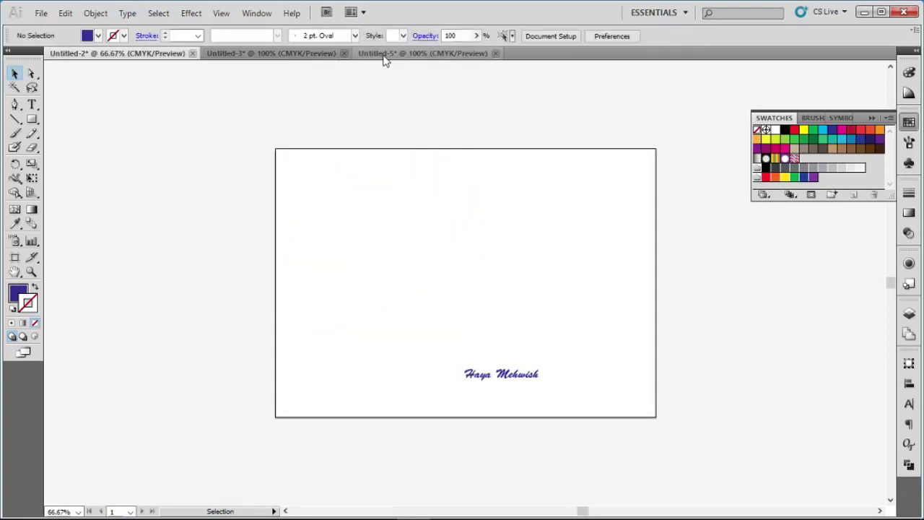
{"action": "left_click", "coordinate": [383, 55]}
Paste the flower wreath around the lettering and bring the cake group to the front
{"action": "key", "text": "ctrl+v"}
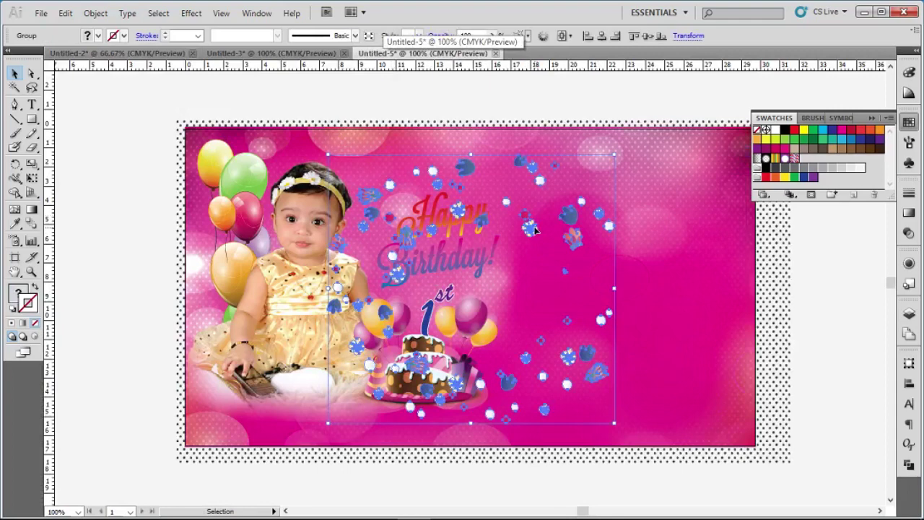
{"action": "left_click_drag", "start_coordinate": [534, 230], "coordinate": [517, 189]}
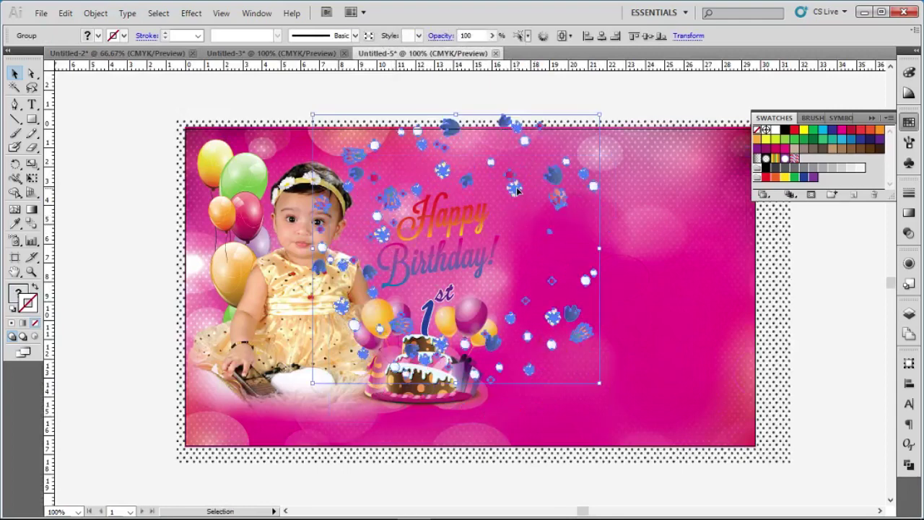
{"action": "left_click", "coordinate": [469, 312]}
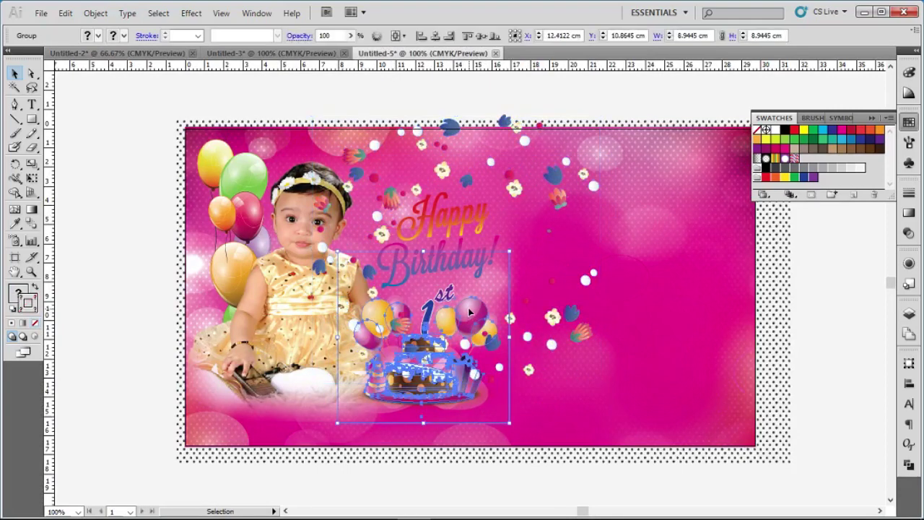
{"action": "right_click", "coordinate": [470, 312]}
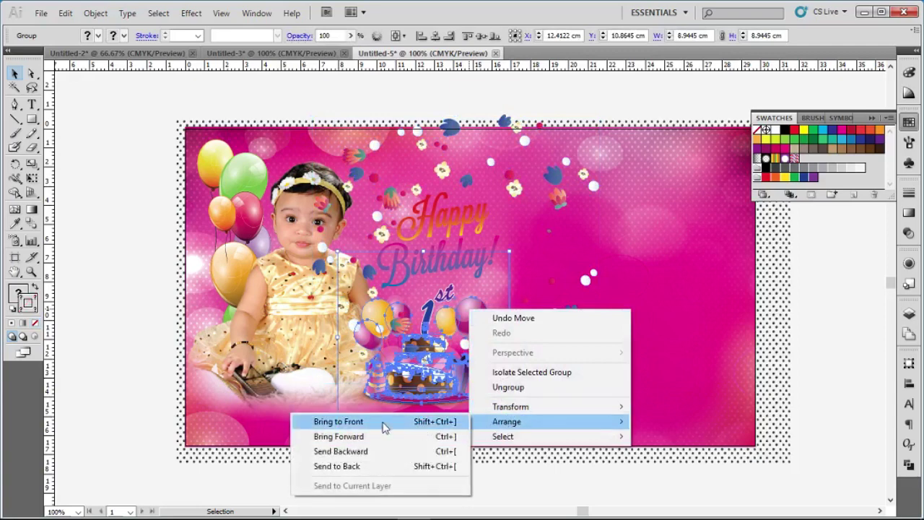
{"action": "left_click", "coordinate": [384, 424]}
Select the Happy Birthday text group, then briefly hide and restore Illustrator
{"action": "left_click", "coordinate": [800, 310]}
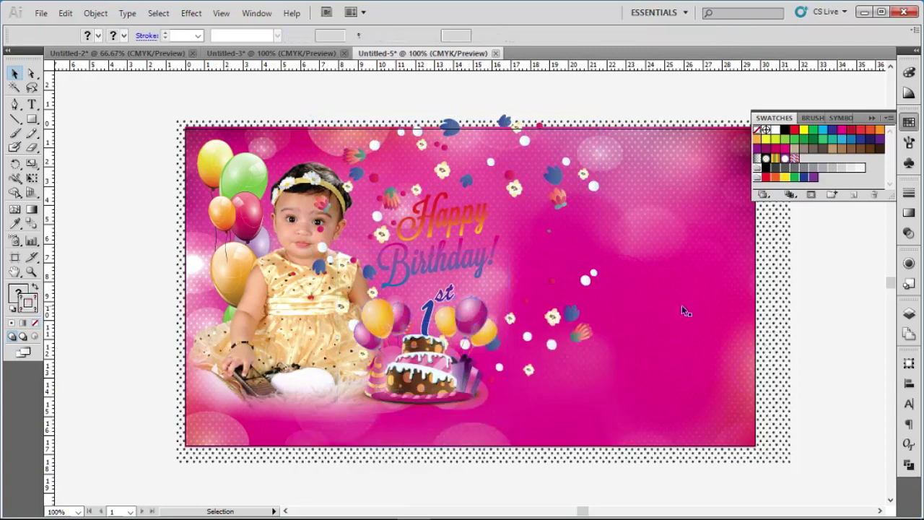
{"action": "left_click", "coordinate": [449, 231]}
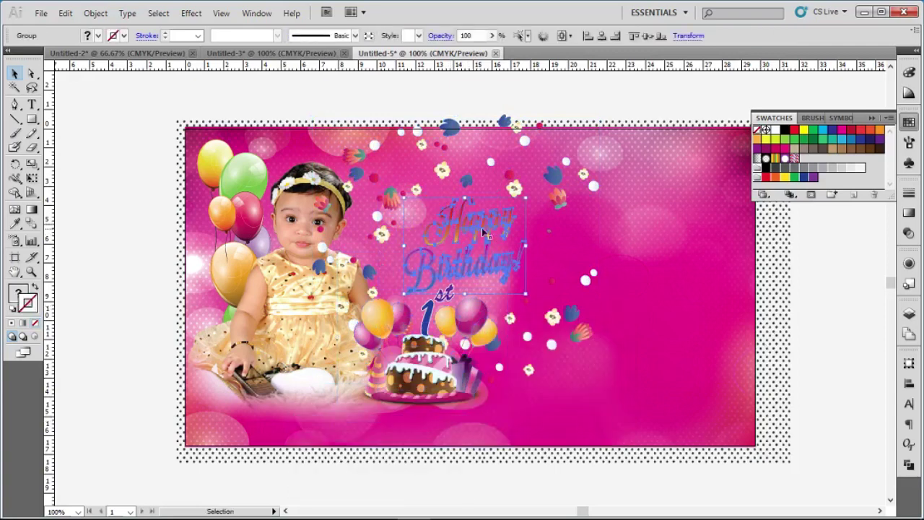
{"action": "left_click", "coordinate": [866, 13]}
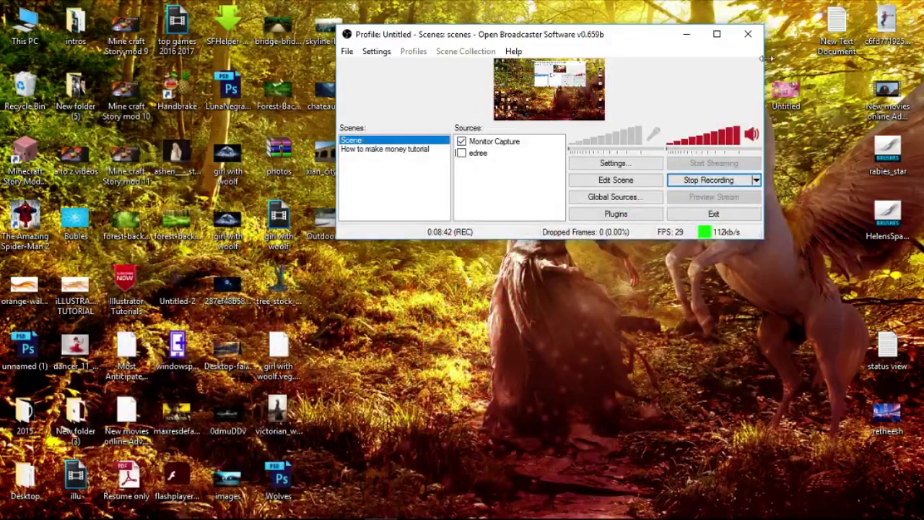
{"action": "mouse_move", "coordinate": [413, 506]}
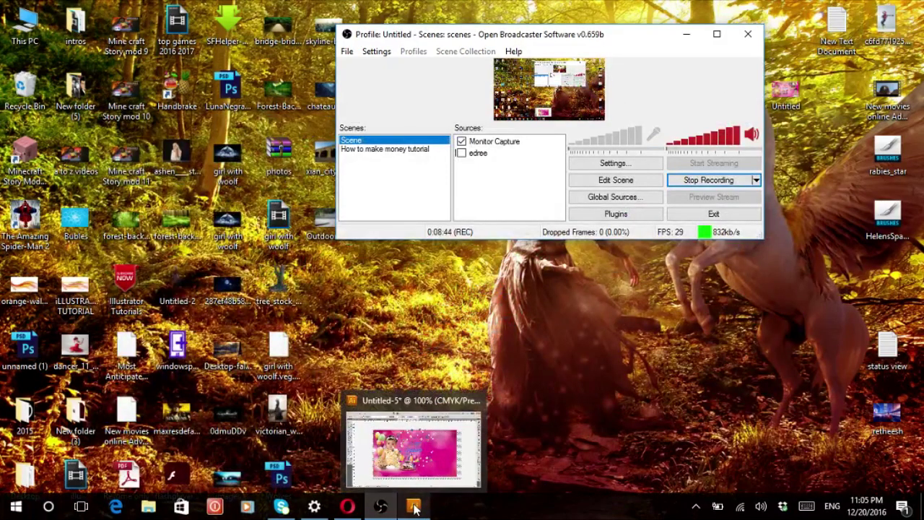
{"action": "left_click", "coordinate": [416, 509]}
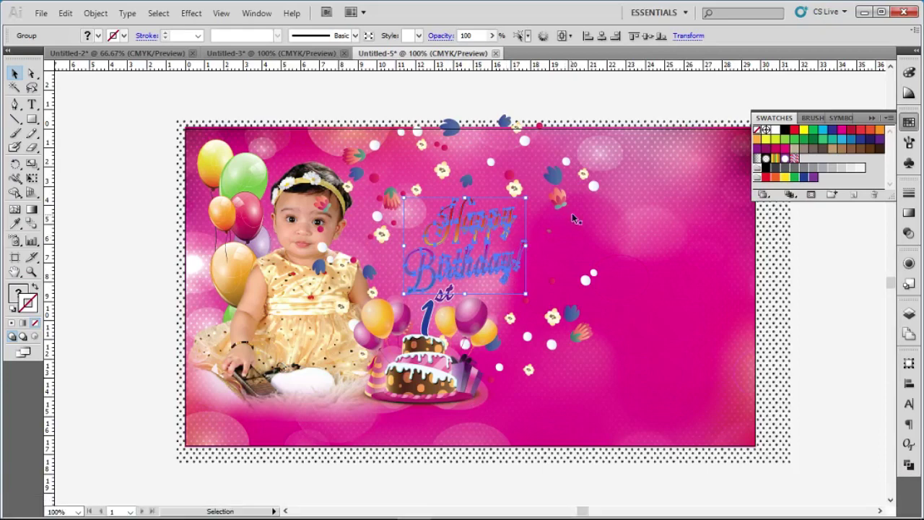
Cut the smiling baby cutout from the Untitled-3 photo document
{"action": "left_click", "coordinate": [224, 55]}
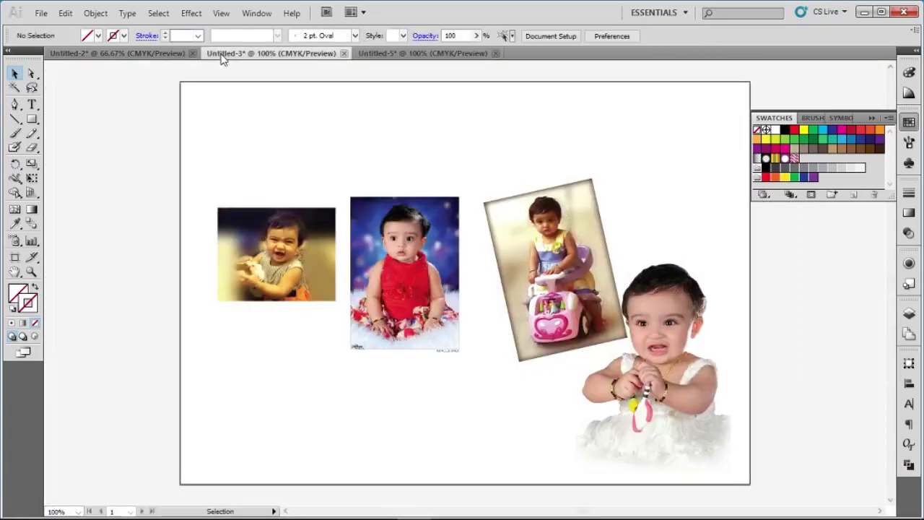
{"action": "left_click", "coordinate": [565, 262]}
{"action": "left_click", "coordinate": [681, 336], "text": "shift"}
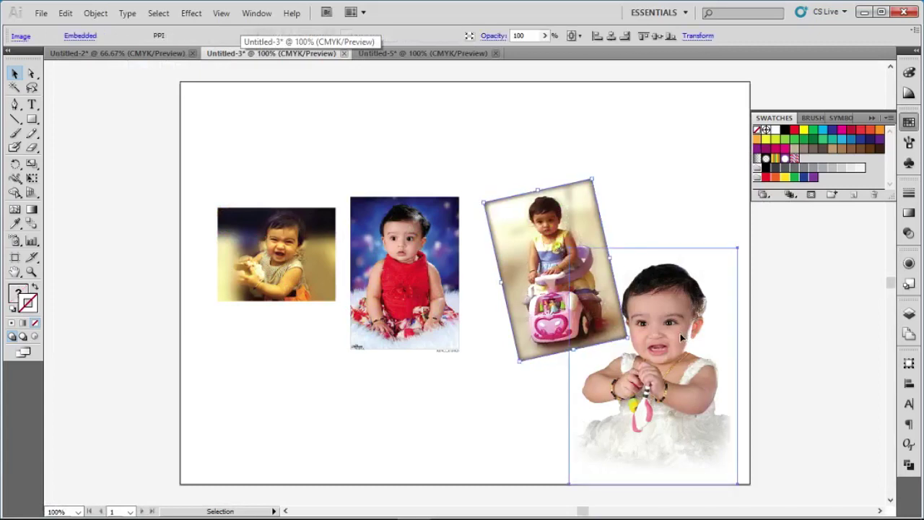
{"action": "key", "text": "a"}
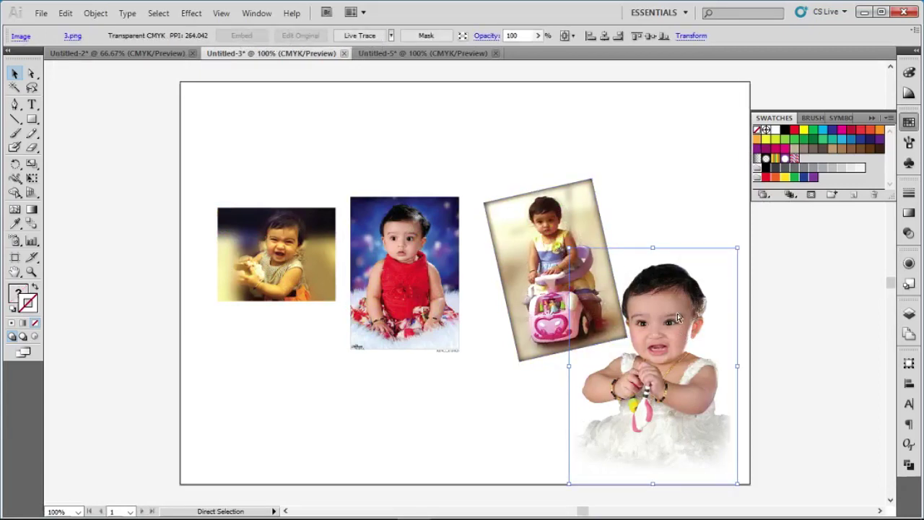
{"action": "key", "text": "Delete"}
{"action": "key", "text": "v"}
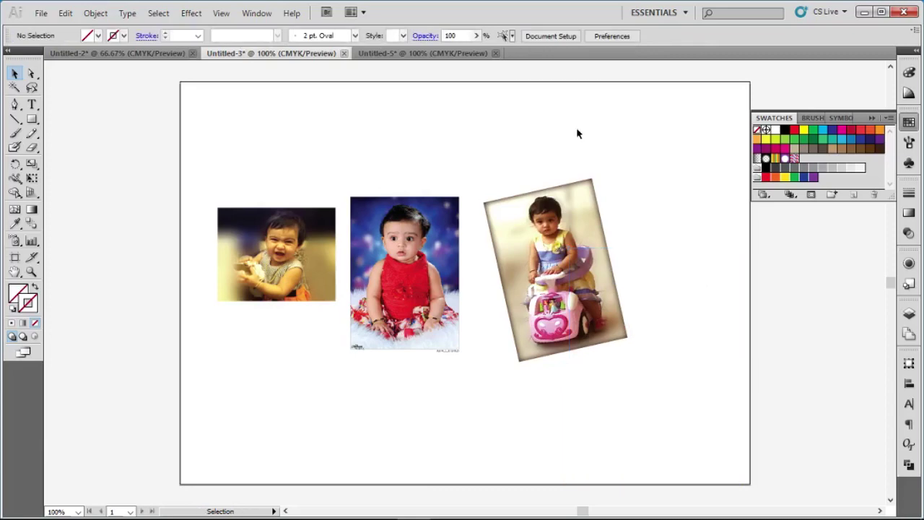
Paste the baby on the banner's right side and resize it by its corner
{"action": "left_click", "coordinate": [424, 53]}
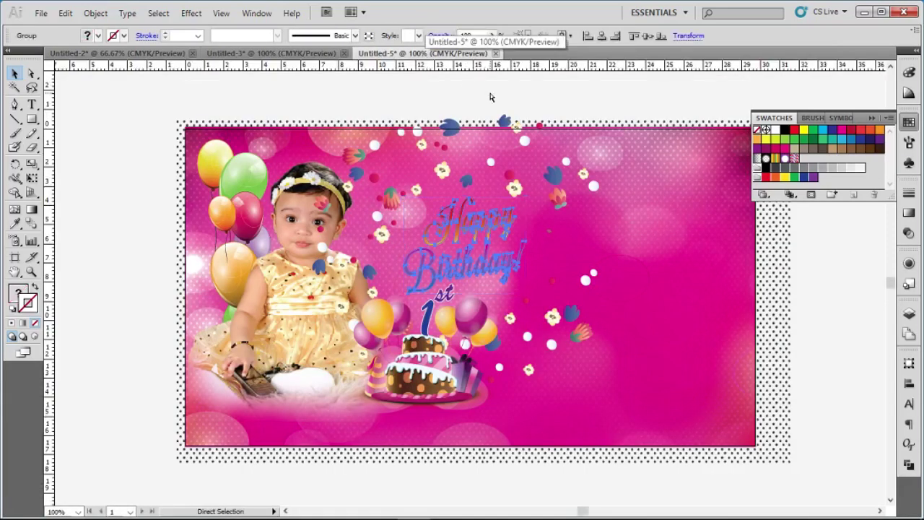
{"action": "key", "text": "ctrl+v"}
{"action": "left_click_drag", "start_coordinate": [472, 215], "coordinate": [698, 300]}
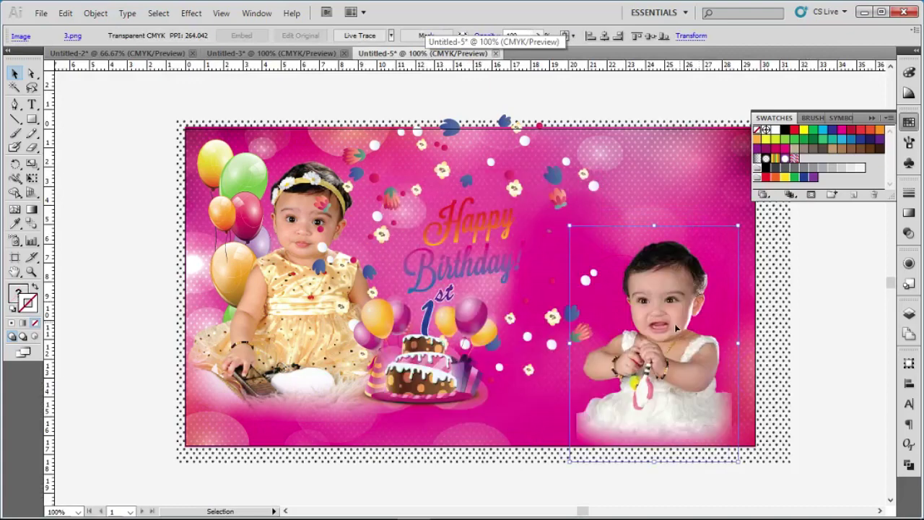
{"action": "left_click_drag", "start_coordinate": [671, 332], "coordinate": [697, 334]}
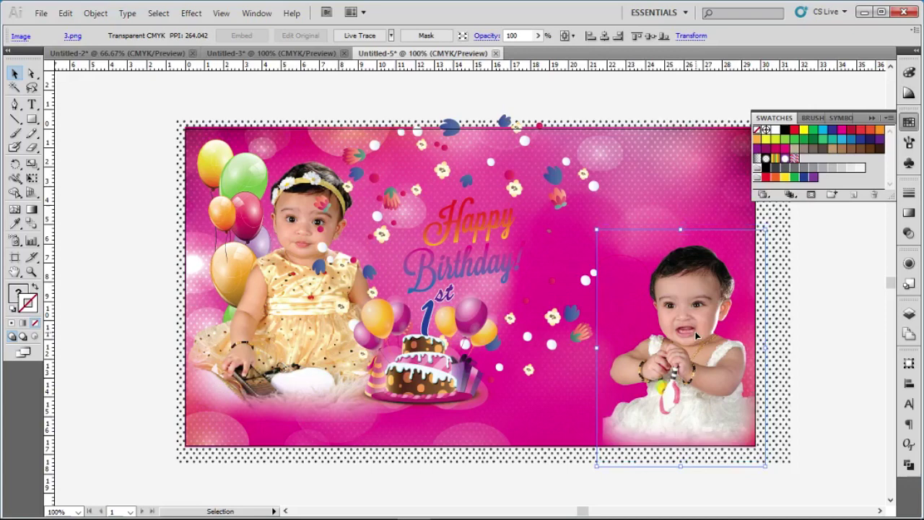
{"action": "left_click", "coordinate": [834, 356]}
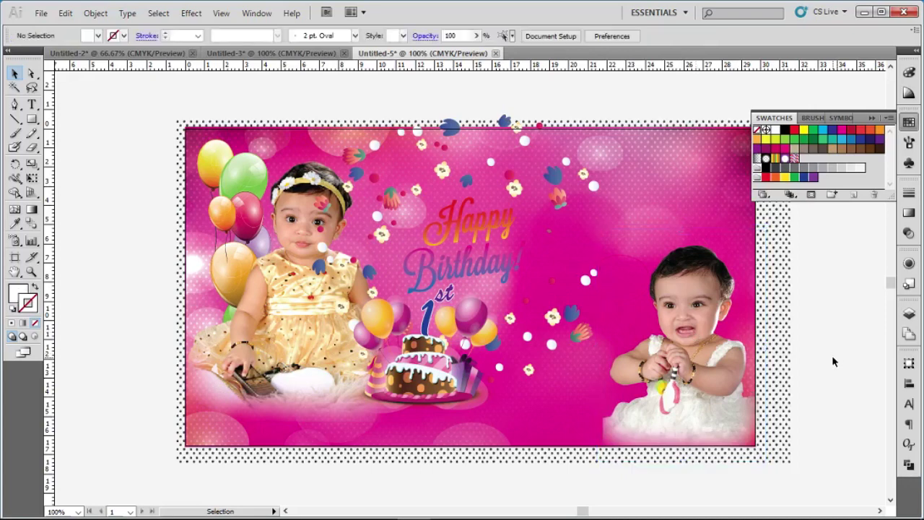
{"action": "left_click", "coordinate": [701, 285]}
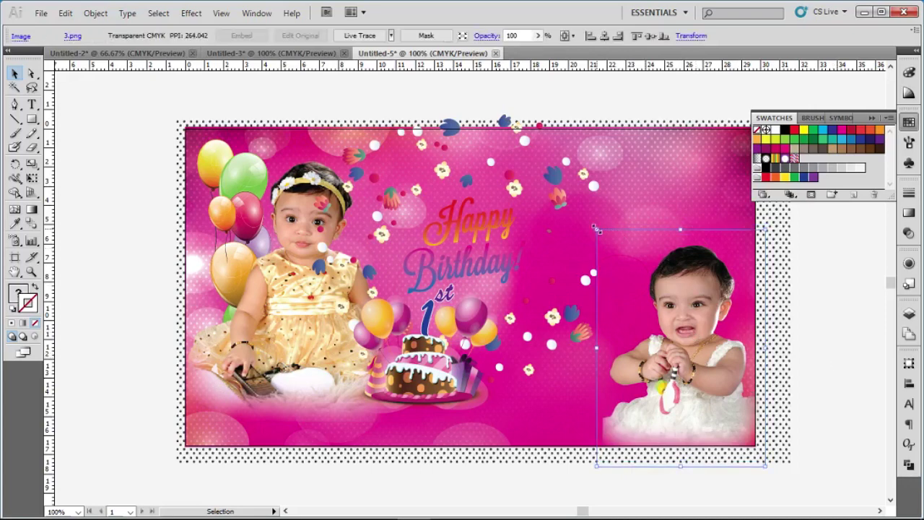
{"action": "left_click_drag", "start_coordinate": [596, 229], "coordinate": [578, 205]}
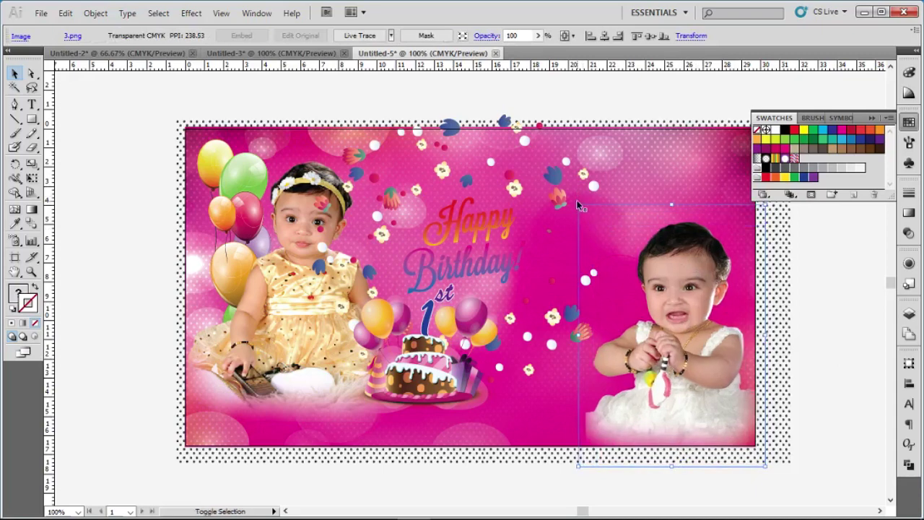
{"action": "left_click_drag", "start_coordinate": [577, 205], "coordinate": [593, 225]}
{"action": "left_click", "coordinate": [829, 303]}
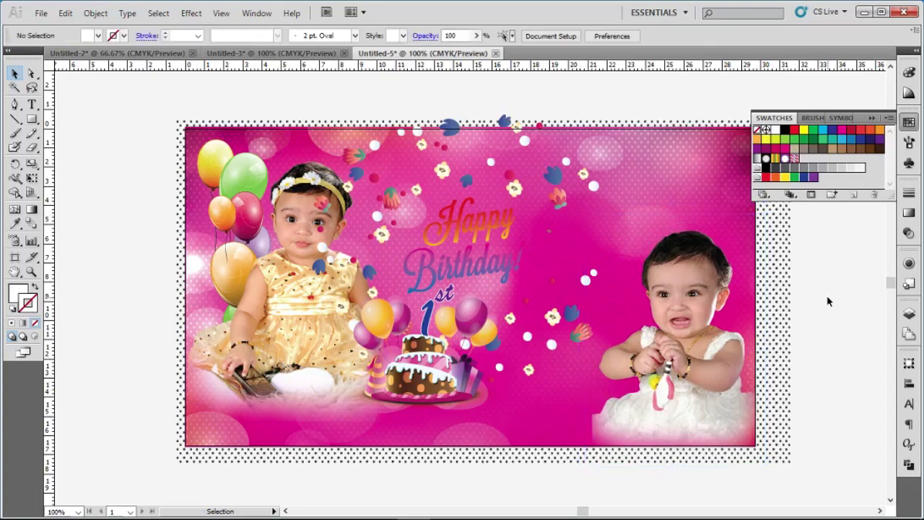
{"action": "left_click", "coordinate": [282, 55]}
Cut the three baby photos from the Untitled-3 document
{"action": "left_click", "coordinate": [517, 221]}
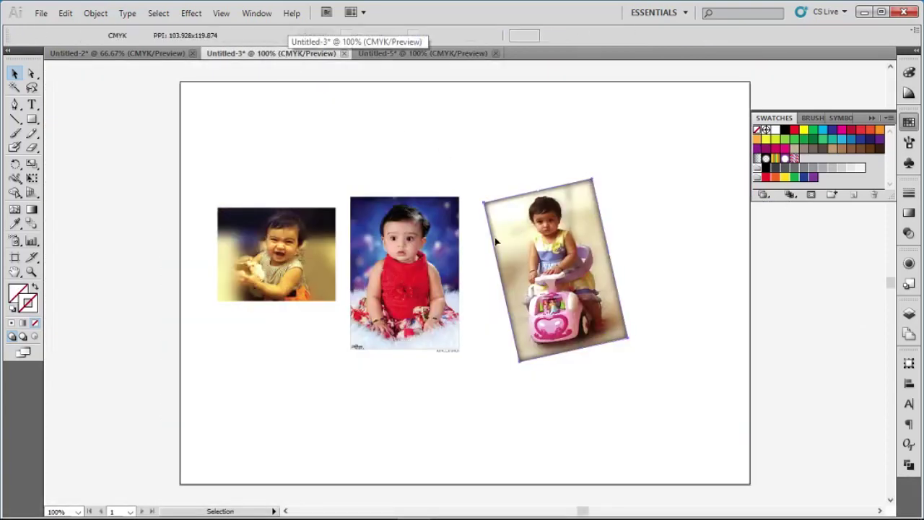
{"action": "left_click", "coordinate": [427, 242], "text": "shift"}
{"action": "left_click", "coordinate": [300, 257], "text": "shift"}
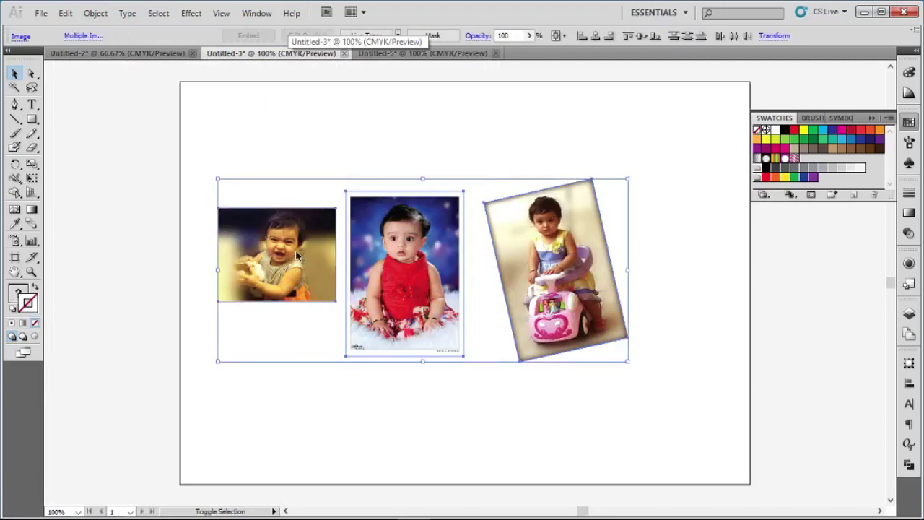
{"action": "key", "text": "ctrl+x"}
Paste the three photos into the Untitled-5 banner file, right of the artboard
{"action": "left_click", "coordinate": [426, 54]}
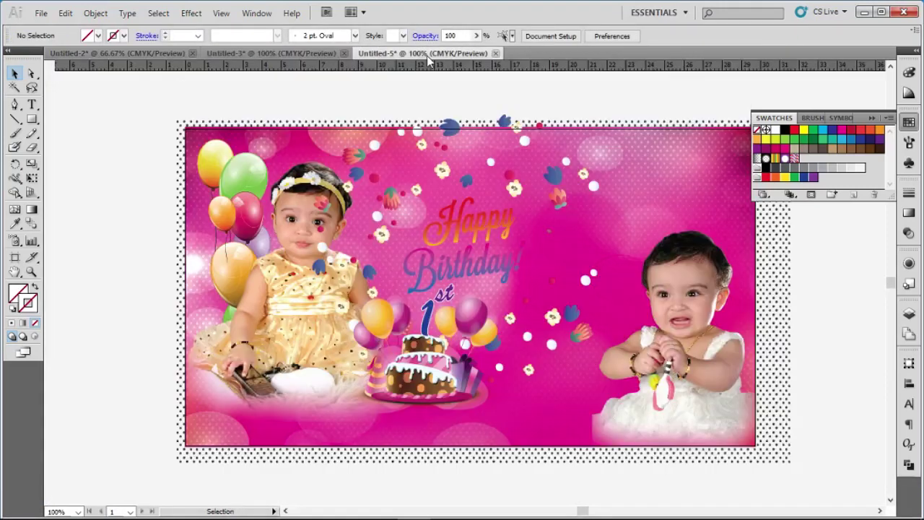
{"action": "key", "text": "ctrl+v"}
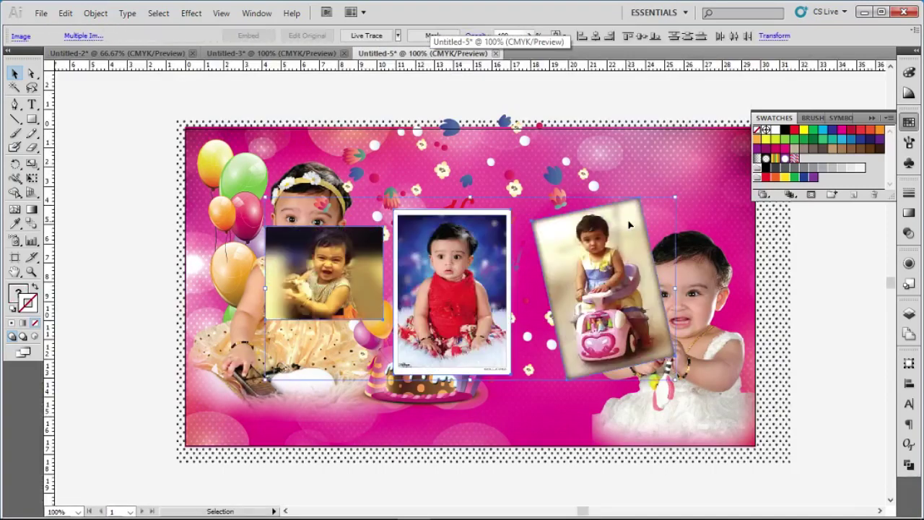
{"action": "mouse_move", "coordinate": [629, 223]}
{"action": "left_mouse_down"}
{"action": "mouse_move", "coordinate": [505, 239]}
{"action": "mouse_move", "coordinate": [253, 246]}
{"action": "left_mouse_up"}
{"action": "left_click_drag", "start_coordinate": [178, 295], "coordinate": [766, 290]}
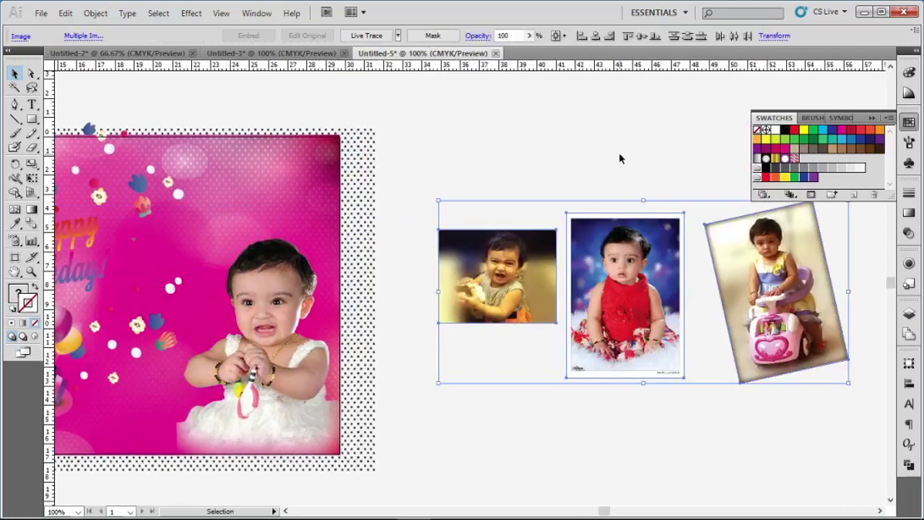
{"action": "left_click", "coordinate": [618, 152]}
{"action": "scroll", "coordinate": [520, 287], "scroll_direction": "up", "scroll_amount": 1}
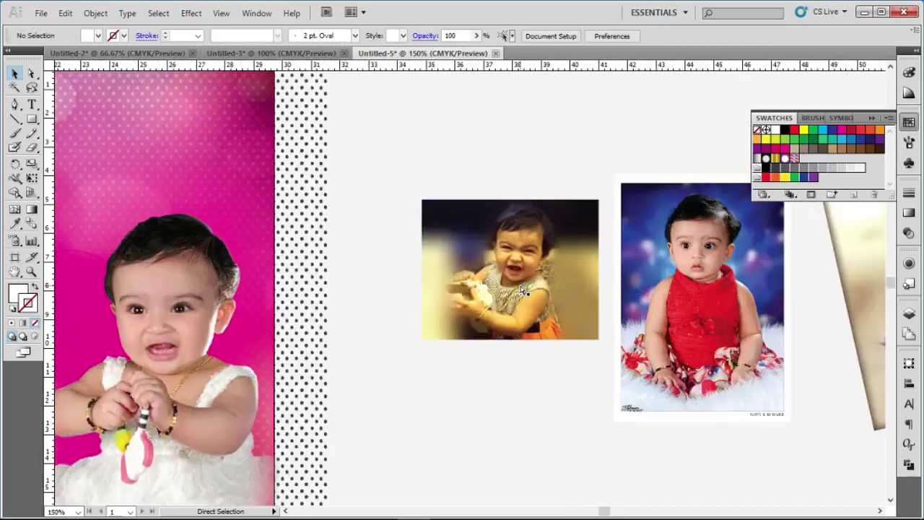
{"action": "scroll", "coordinate": [521, 286], "scroll_direction": "up", "scroll_amount": 1}
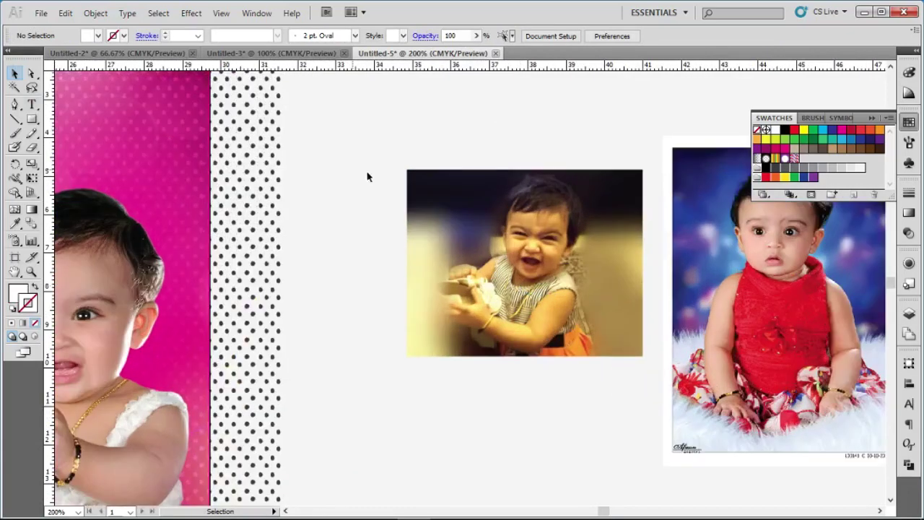
{"action": "left_click_drag", "start_coordinate": [568, 198], "coordinate": [300, 201]}
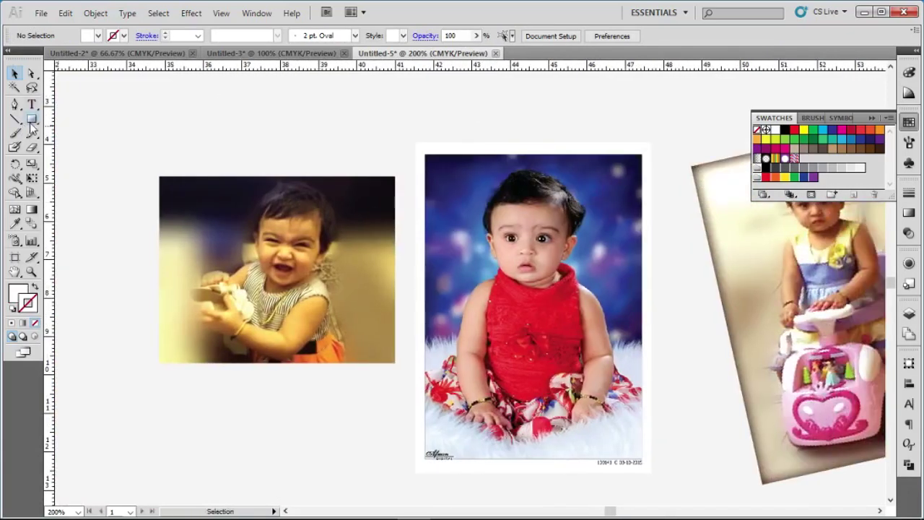
{"action": "left_click_drag", "start_coordinate": [32, 120], "coordinate": [75, 140]}
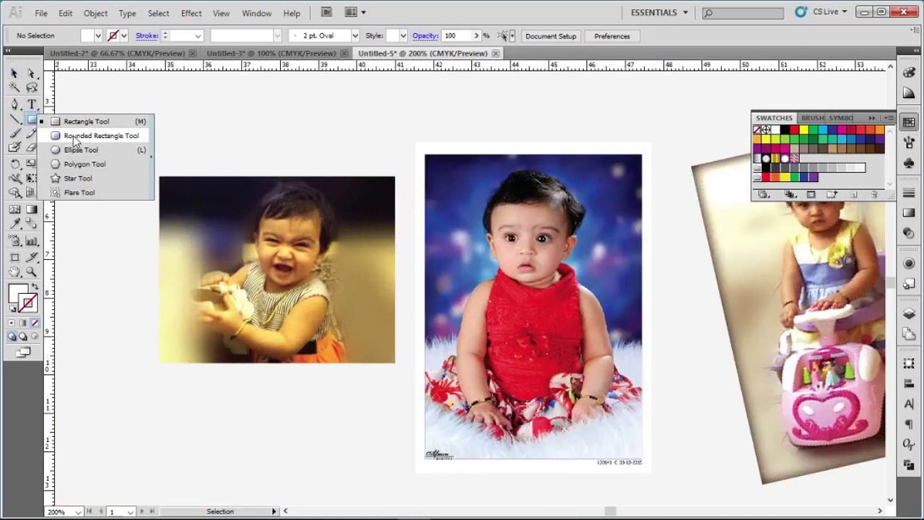
Draw a white rounded rectangle over the upper part of the left baby photo
{"action": "left_click", "coordinate": [74, 137]}
{"action": "left_click_drag", "start_coordinate": [165, 221], "coordinate": [364, 345]}
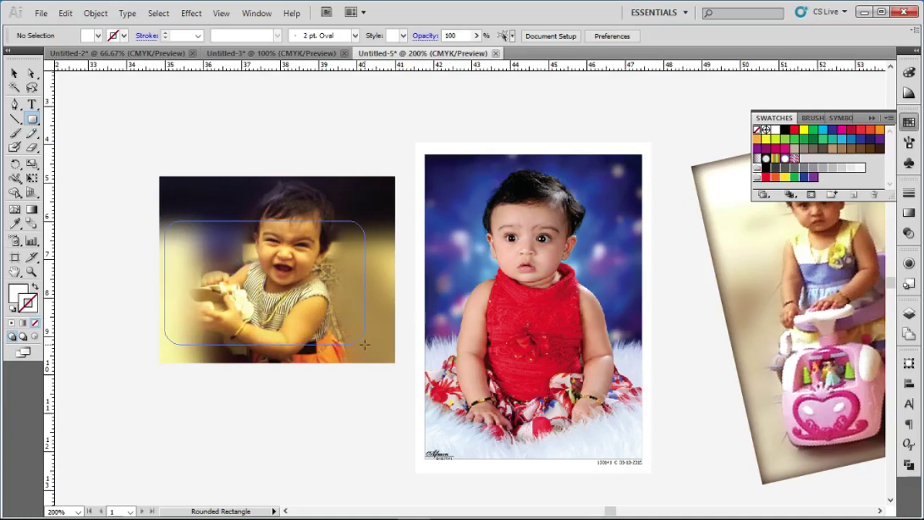
{"action": "left_click_drag", "start_coordinate": [365, 345], "coordinate": [365, 345]}
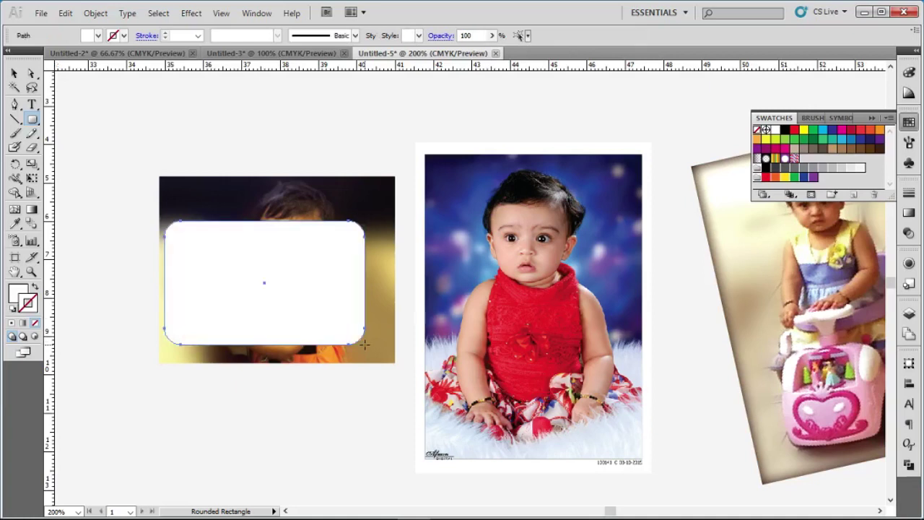
{"action": "left_click", "coordinate": [15, 73]}
{"action": "mouse_move", "coordinate": [332, 301]}
{"action": "left_mouse_down"}
{"action": "mouse_move", "coordinate": [350, 261]}
{"action": "mouse_move", "coordinate": [348, 268]}
{"action": "left_mouse_up"}
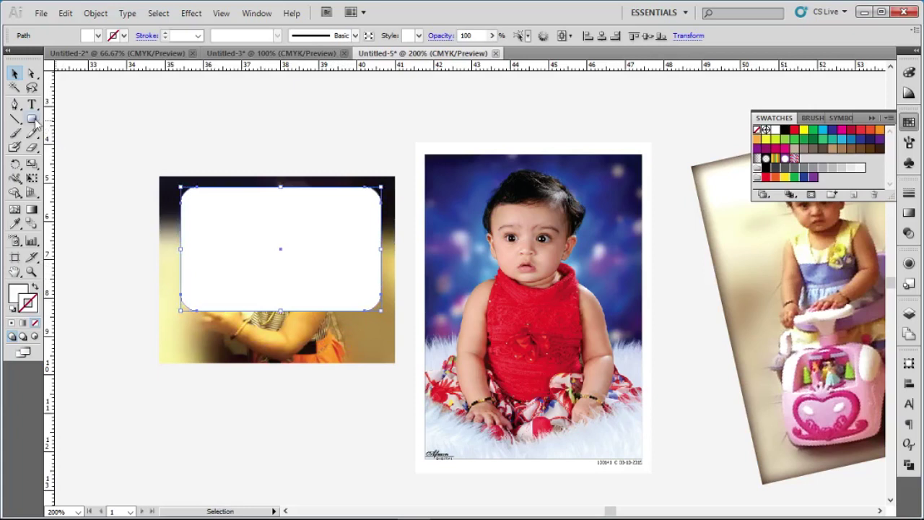
Redraw a rectangle from the rounded shape's corner and select it with the left photo
{"action": "left_click_drag", "start_coordinate": [33, 122], "coordinate": [79, 123]}
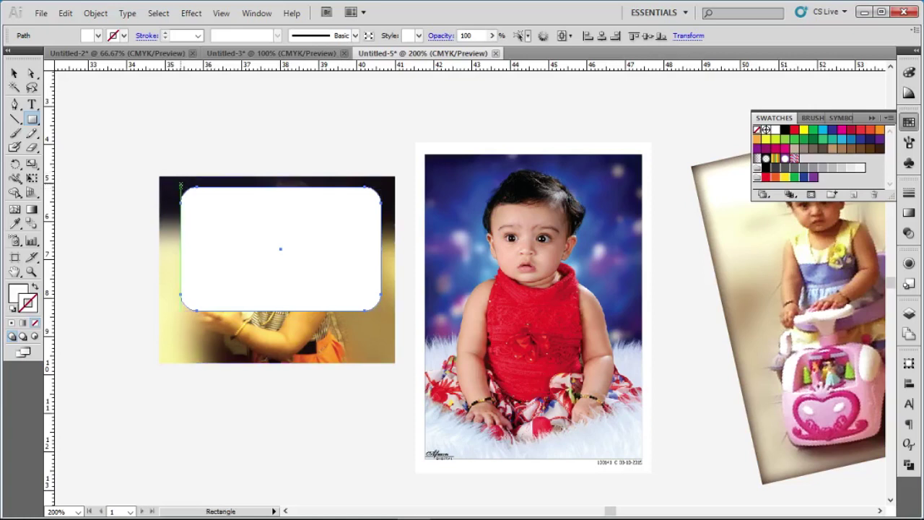
{"action": "left_click_drag", "start_coordinate": [181, 187], "coordinate": [281, 252]}
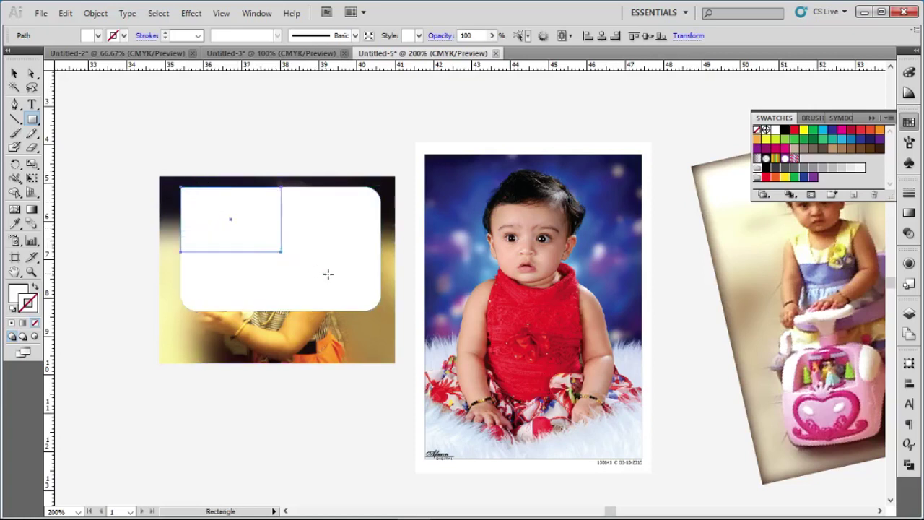
{"action": "key", "text": "ctrl+z"}
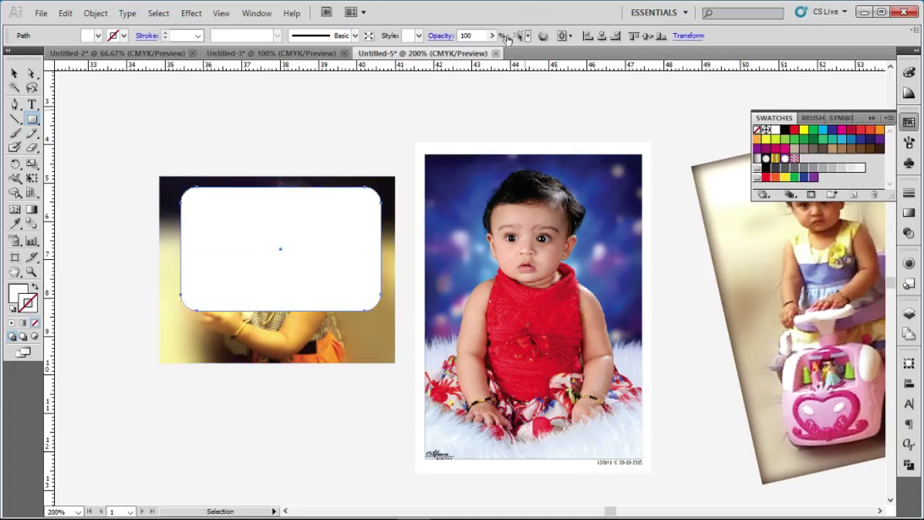
{"action": "mouse_move", "coordinate": [182, 187]}
{"action": "left_mouse_down"}
{"action": "mouse_move", "coordinate": [356, 306]}
{"action": "mouse_move", "coordinate": [381, 310]}
{"action": "left_mouse_up"}
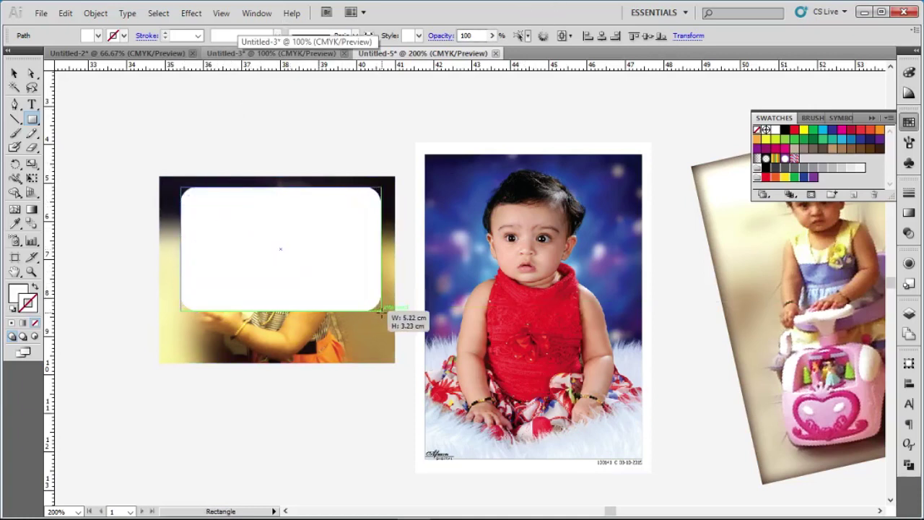
{"action": "key", "text": "v"}
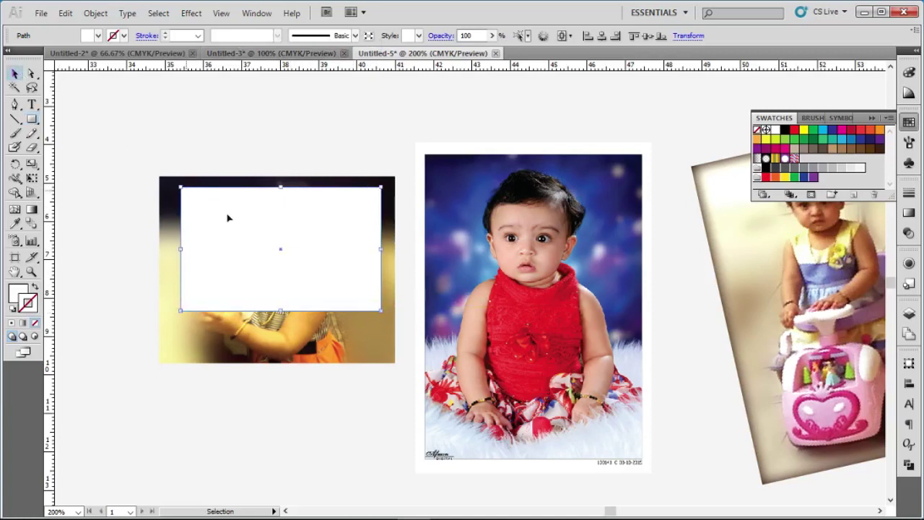
{"action": "left_click_drag", "start_coordinate": [346, 416], "coordinate": [215, 223]}
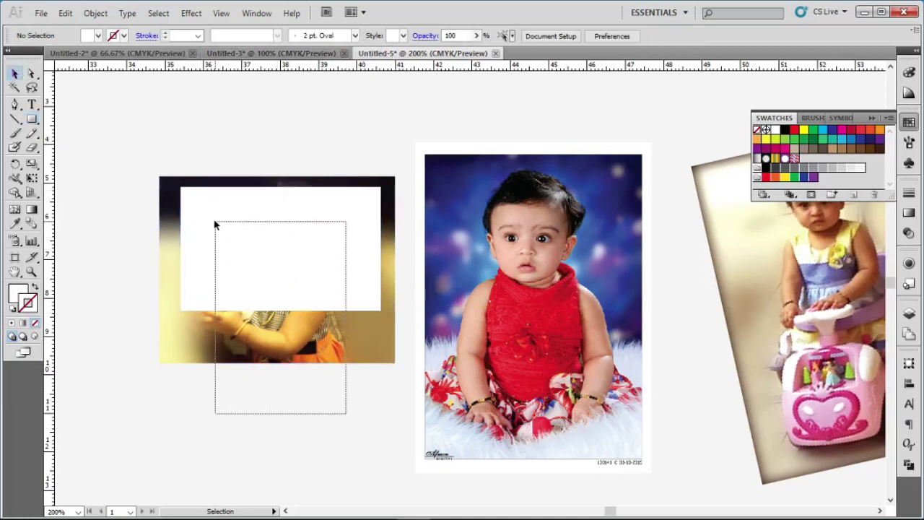
Move the white rounded rectangle above the photo, split it with Pathfinder Divide, and ungroup the pieces
{"action": "left_click", "coordinate": [340, 357], "text": "shift"}
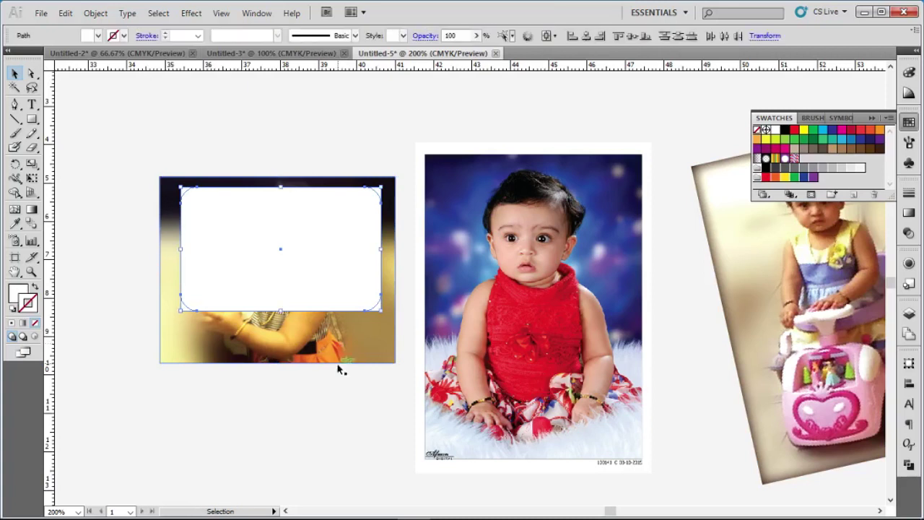
{"action": "scroll", "coordinate": [330, 351], "scroll_direction": "up", "scroll_amount": 2}
{"action": "left_click_drag", "start_coordinate": [332, 326], "coordinate": [326, 194]}
{"action": "scroll", "coordinate": [342, 226], "scroll_direction": "up", "scroll_amount": 2}
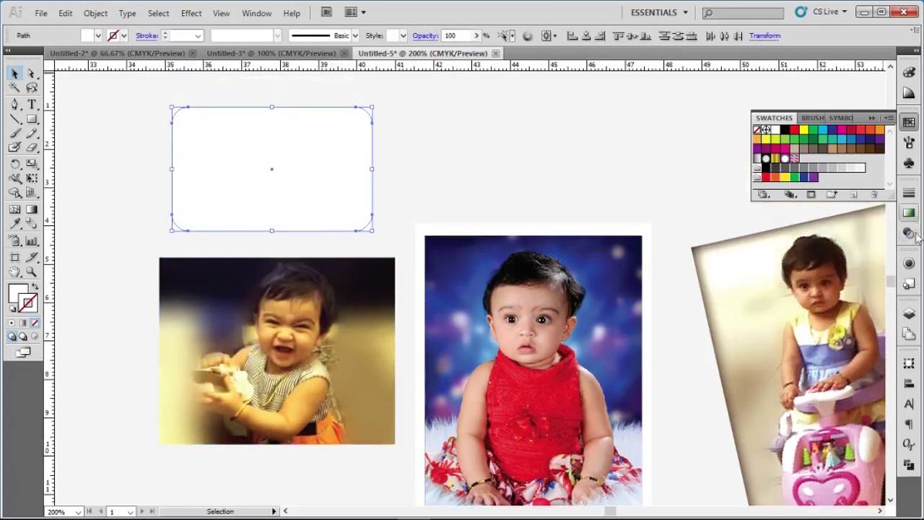
{"action": "left_click", "coordinate": [909, 466]}
{"action": "left_click", "coordinate": [767, 410]}
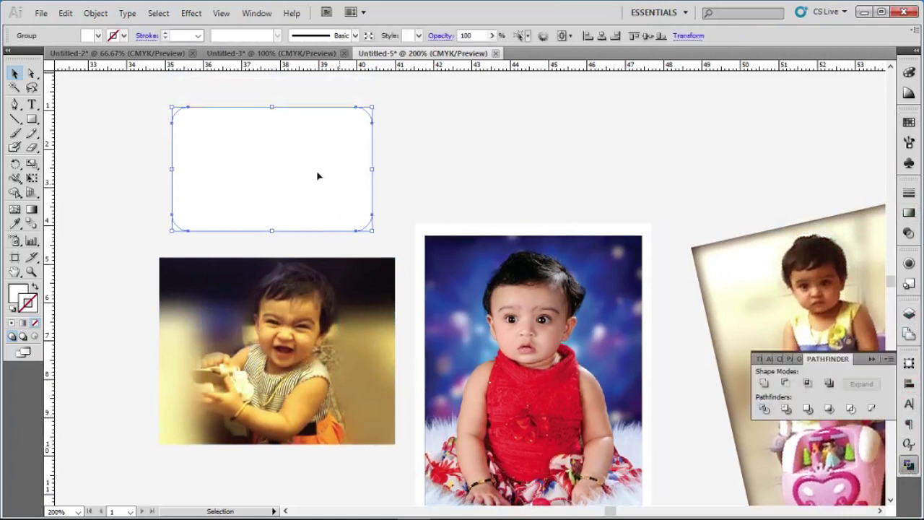
{"action": "right_click", "coordinate": [271, 137]}
{"action": "left_click", "coordinate": [314, 214]}
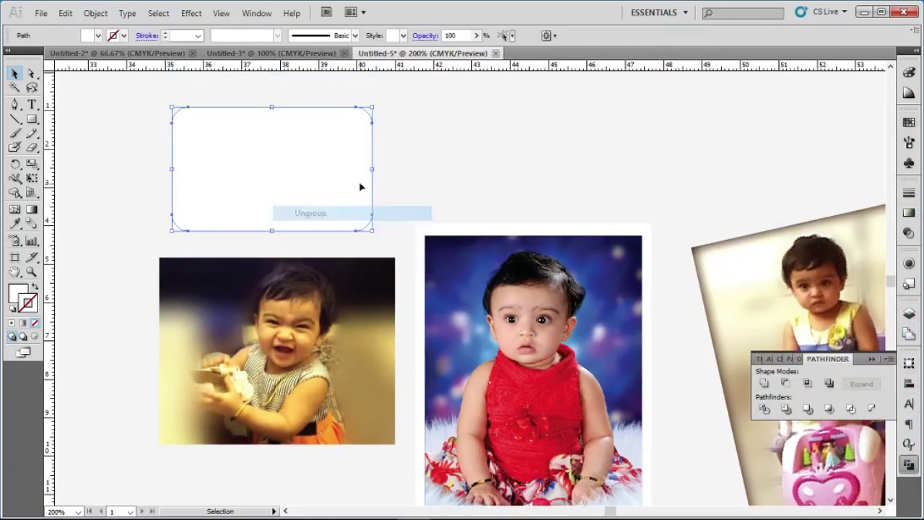
Delete the unwanted corner pieces and unite the remaining pieces into one shape
{"action": "left_click", "coordinate": [384, 123]}
{"action": "left_click", "coordinate": [370, 113]}
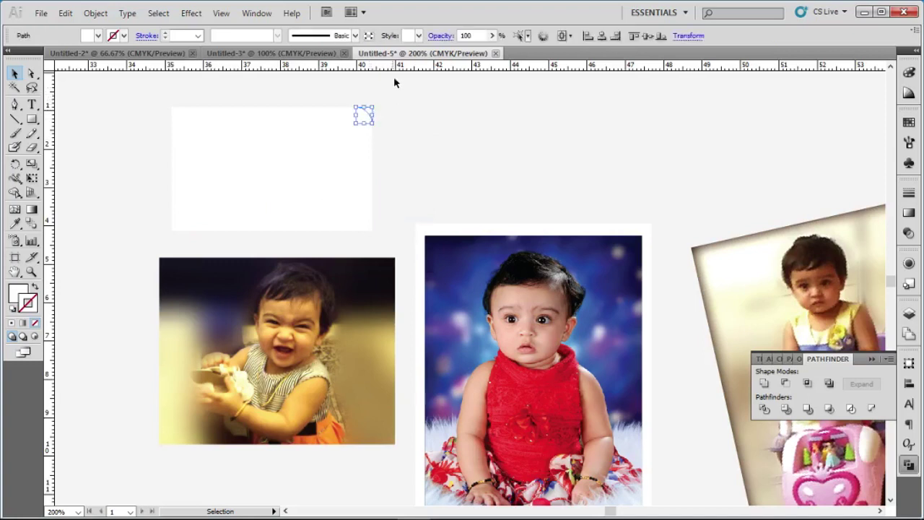
{"action": "key", "text": "Delete"}
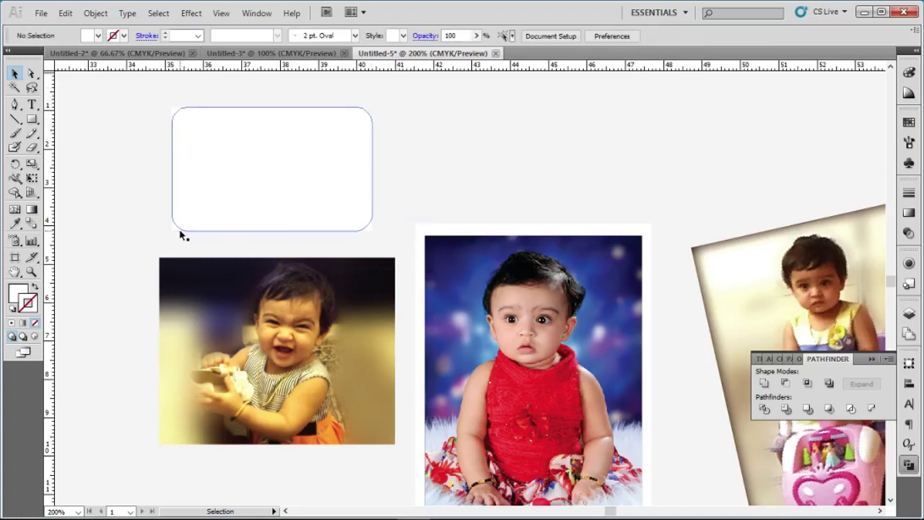
{"action": "left_click", "coordinate": [177, 229]}
{"action": "key", "text": "Delete"}
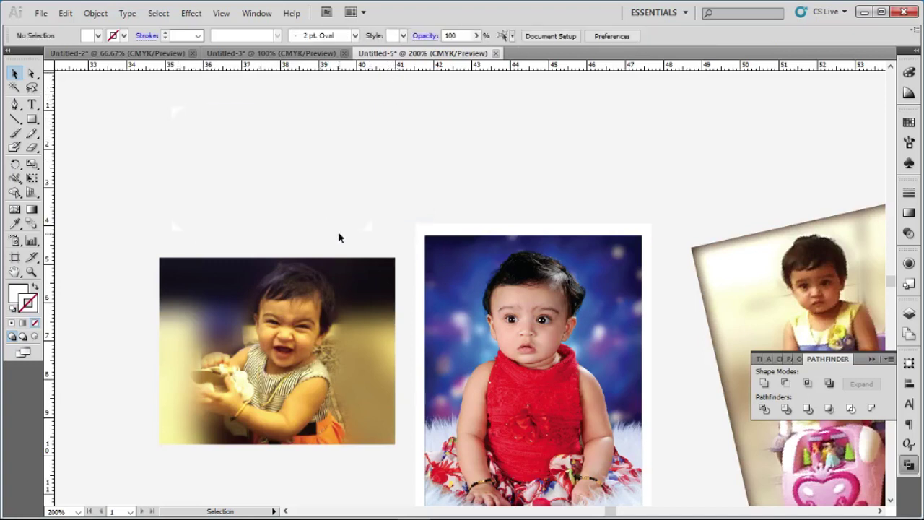
{"action": "key", "text": "ctrl+z"}
{"action": "left_click", "coordinate": [197, 235]}
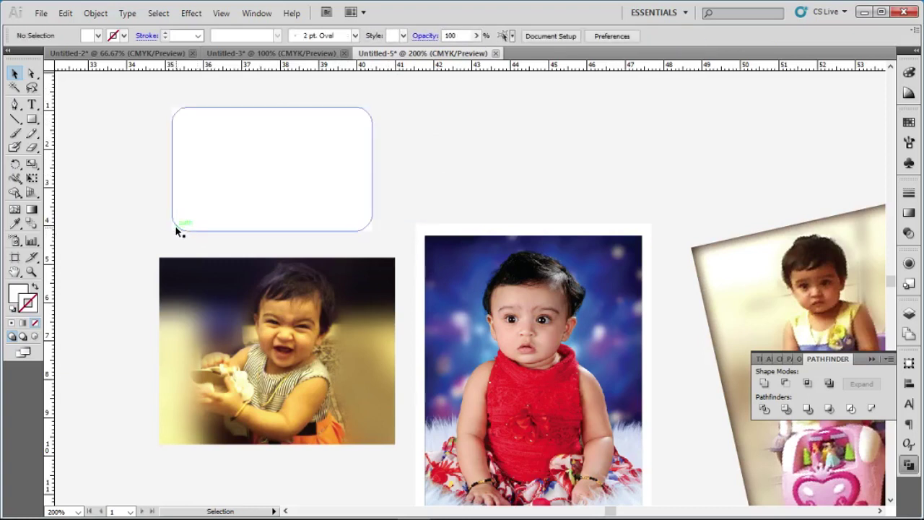
{"action": "left_click", "coordinate": [180, 231]}
{"action": "left_click_drag", "start_coordinate": [175, 230], "coordinate": [173, 226]}
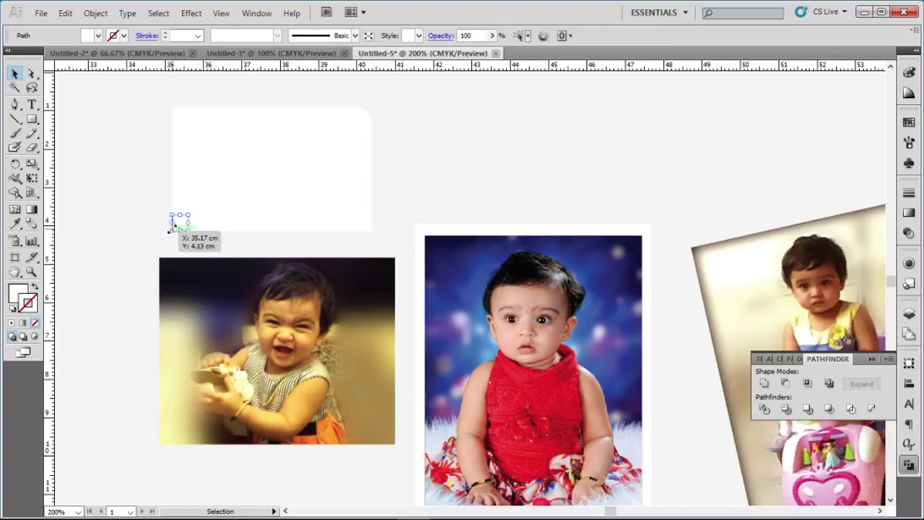
{"action": "left_click", "coordinate": [201, 222]}
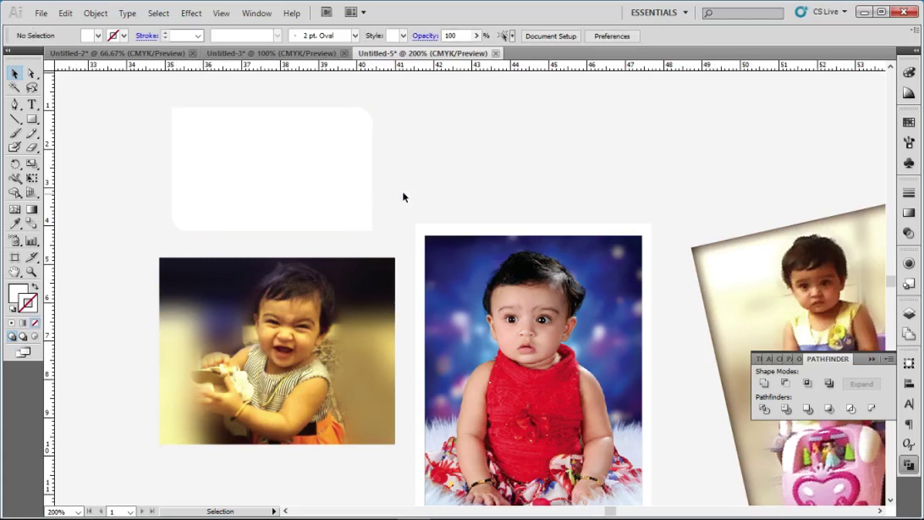
{"action": "left_click_drag", "start_coordinate": [142, 103], "coordinate": [381, 233]}
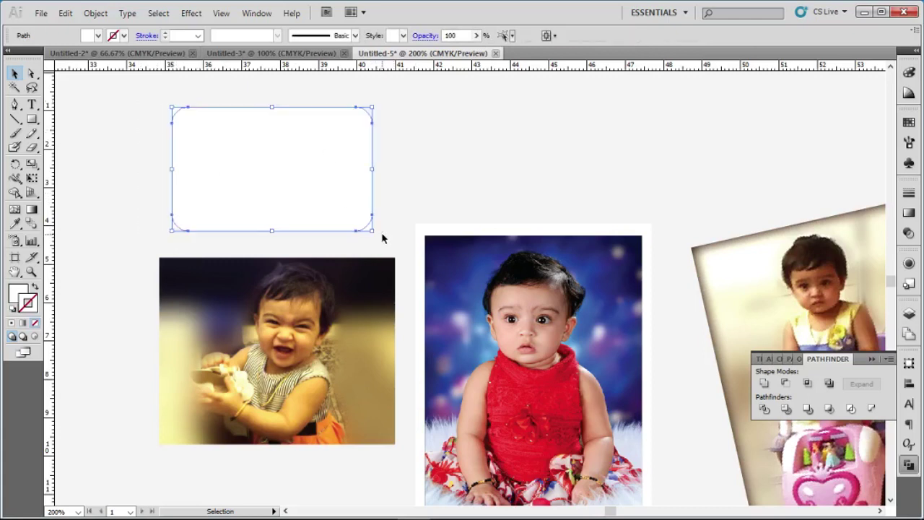
{"action": "left_click", "coordinate": [764, 384]}
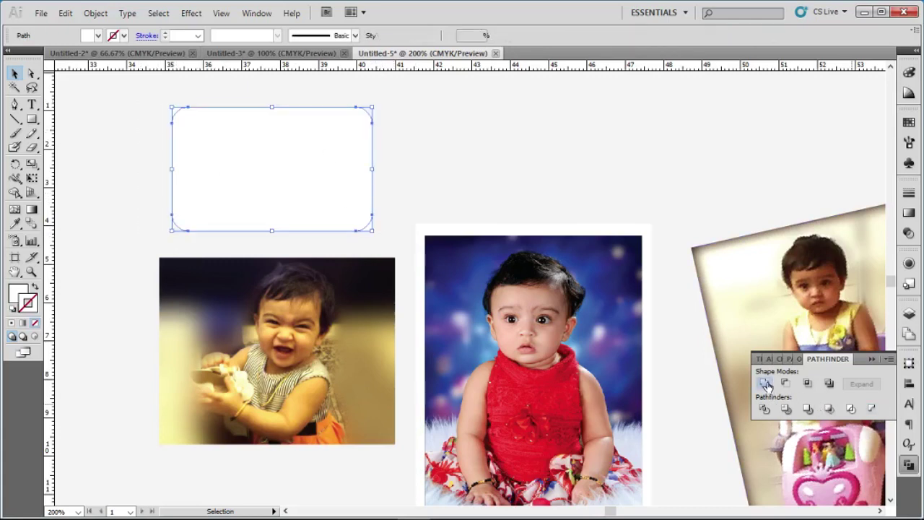
Give the shape a black stroke and no fill
{"action": "left_click", "coordinate": [909, 92]}
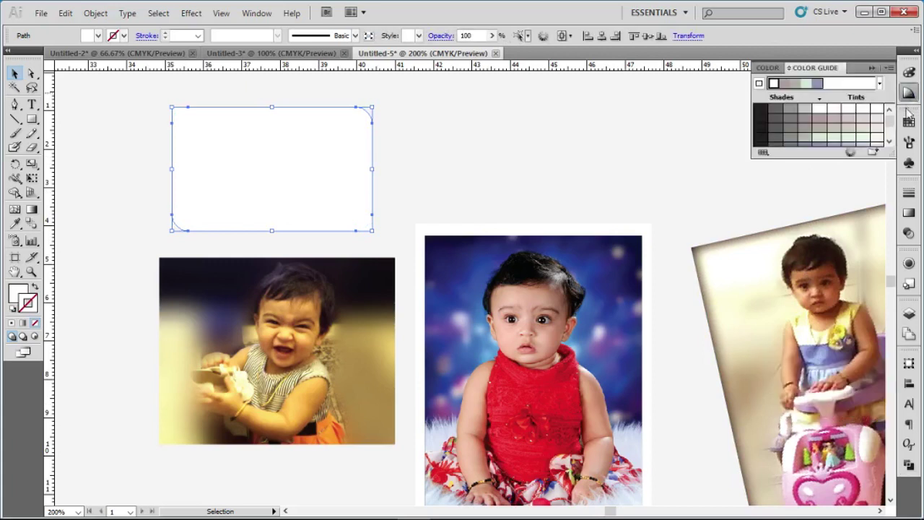
{"action": "left_click", "coordinate": [909, 72]}
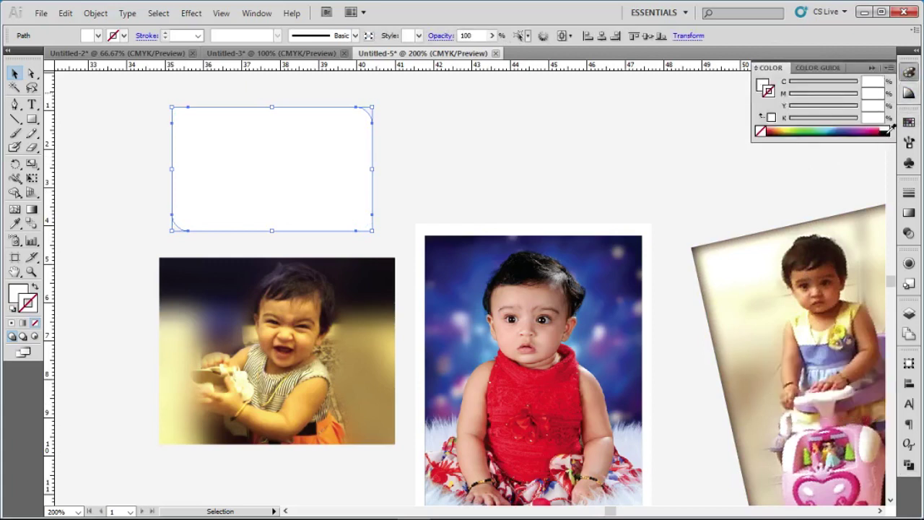
{"action": "left_click", "coordinate": [888, 130]}
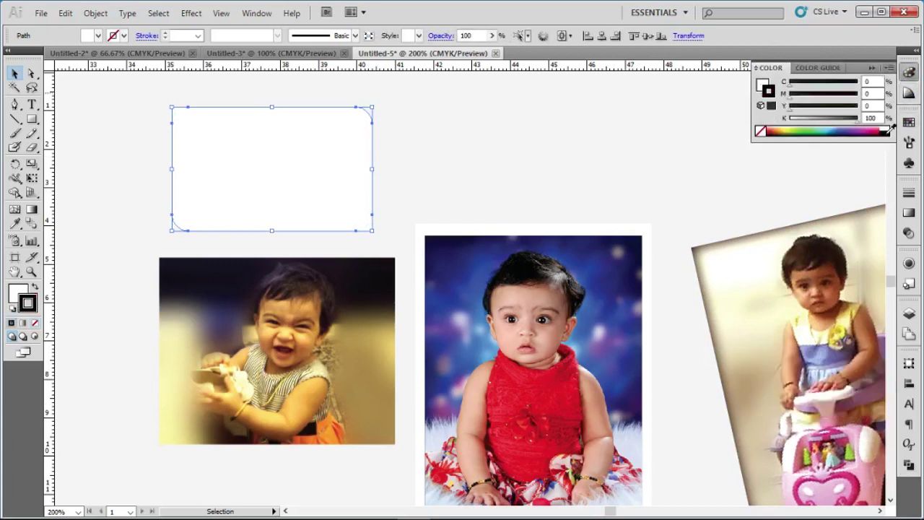
{"action": "left_click", "coordinate": [763, 84]}
{"action": "left_click", "coordinate": [761, 132]}
{"action": "left_click", "coordinate": [443, 170]}
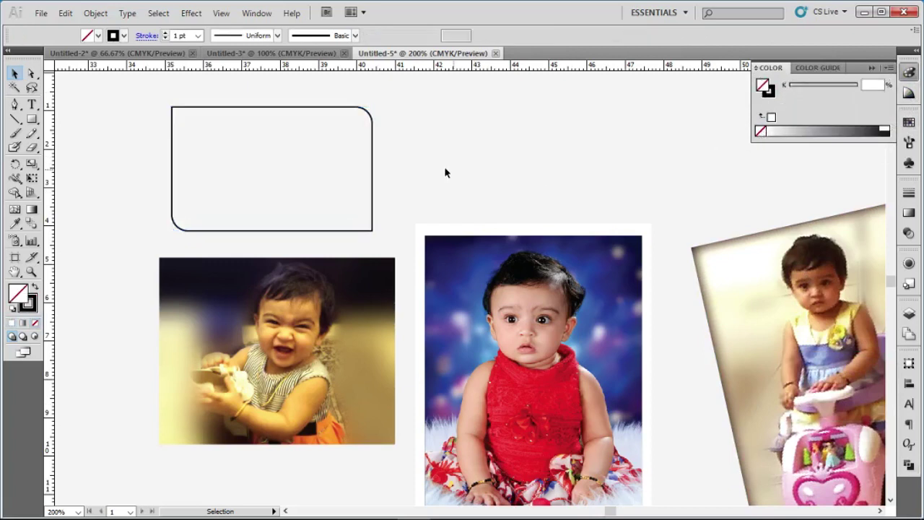
Place the outline over the left photo and copy it onto the middle and tilted right photos
{"action": "left_click_drag", "start_coordinate": [373, 170], "coordinate": [379, 299]}
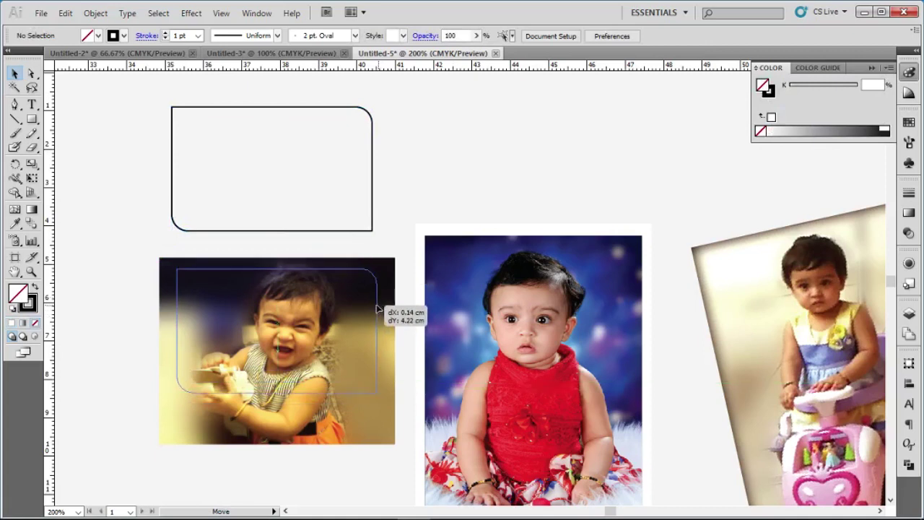
{"action": "left_click_drag", "start_coordinate": [379, 299], "coordinate": [374, 303]}
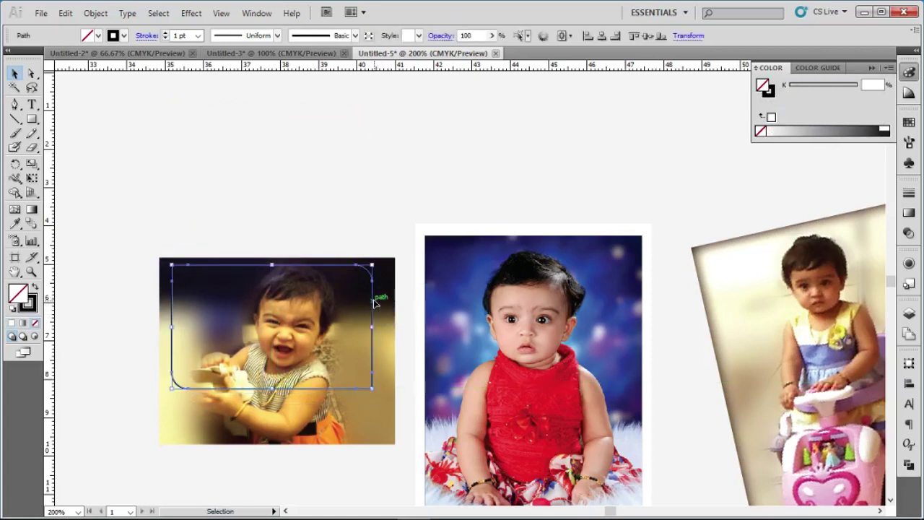
{"action": "left_click", "coordinate": [373, 206]}
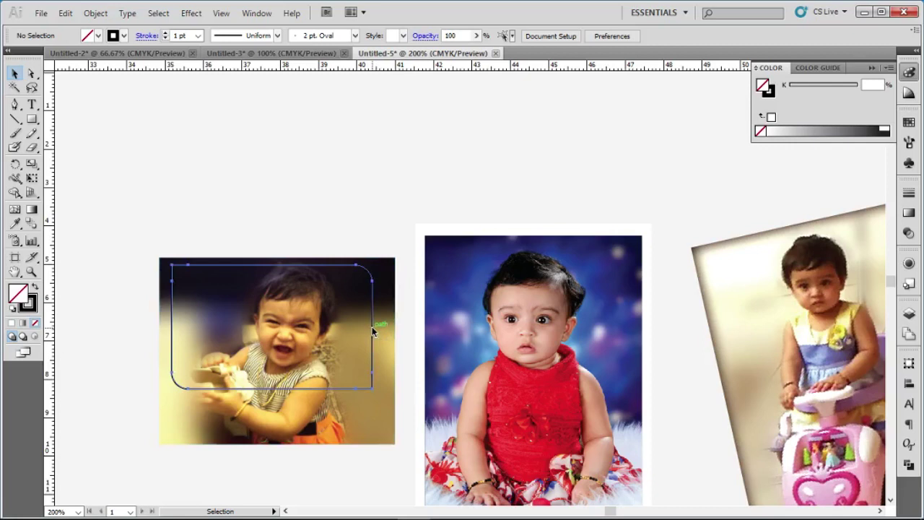
{"action": "left_click_drag", "start_coordinate": [371, 326], "coordinate": [628, 326]}
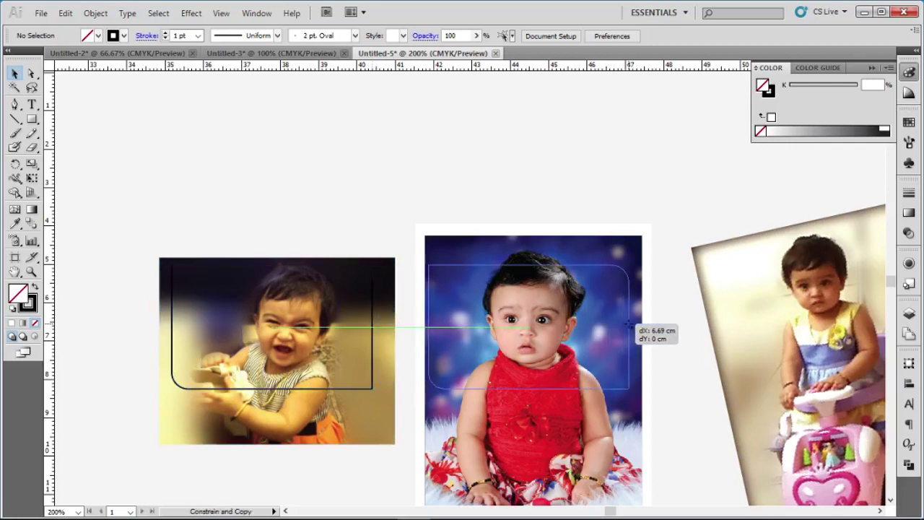
{"action": "left_click_drag", "start_coordinate": [627, 326], "coordinate": [631, 313]}
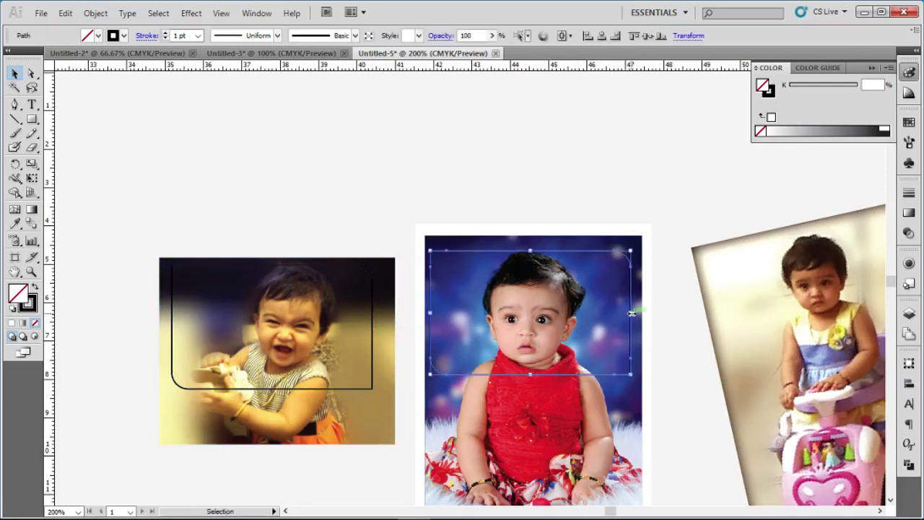
{"action": "left_click_drag", "start_coordinate": [743, 309], "coordinate": [553, 295]}
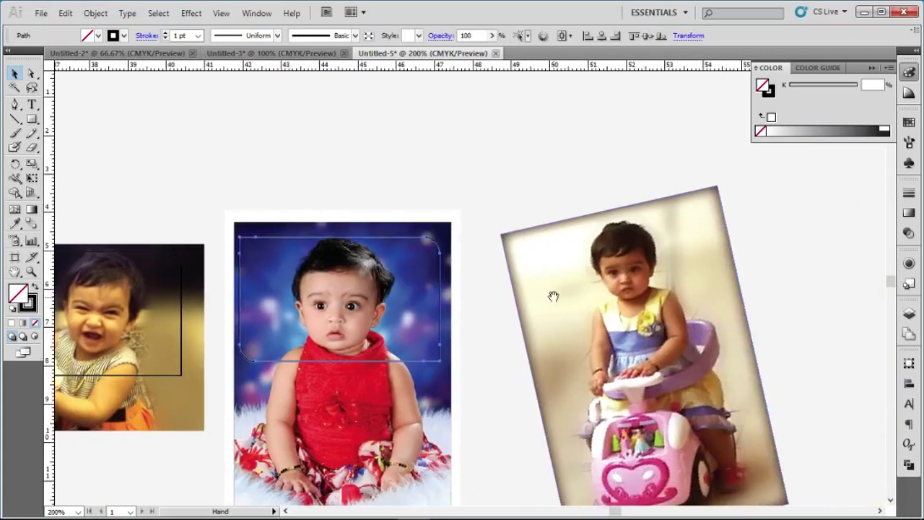
{"action": "mouse_move", "coordinate": [440, 288]}
{"action": "left_mouse_down"}
{"action": "mouse_move", "coordinate": [630, 289]}
{"action": "mouse_move", "coordinate": [725, 272]}
{"action": "left_mouse_up"}
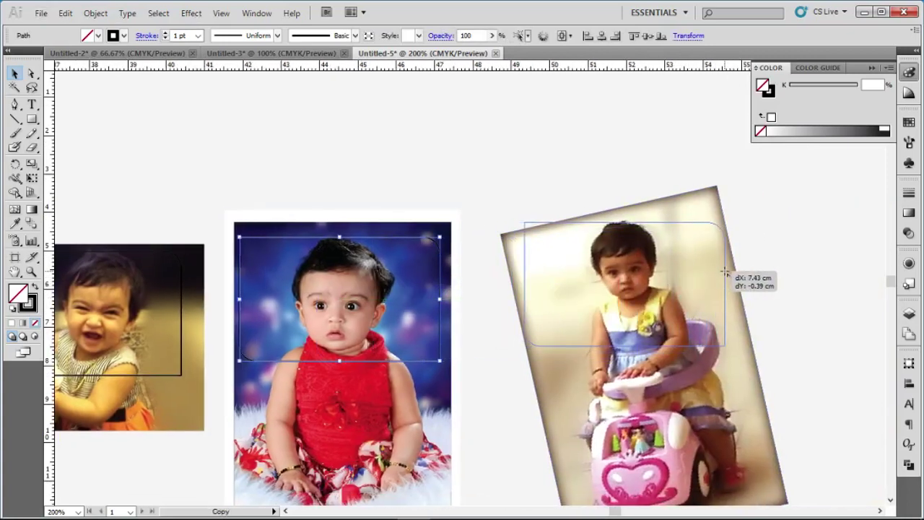
{"action": "mouse_move", "coordinate": [725, 272]}
{"action": "left_mouse_down"}
{"action": "mouse_move", "coordinate": [726, 281]}
{"action": "mouse_move", "coordinate": [722, 244]}
{"action": "left_mouse_up"}
{"action": "left_click", "coordinate": [791, 356]}
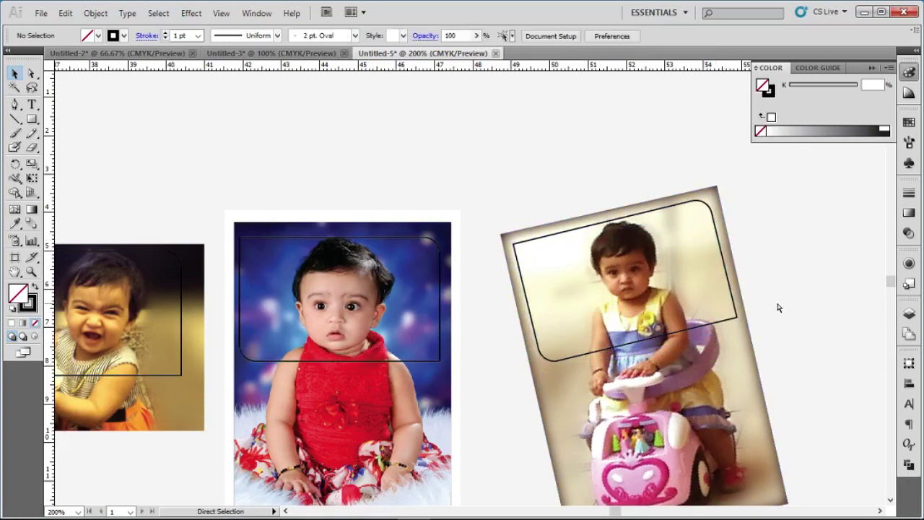
Clip the right, middle and left baby photos into their rounded frames
{"action": "key", "text": "ctrl+minus"}
{"action": "scroll", "coordinate": [682, 325], "scroll_direction": "left", "scroll_amount": 5}
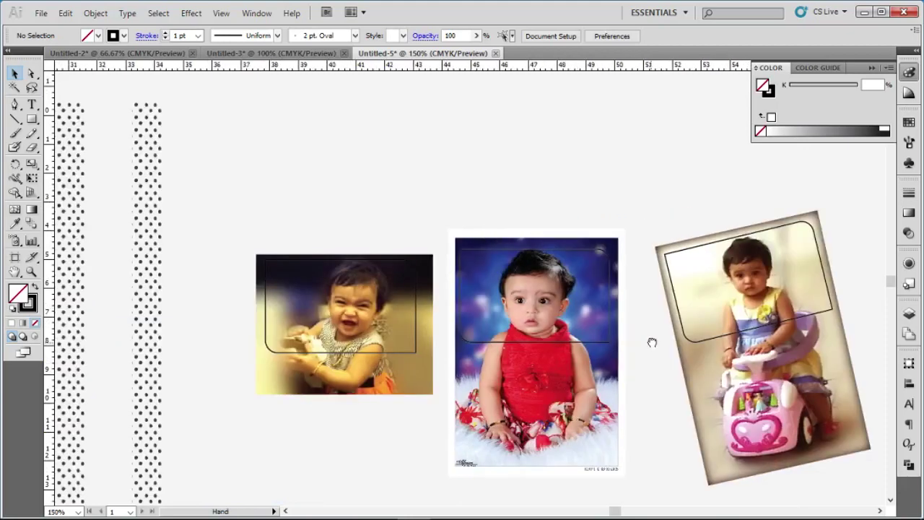
{"action": "right_click", "coordinate": [771, 318]}
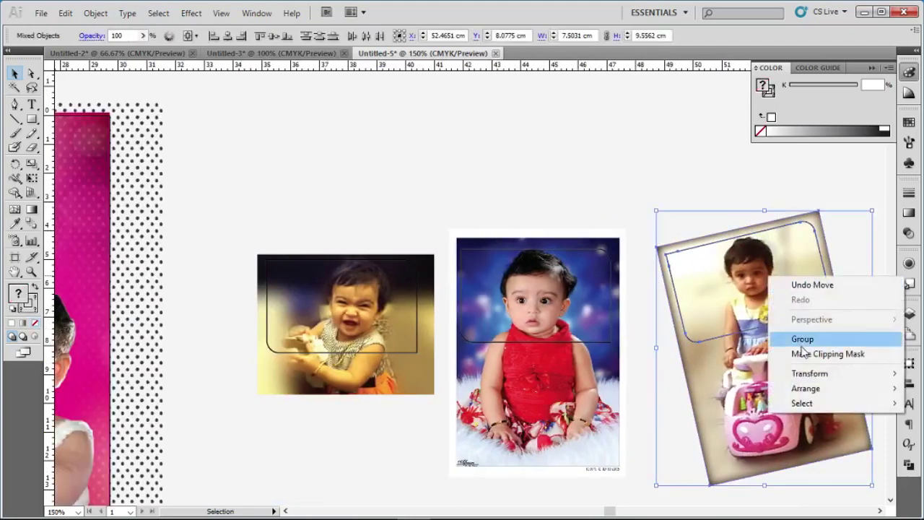
{"action": "left_click", "coordinate": [798, 353]}
{"action": "right_click", "coordinate": [600, 329]}
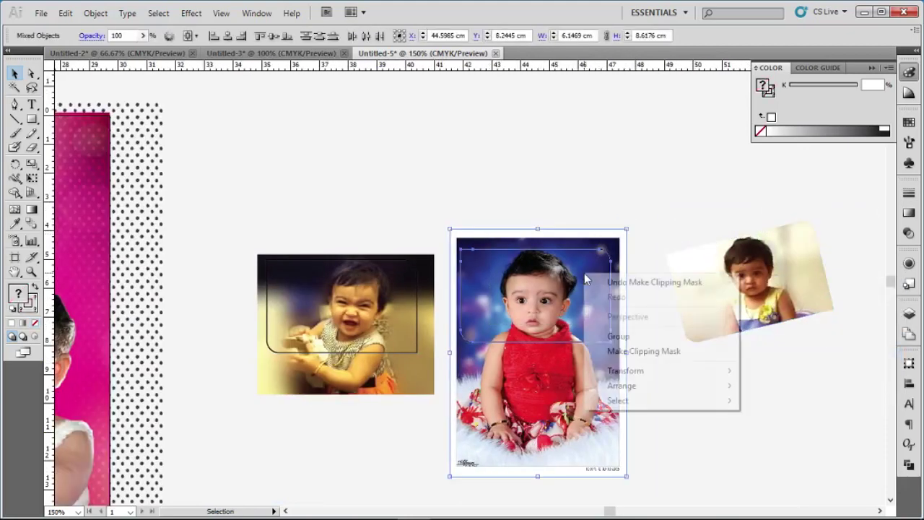
{"action": "left_click", "coordinate": [658, 351]}
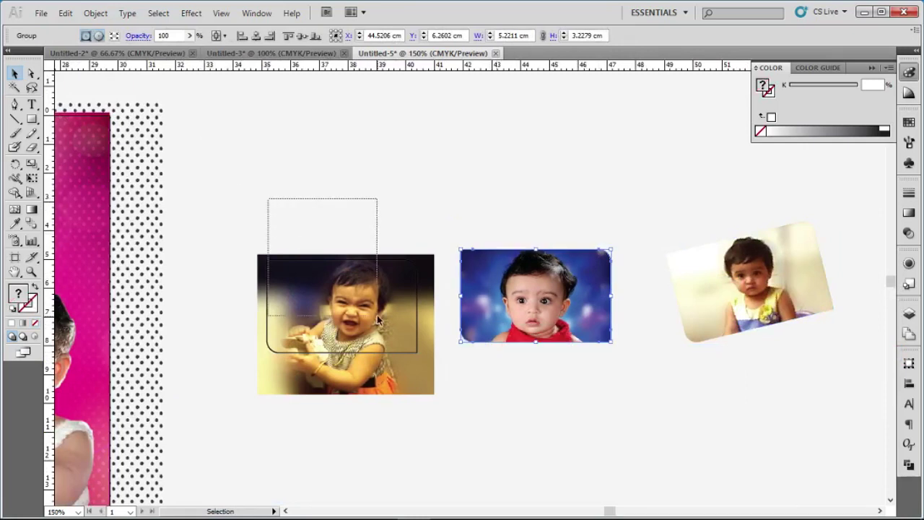
{"action": "left_click_drag", "start_coordinate": [379, 320], "coordinate": [379, 319]}
{"action": "right_click", "coordinate": [382, 292]}
{"action": "left_click", "coordinate": [416, 368]}
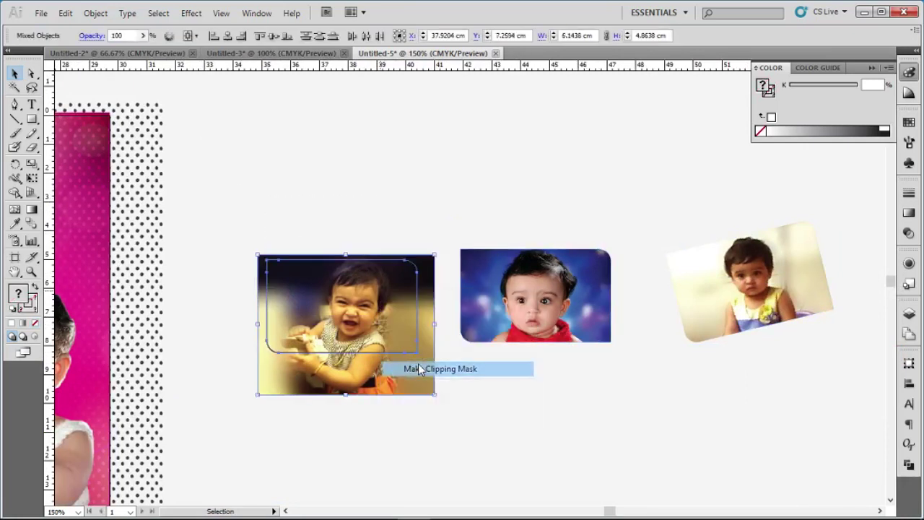
{"action": "left_click", "coordinate": [412, 195]}
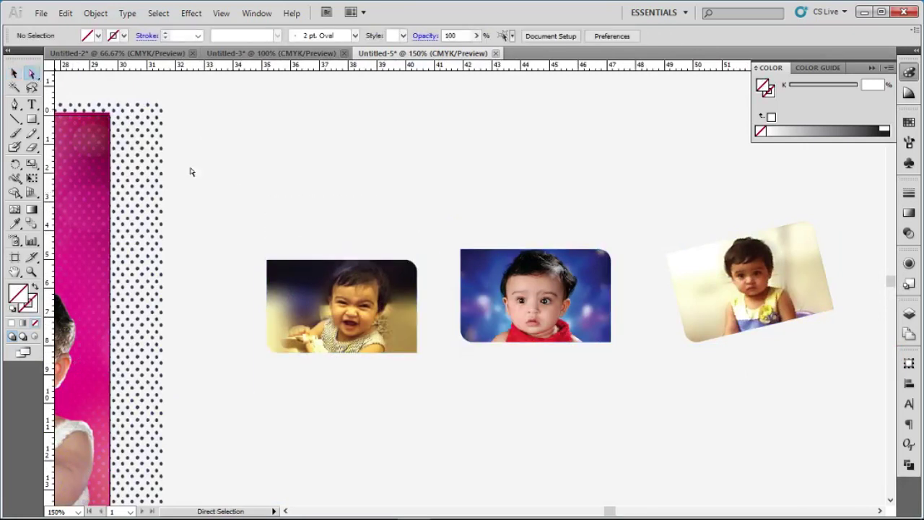
Nudge the laughing baby's picture down and left inside its frame
{"action": "left_click", "coordinate": [374, 309]}
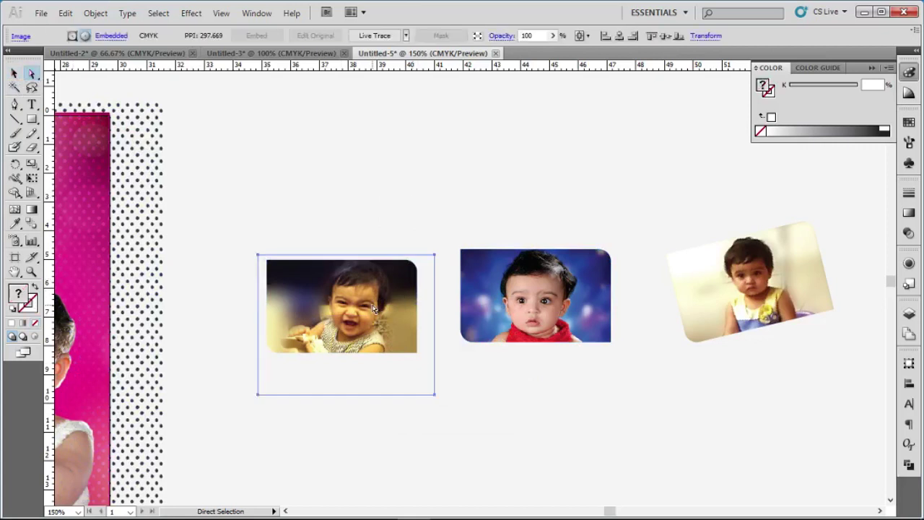
{"action": "key", "text": "Down"}
{"action": "key", "text": "Down"}
{"action": "key", "text": "Down"}
{"action": "key", "text": "Left"}
{"action": "left_click", "coordinate": [548, 289]}
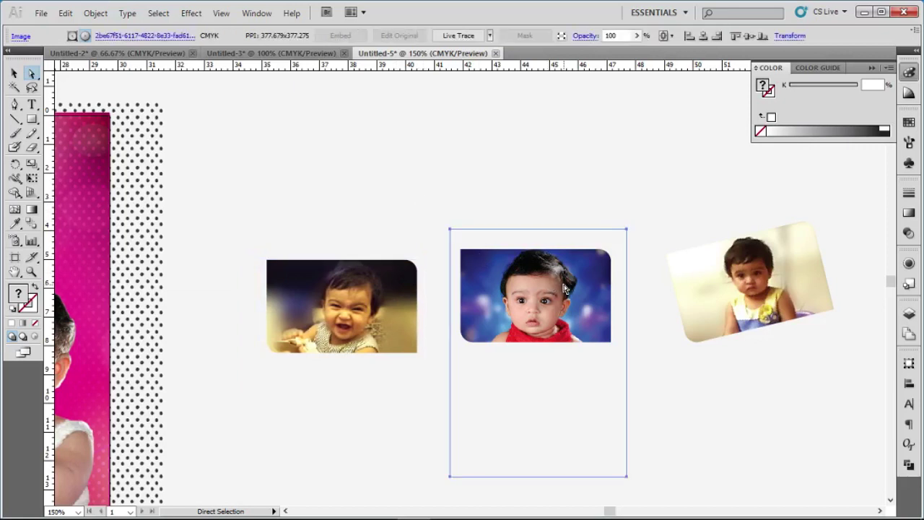
{"action": "left_click", "coordinate": [751, 285]}
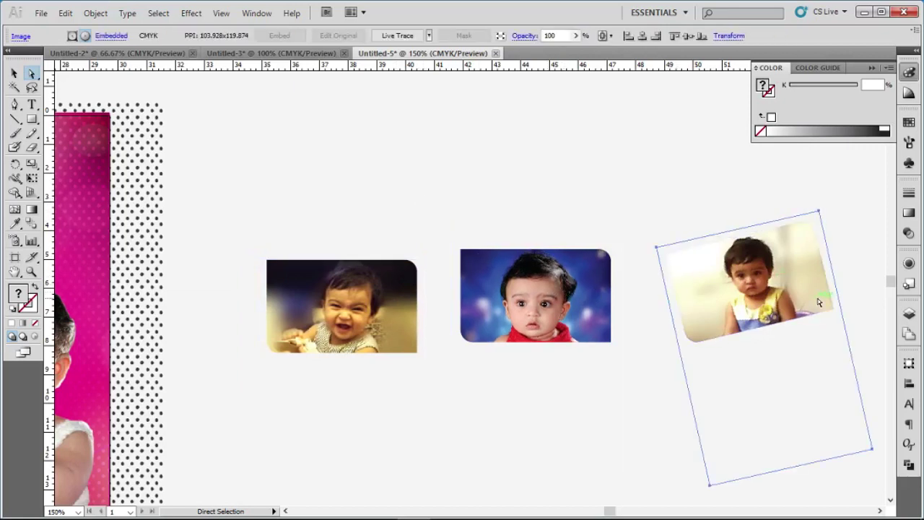
{"action": "left_click", "coordinate": [628, 188]}
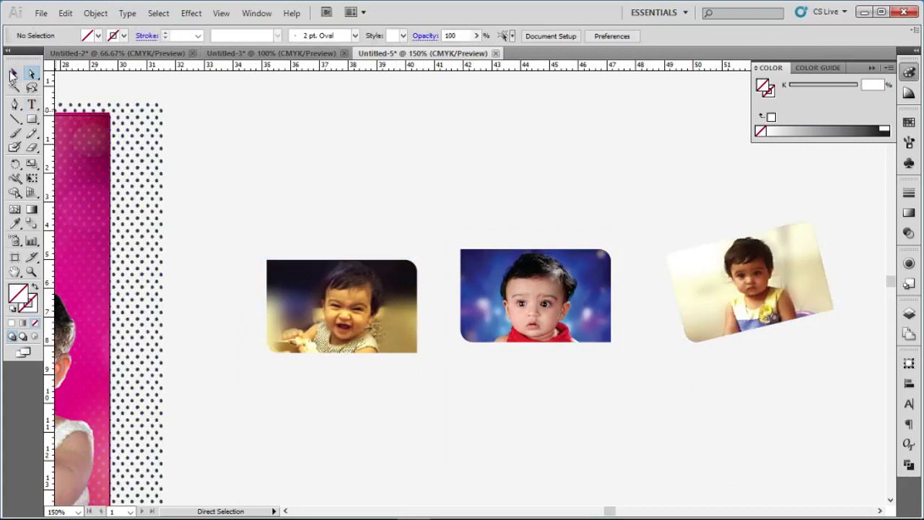
Drag the laughing baby and blue-background thumbnails to the artwork's top, and bring the tilted photo closer
{"action": "key", "text": "ctrl+minus"}
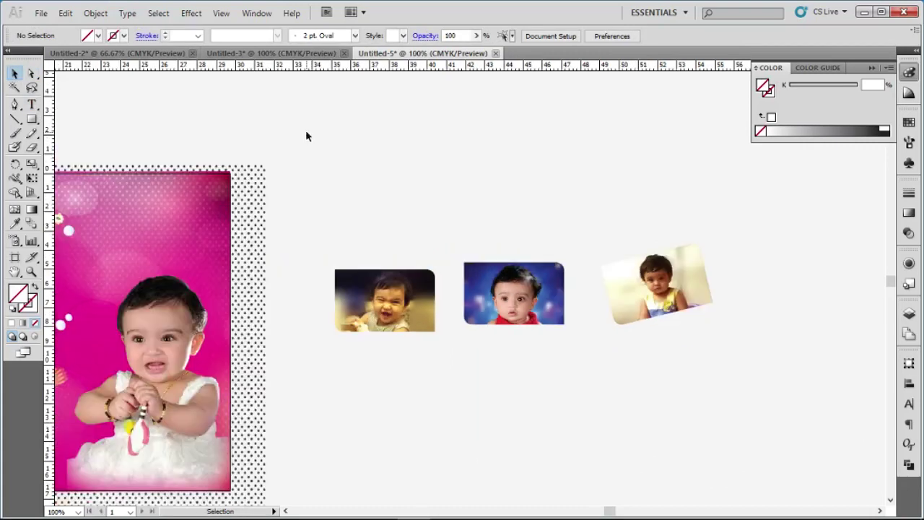
{"action": "mouse_move", "coordinate": [335, 258]}
{"action": "left_mouse_down"}
{"action": "mouse_move", "coordinate": [603, 320]}
{"action": "mouse_move", "coordinate": [615, 340]}
{"action": "left_mouse_up"}
{"action": "left_click_drag", "start_coordinate": [760, 235], "coordinate": [481, 164]}
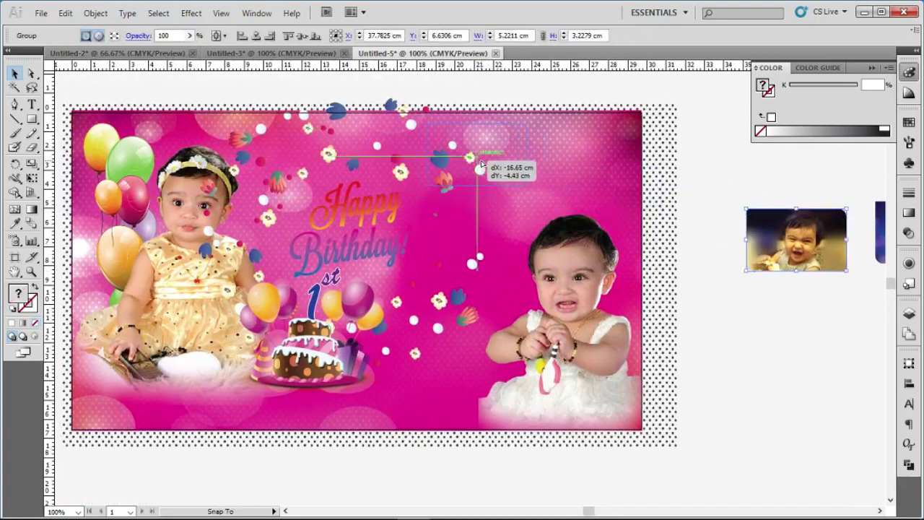
{"action": "left_click_drag", "start_coordinate": [675, 203], "coordinate": [550, 213]}
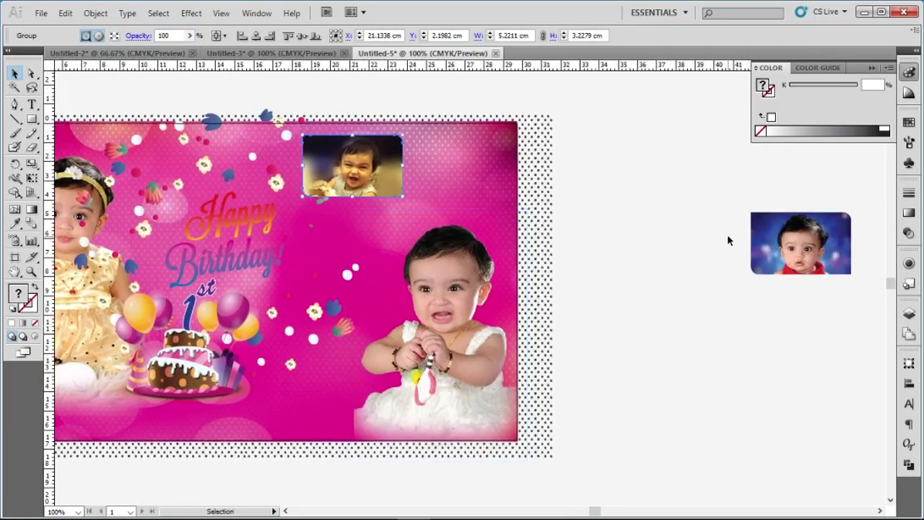
{"action": "left_click_drag", "start_coordinate": [790, 248], "coordinate": [468, 171]}
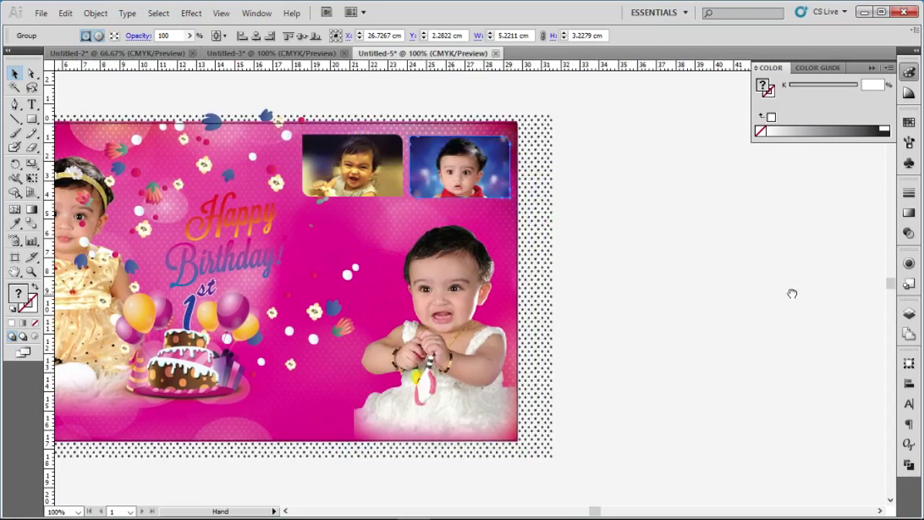
{"action": "left_click_drag", "start_coordinate": [792, 293], "coordinate": [668, 293]}
{"action": "left_click_drag", "start_coordinate": [801, 245], "coordinate": [543, 235]}
{"action": "mouse_move", "coordinate": [372, 229]}
{"action": "left_mouse_down"}
{"action": "mouse_move", "coordinate": [380, 248]}
{"action": "mouse_move", "coordinate": [570, 303]}
{"action": "left_mouse_up"}
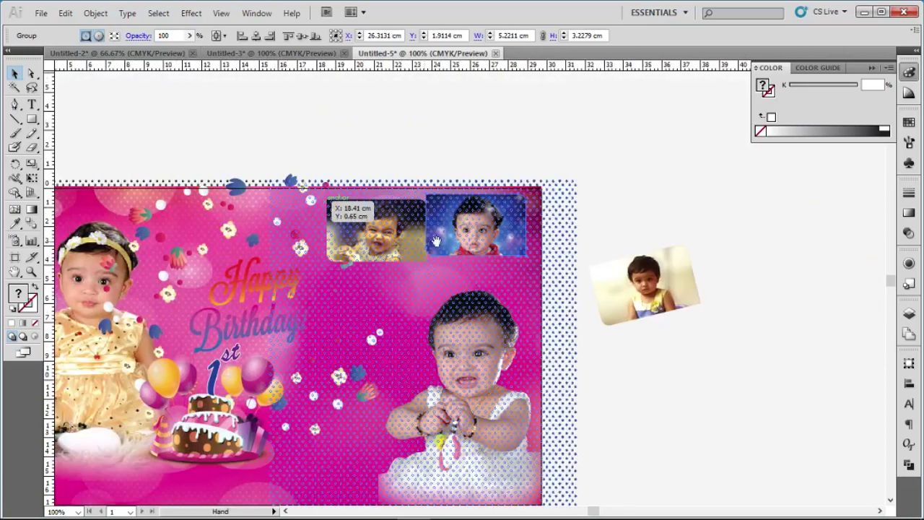
Tilt the blue-background baby thumbnail counter-clockwise
{"action": "left_click", "coordinate": [647, 175]}
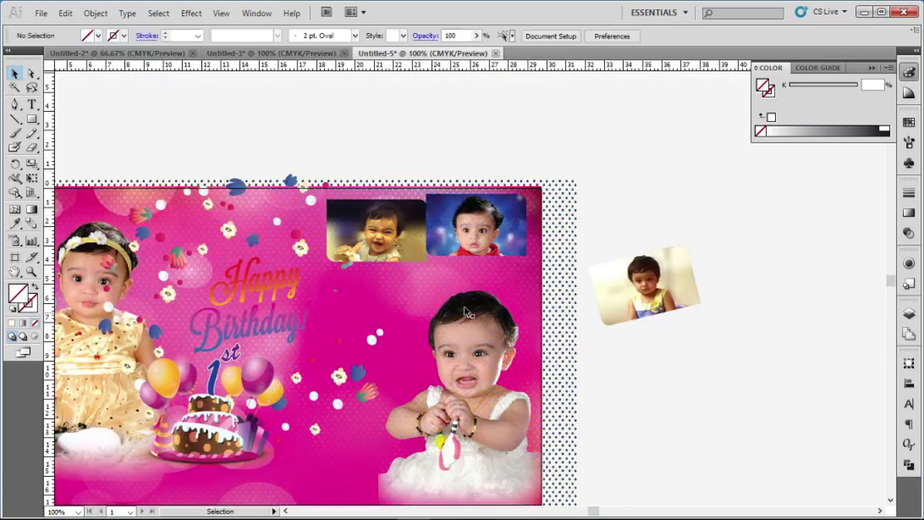
{"action": "left_click_drag", "start_coordinate": [451, 292], "coordinate": [501, 241]}
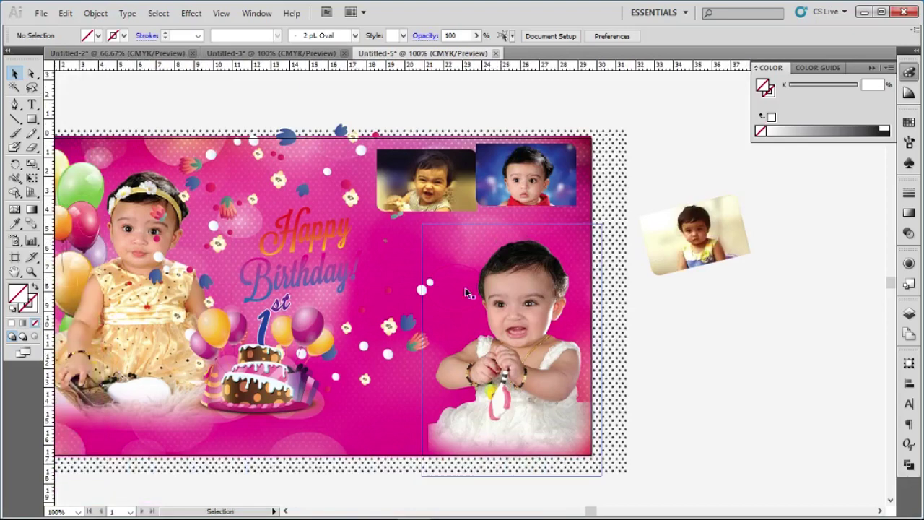
{"action": "left_click_drag", "start_coordinate": [467, 292], "coordinate": [552, 291]}
{"action": "left_click", "coordinate": [802, 220]}
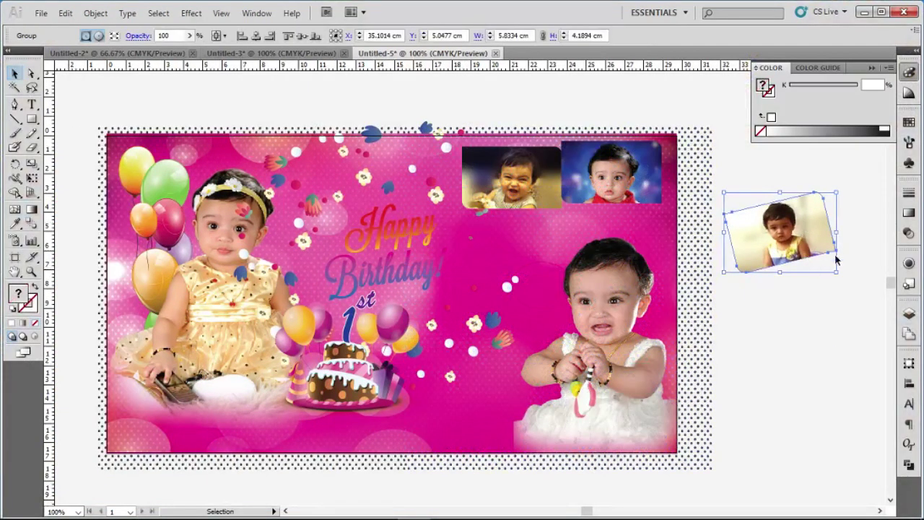
{"action": "left_click", "coordinate": [628, 188]}
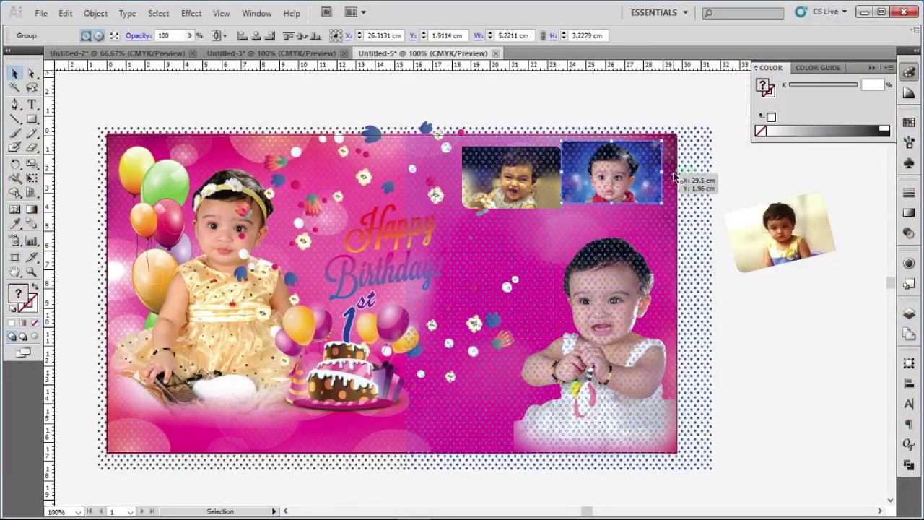
{"action": "mouse_move", "coordinate": [666, 170]}
{"action": "left_mouse_down"}
{"action": "mouse_move", "coordinate": [668, 144]}
{"action": "mouse_move", "coordinate": [653, 206]}
{"action": "left_mouse_up"}
{"action": "key", "text": "a"}
{"action": "key", "text": "v"}
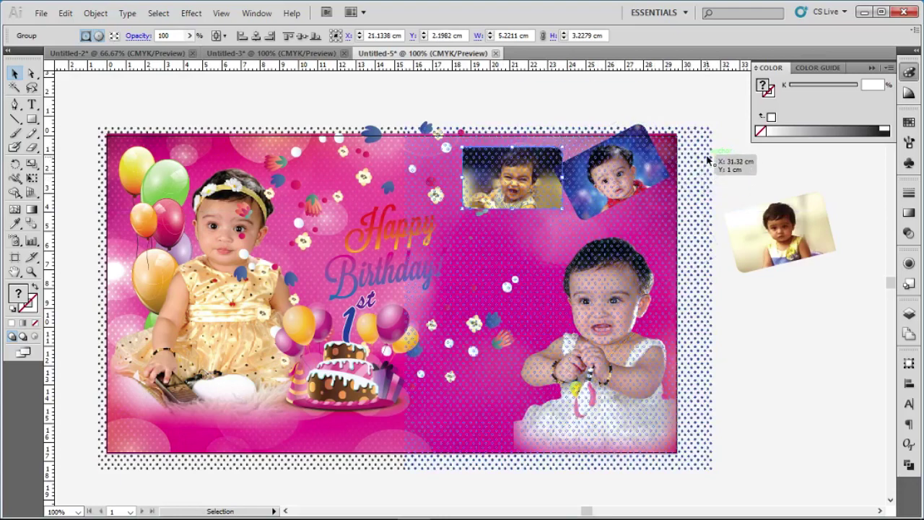
{"action": "left_click", "coordinate": [708, 161]}
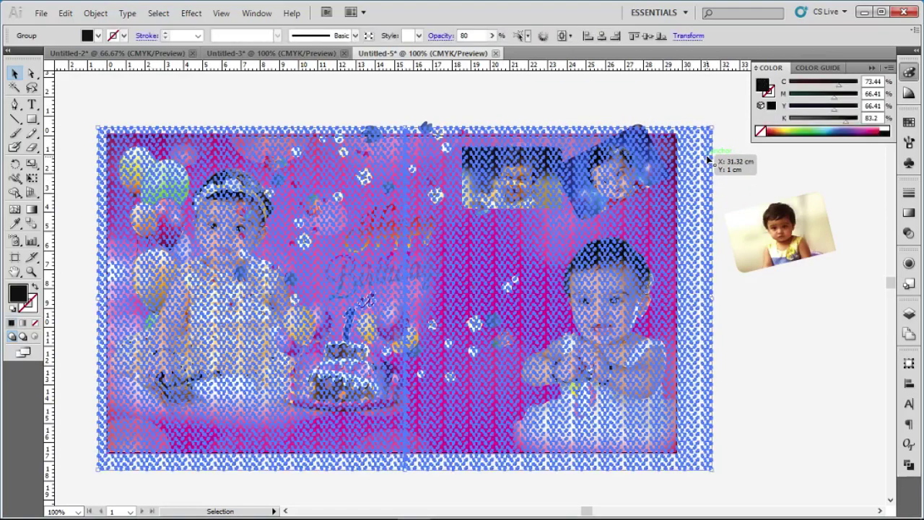
{"action": "key", "text": "ctrl+shift+a"}
Shift the laughing baby picture in its frame, then tilt and slightly enlarge the thumbnail
{"action": "left_click", "coordinate": [541, 168]}
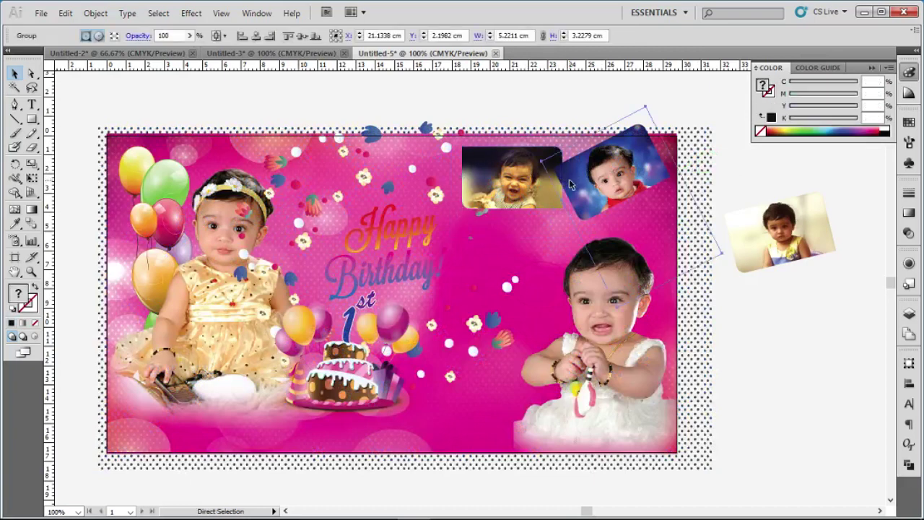
{"action": "left_click_drag", "start_coordinate": [569, 184], "coordinate": [576, 186]}
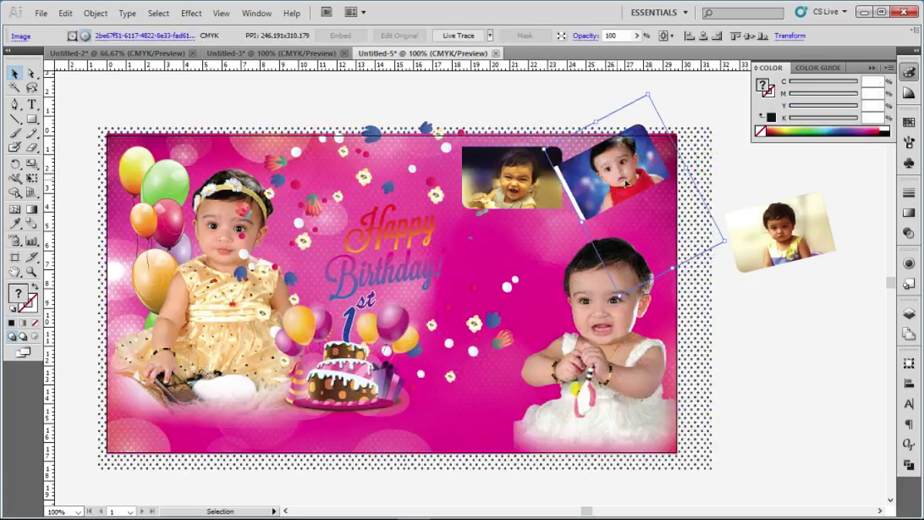
{"action": "left_click", "coordinate": [724, 184]}
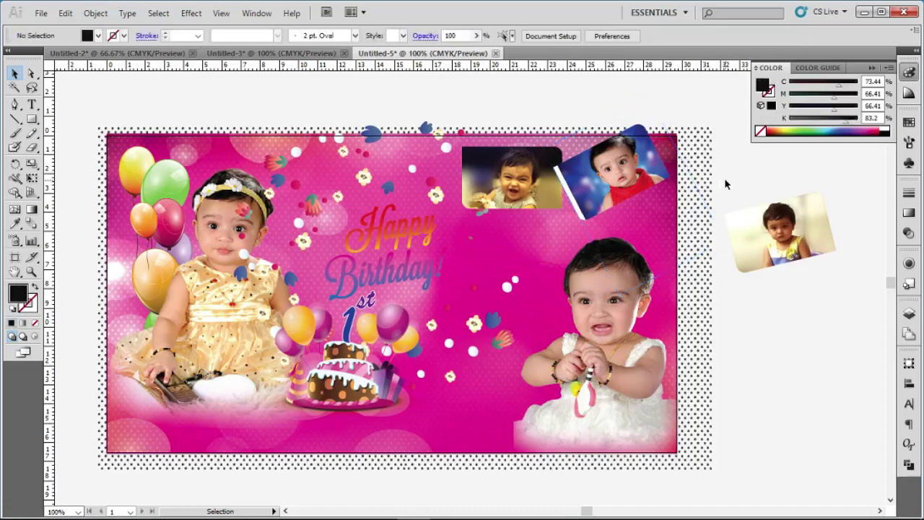
{"action": "left_click", "coordinate": [649, 193]}
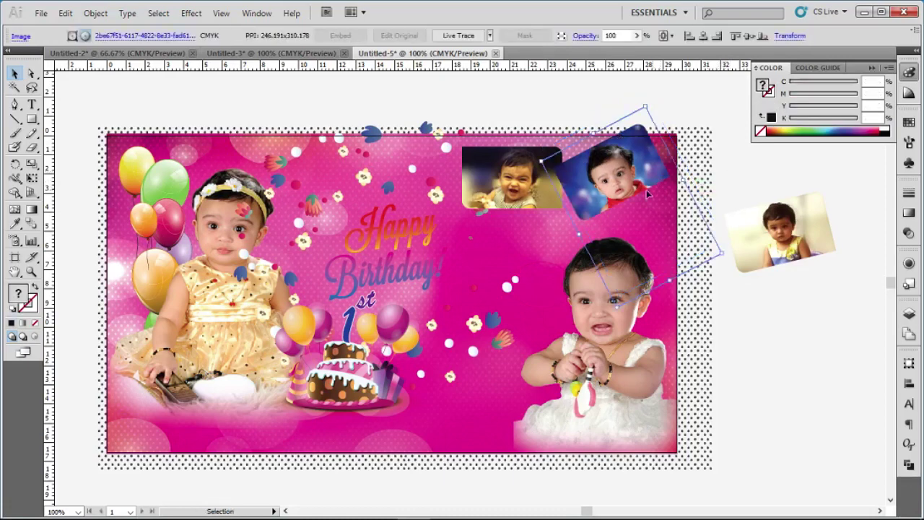
{"action": "left_click", "coordinate": [510, 187]}
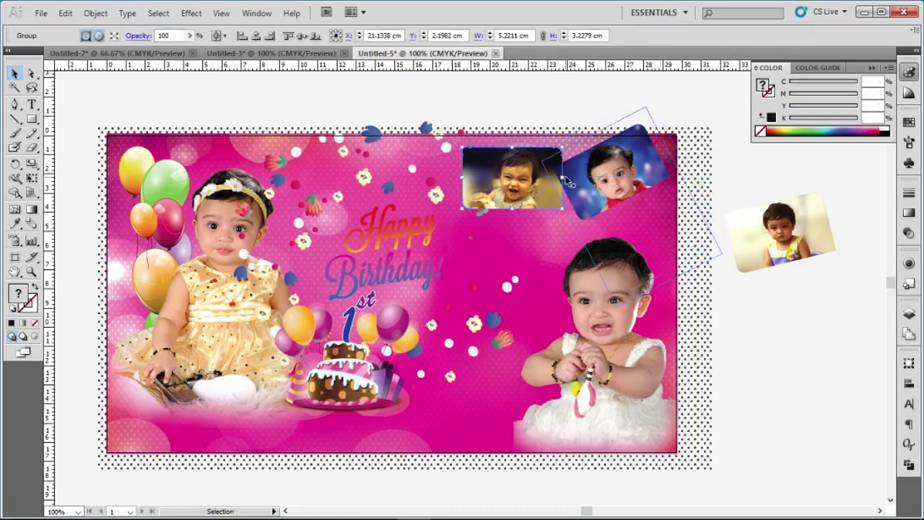
{"action": "mouse_move", "coordinate": [565, 173]}
{"action": "left_mouse_down"}
{"action": "mouse_move", "coordinate": [603, 163]}
{"action": "mouse_move", "coordinate": [594, 173]}
{"action": "left_mouse_up"}
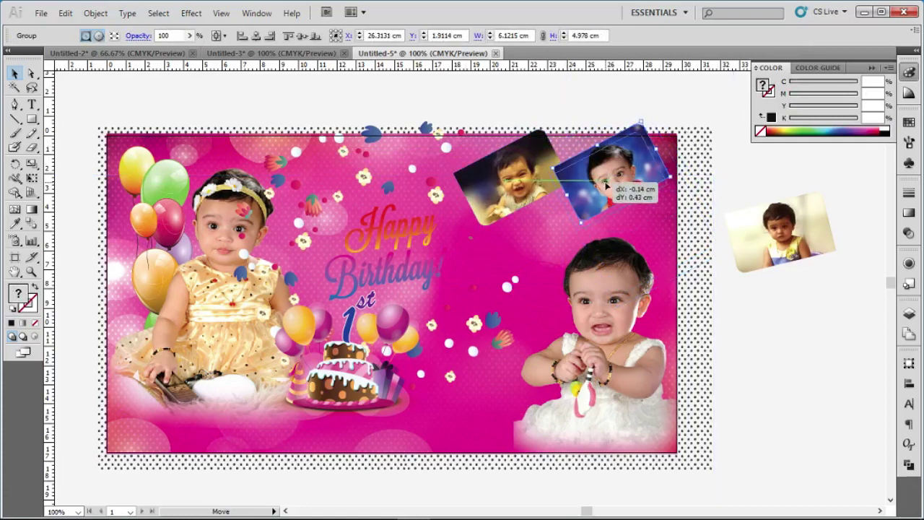
Move the third photo onto the artwork's top right, bring it to front, and rotate it
{"action": "left_click", "coordinate": [784, 246]}
{"action": "left_click_drag", "start_coordinate": [787, 240], "coordinate": [554, 244]}
{"action": "mouse_move", "coordinate": [625, 232]}
{"action": "left_mouse_down"}
{"action": "mouse_move", "coordinate": [607, 230]}
{"action": "mouse_move", "coordinate": [601, 244]}
{"action": "mouse_move", "coordinate": [555, 189]}
{"action": "mouse_move", "coordinate": [497, 240]}
{"action": "left_mouse_up"}
{"action": "right_click", "coordinate": [525, 234]}
{"action": "mouse_move", "coordinate": [565, 347]}
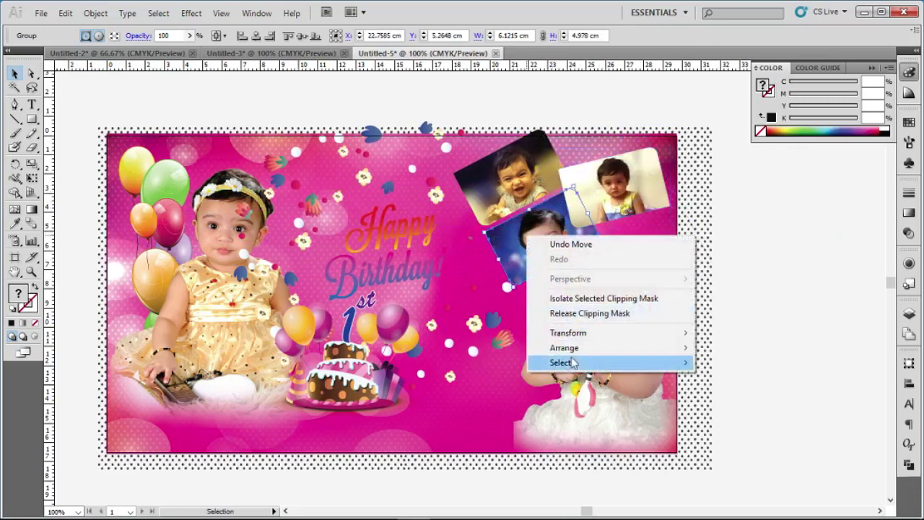
{"action": "left_click", "coordinate": [460, 349]}
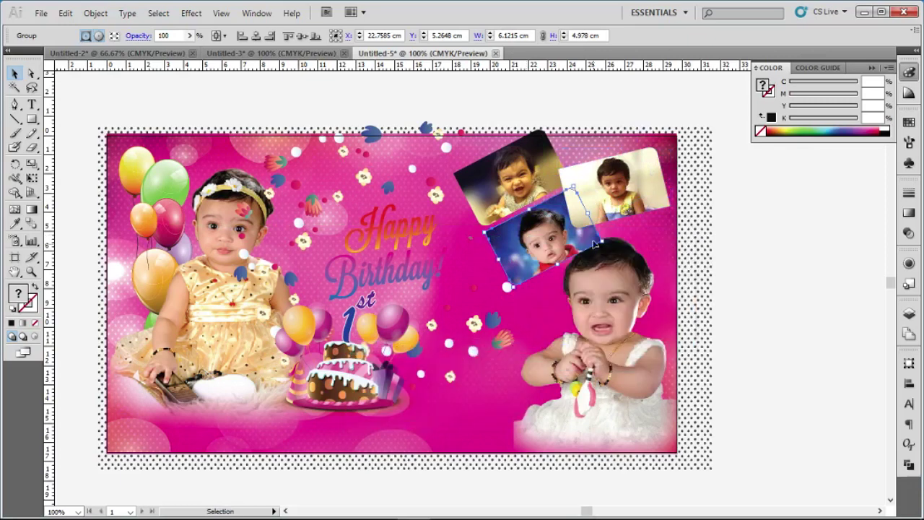
{"action": "mouse_move", "coordinate": [592, 212]}
{"action": "left_mouse_down"}
{"action": "mouse_move", "coordinate": [586, 199]}
{"action": "mouse_move", "coordinate": [608, 196]}
{"action": "left_mouse_up"}
Readjust the tilt and position of the laughing baby and blue-background thumbnails
{"action": "left_click", "coordinate": [515, 197]}
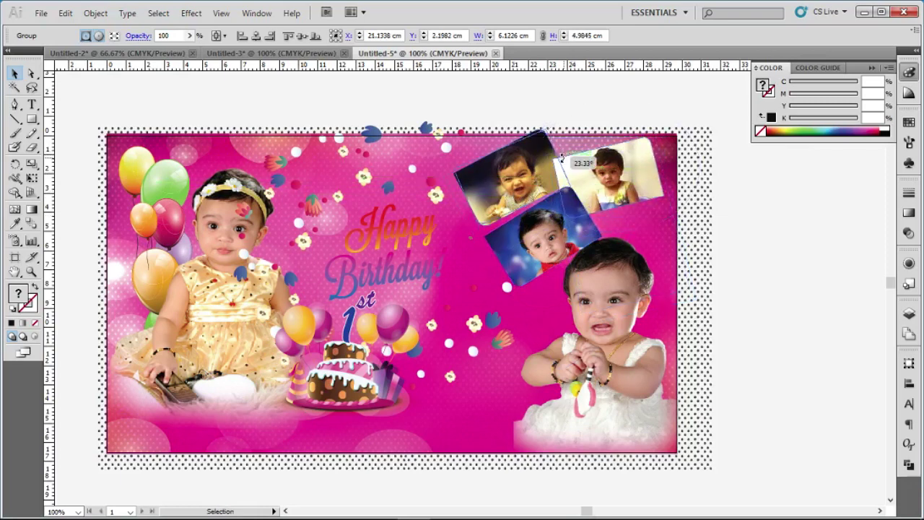
{"action": "mouse_move", "coordinate": [561, 153]}
{"action": "left_mouse_down"}
{"action": "mouse_move", "coordinate": [570, 173]}
{"action": "mouse_move", "coordinate": [517, 189]}
{"action": "left_mouse_up"}
{"action": "left_click_drag", "start_coordinate": [547, 216], "coordinate": [549, 221]}
{"action": "left_click", "coordinate": [558, 235]}
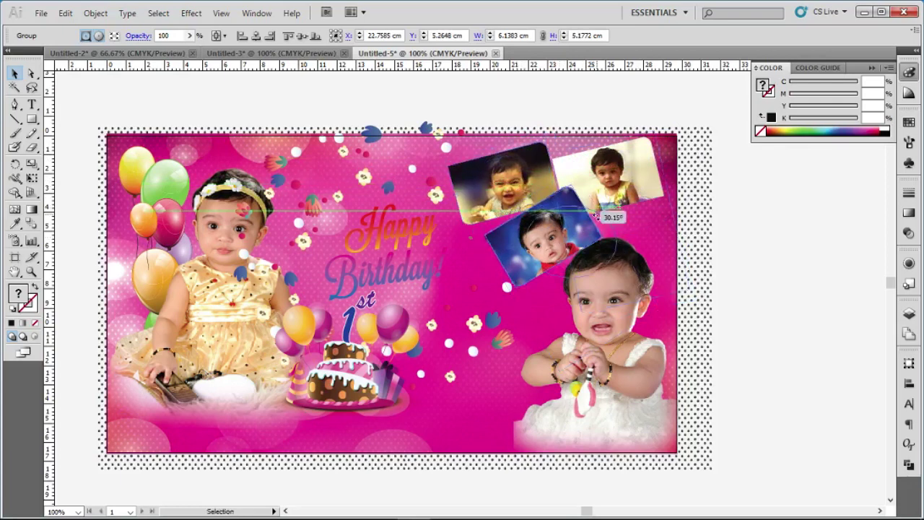
{"action": "left_click_drag", "start_coordinate": [591, 209], "coordinate": [580, 254]}
{"action": "mouse_move", "coordinate": [534, 206]}
{"action": "left_mouse_down"}
{"action": "mouse_move", "coordinate": [529, 194]}
{"action": "mouse_move", "coordinate": [555, 174]}
{"action": "left_mouse_up"}
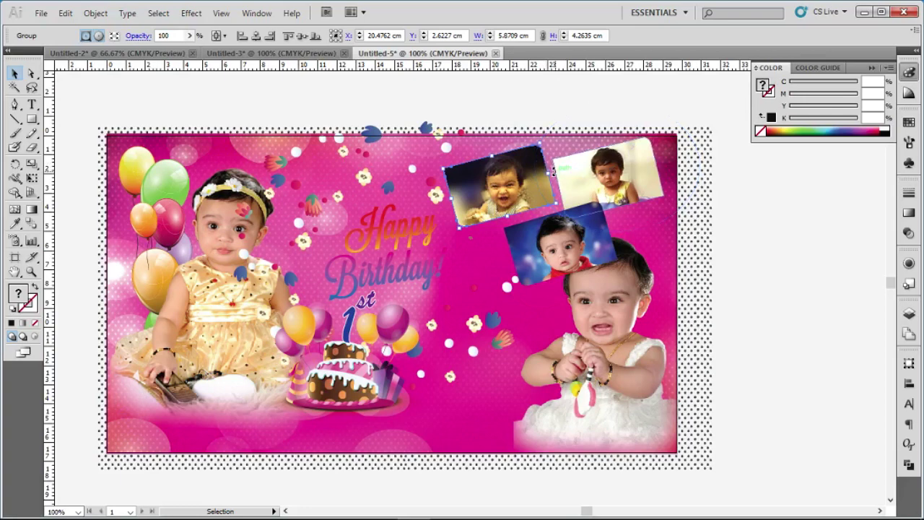
{"action": "left_click_drag", "start_coordinate": [554, 171], "coordinate": [555, 175]}
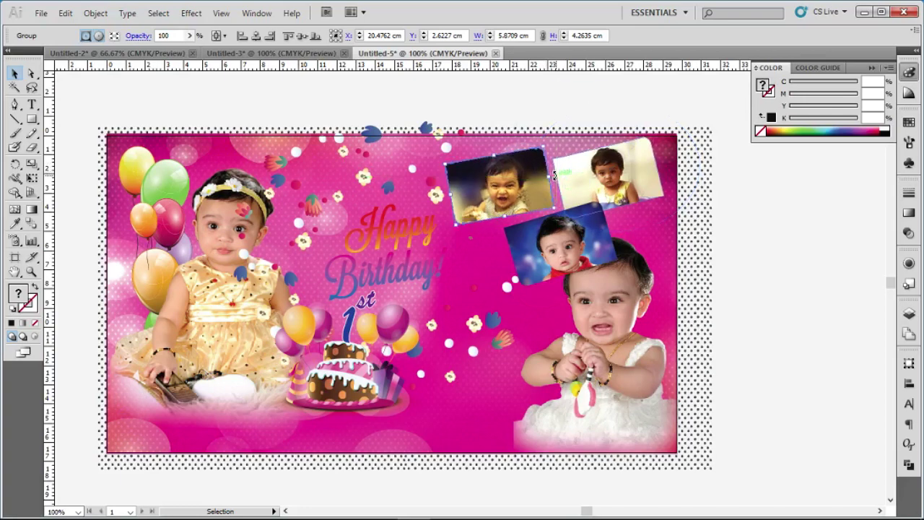
{"action": "left_click", "coordinate": [800, 228]}
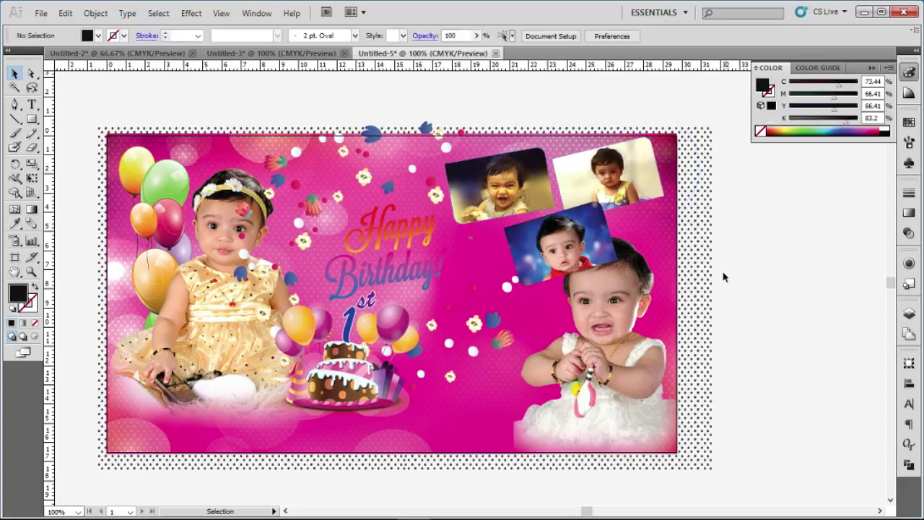
Fine-tune the positions and tilts of the large baby photo and the three thumbnails
{"action": "left_click", "coordinate": [630, 315]}
{"action": "mouse_move", "coordinate": [600, 388]}
{"action": "left_mouse_down"}
{"action": "mouse_move", "coordinate": [603, 405]}
{"action": "mouse_move", "coordinate": [631, 379]}
{"action": "mouse_move", "coordinate": [623, 370]}
{"action": "left_mouse_up"}
{"action": "left_click", "coordinate": [761, 287]}
{"action": "left_click", "coordinate": [505, 205]}
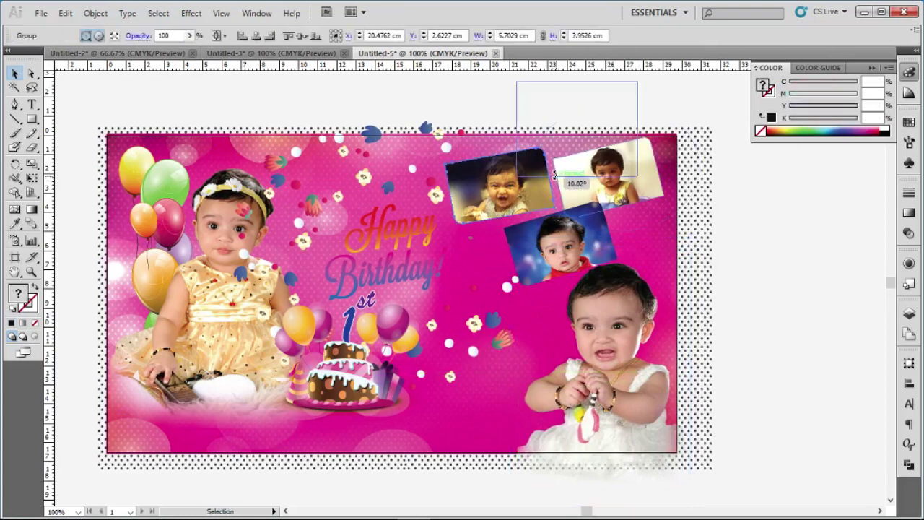
{"action": "left_click_drag", "start_coordinate": [554, 173], "coordinate": [561, 181]}
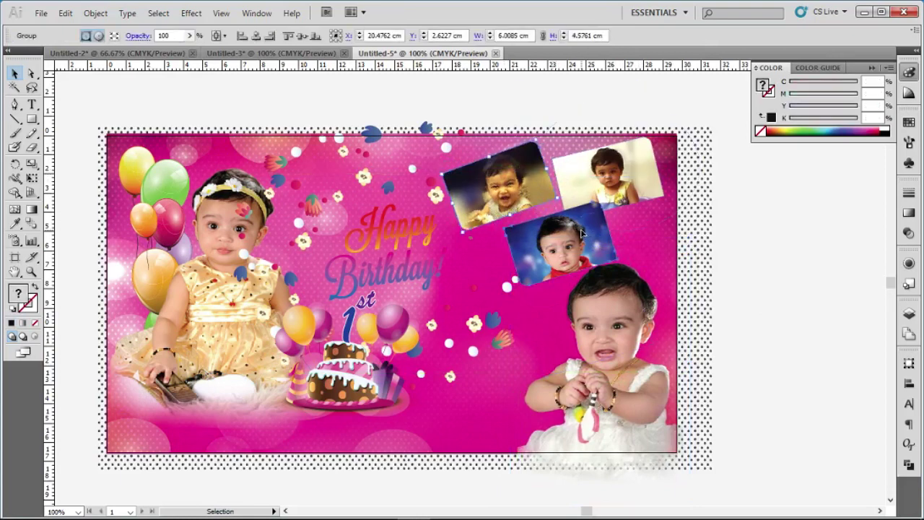
{"action": "left_click_drag", "start_coordinate": [613, 228], "coordinate": [612, 220]}
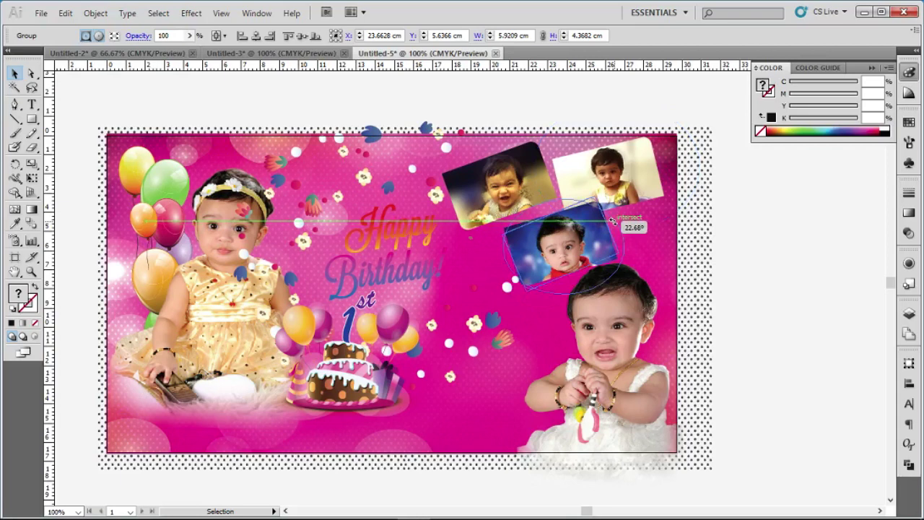
{"action": "left_click", "coordinate": [748, 228]}
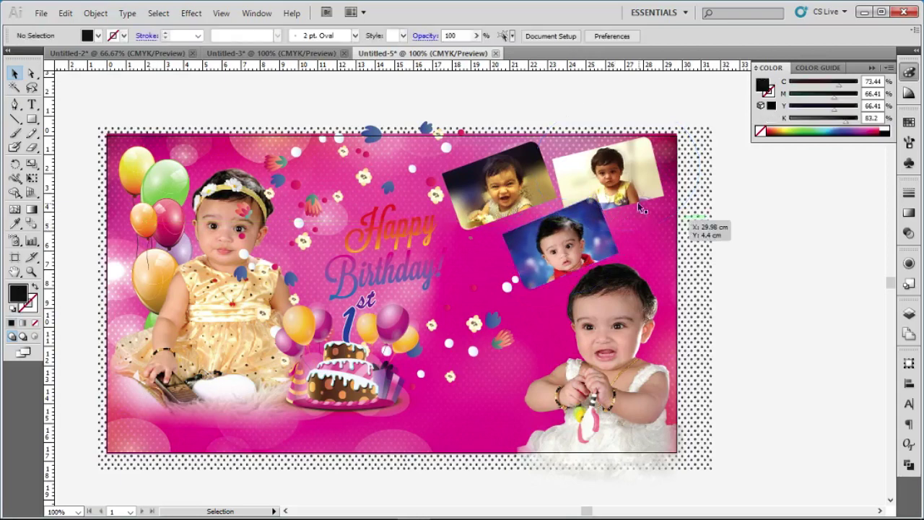
{"action": "left_click_drag", "start_coordinate": [593, 229], "coordinate": [583, 221]}
{"action": "left_click_drag", "start_coordinate": [504, 201], "coordinate": [527, 200]}
{"action": "left_click", "coordinate": [744, 248]}
Bring the top-left thumbnail to the front and rotate it to a steeper tilt
{"action": "left_click", "coordinate": [618, 179]}
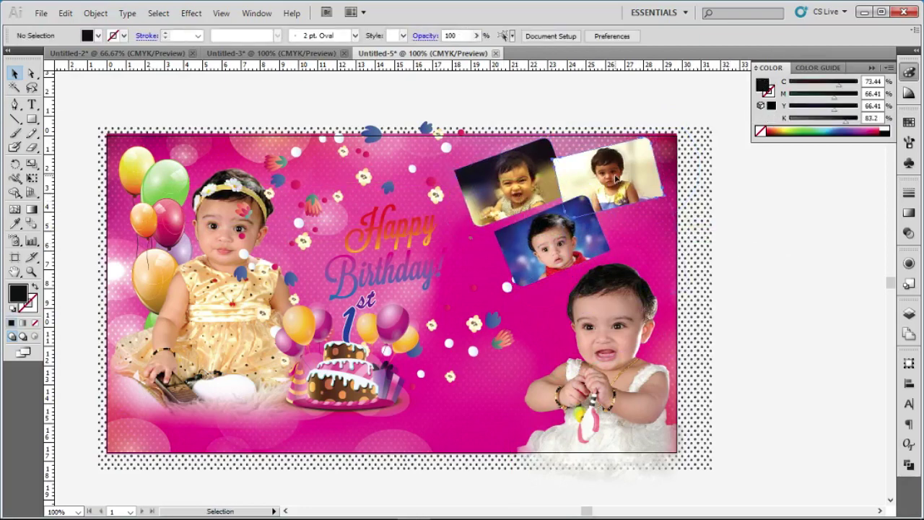
{"action": "right_click", "coordinate": [529, 173]}
{"action": "mouse_move", "coordinate": [566, 283]}
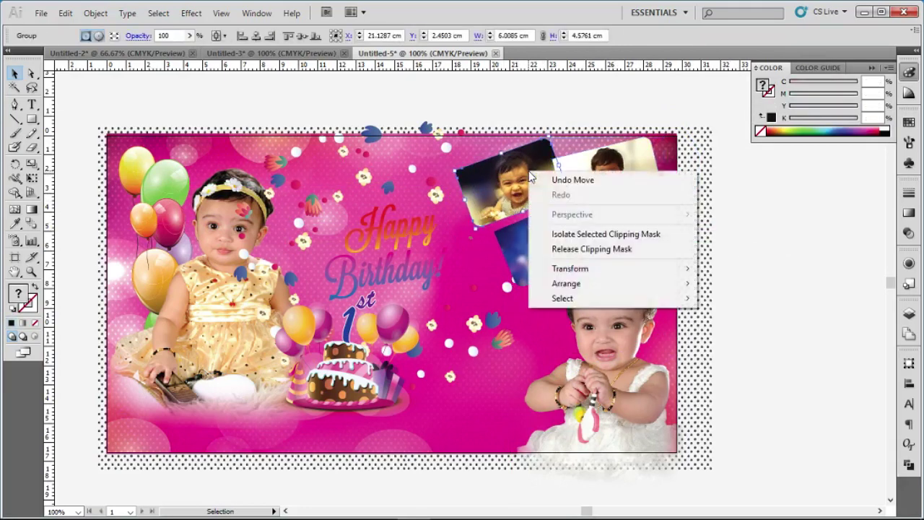
{"action": "left_click", "coordinate": [505, 285]}
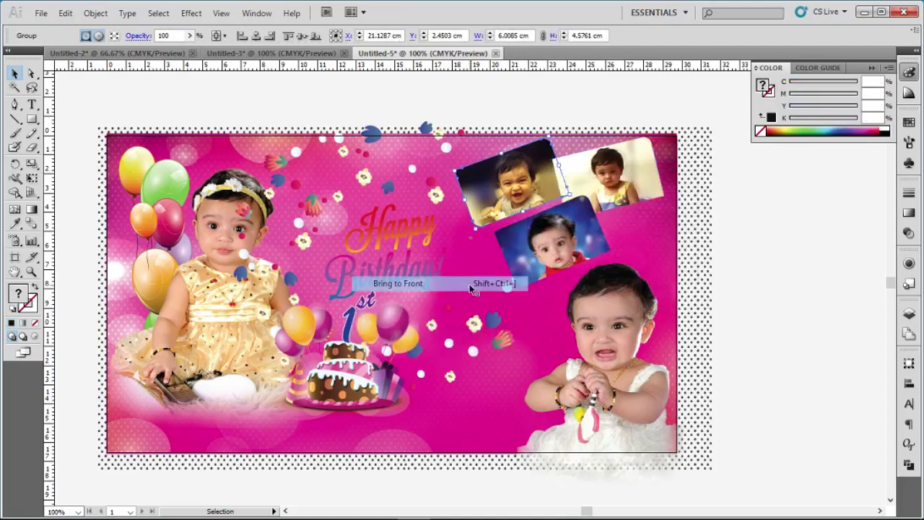
{"action": "left_click", "coordinate": [833, 250]}
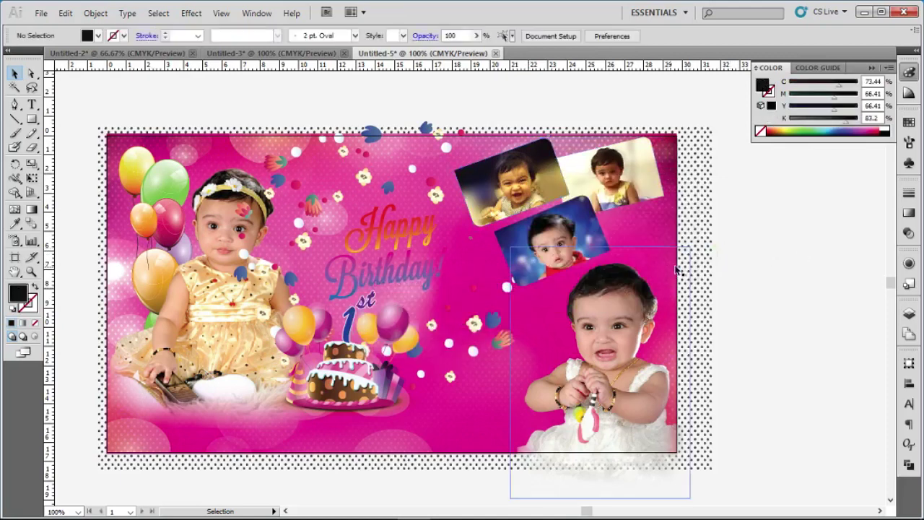
{"action": "left_click", "coordinate": [526, 186]}
{"action": "left_click_drag", "start_coordinate": [562, 156], "coordinate": [563, 159]}
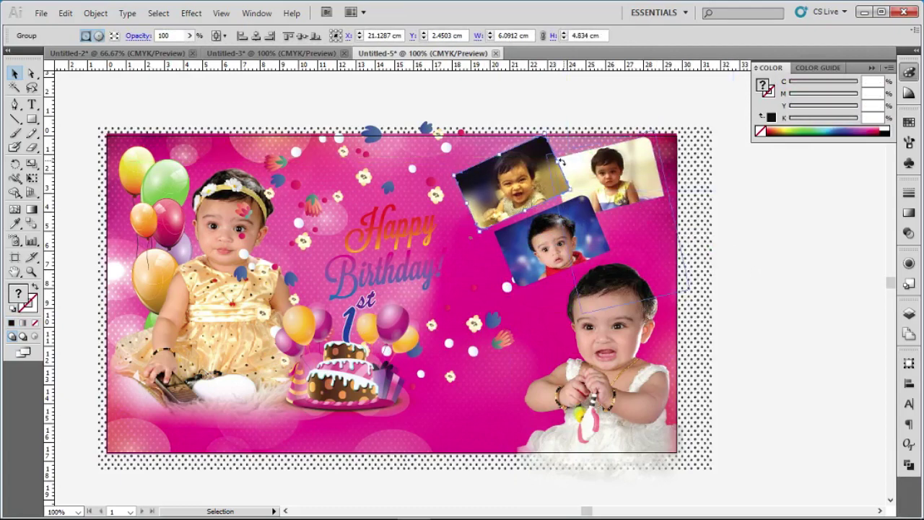
Scale up the flower confetti group around the Happy Birthday title
{"action": "scroll", "coordinate": [857, 228], "scroll_direction": "up", "scroll_amount": 5}
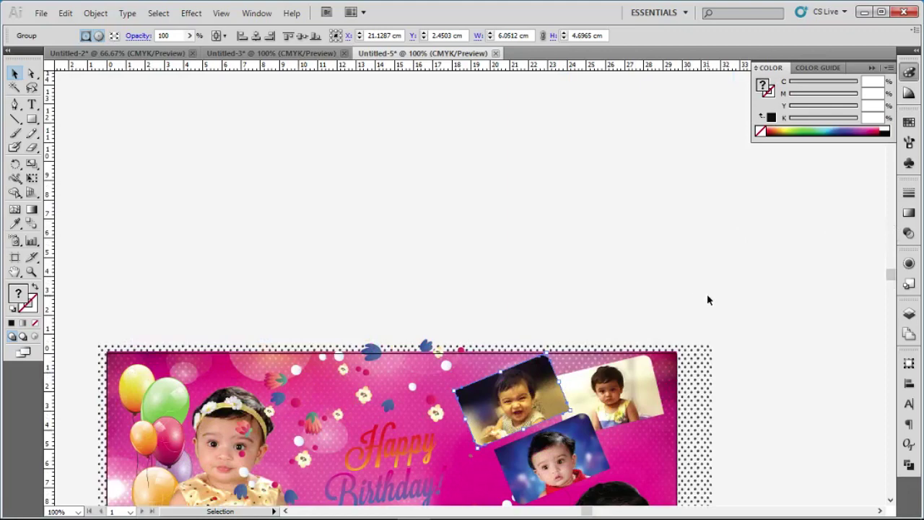
{"action": "scroll", "coordinate": [704, 293], "scroll_direction": "down", "scroll_amount": 1}
{"action": "scroll", "coordinate": [693, 278], "scroll_direction": "down", "scroll_amount": 2}
{"action": "scroll", "coordinate": [671, 217], "scroll_direction": "down", "scroll_amount": 3}
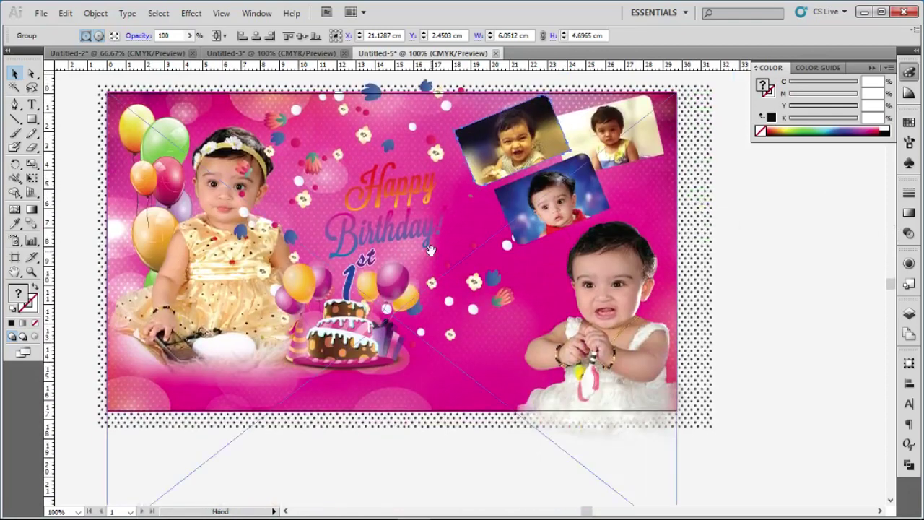
{"action": "left_click_drag", "start_coordinate": [430, 249], "coordinate": [498, 248]}
{"action": "left_click", "coordinate": [481, 182]}
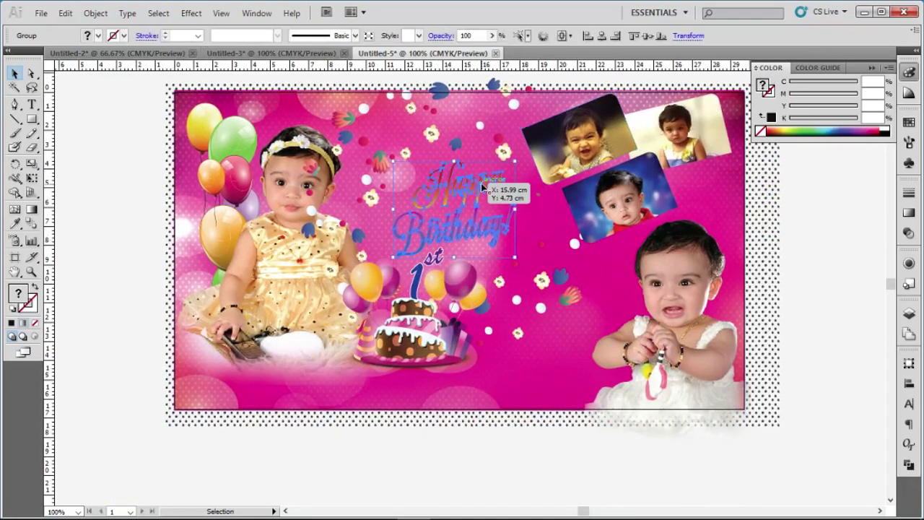
{"action": "left_click", "coordinate": [478, 126]}
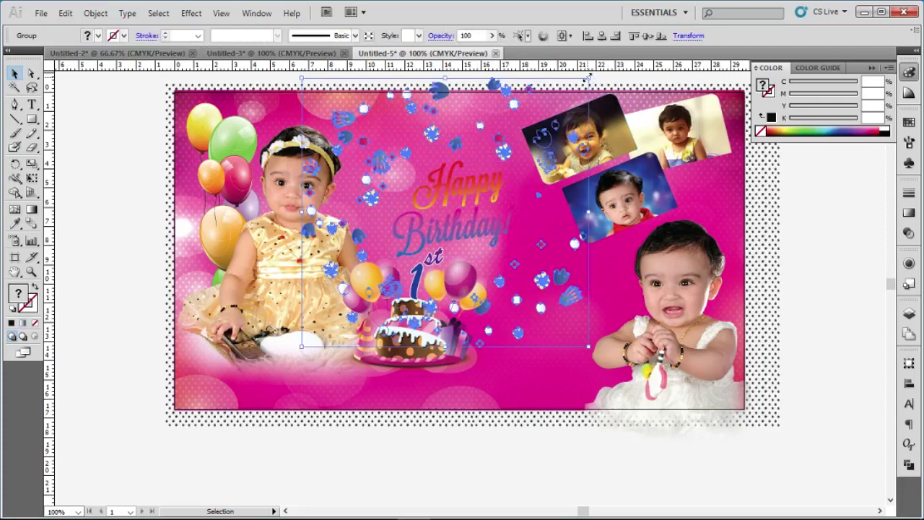
{"action": "left_click_drag", "start_coordinate": [588, 76], "coordinate": [563, 127]}
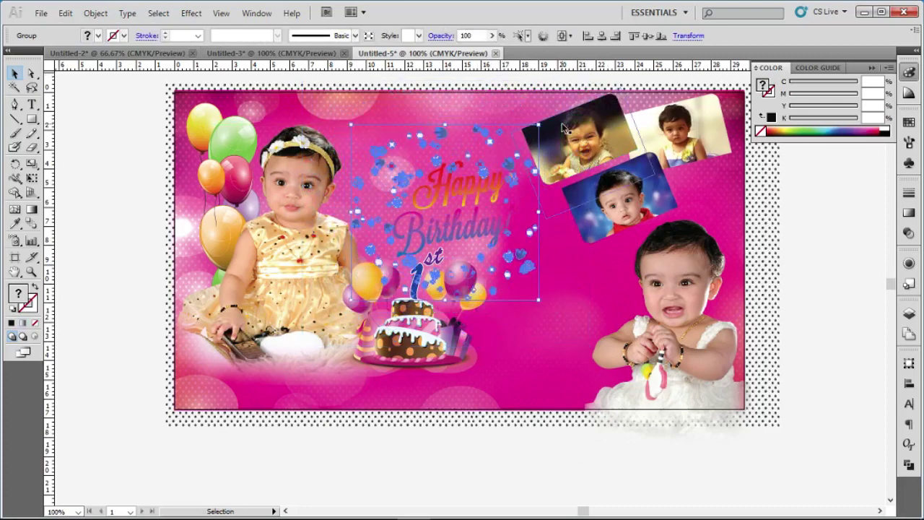
{"action": "left_click", "coordinate": [841, 289]}
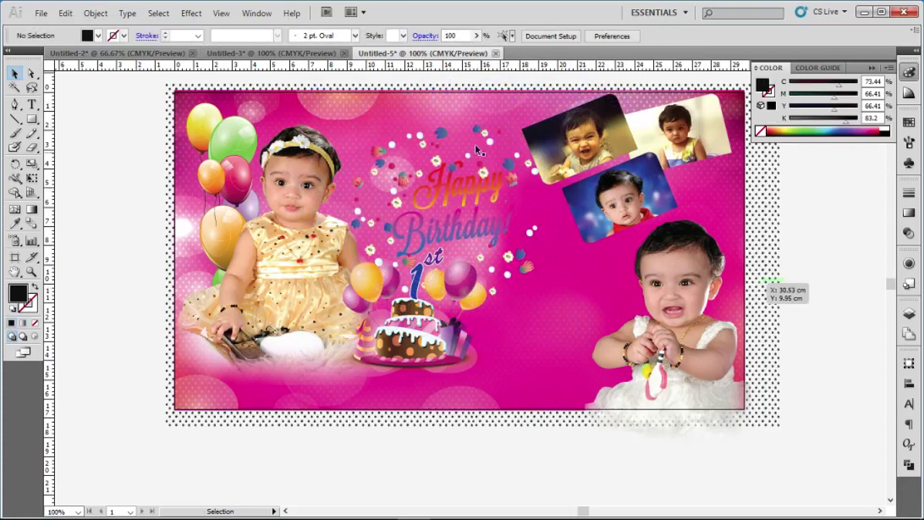
{"action": "left_click", "coordinate": [509, 145]}
{"action": "mouse_move", "coordinate": [537, 124]}
{"action": "left_mouse_down"}
{"action": "mouse_move", "coordinate": [564, 98]}
{"action": "mouse_move", "coordinate": [773, 227]}
{"action": "left_mouse_up"}
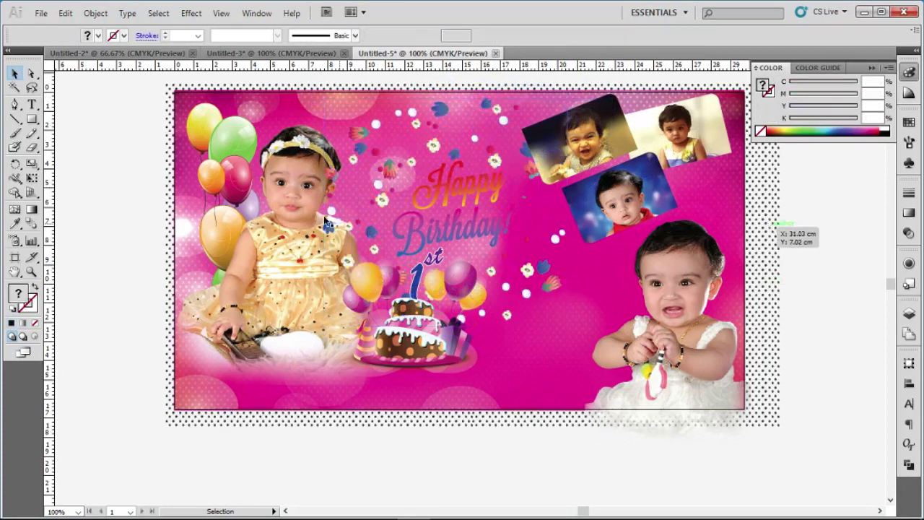
Bring the left baby photo and the cake group to the front, and nudge the right photo
{"action": "left_click", "coordinate": [296, 175]}
{"action": "right_click", "coordinate": [296, 176]}
{"action": "mouse_move", "coordinate": [333, 249]}
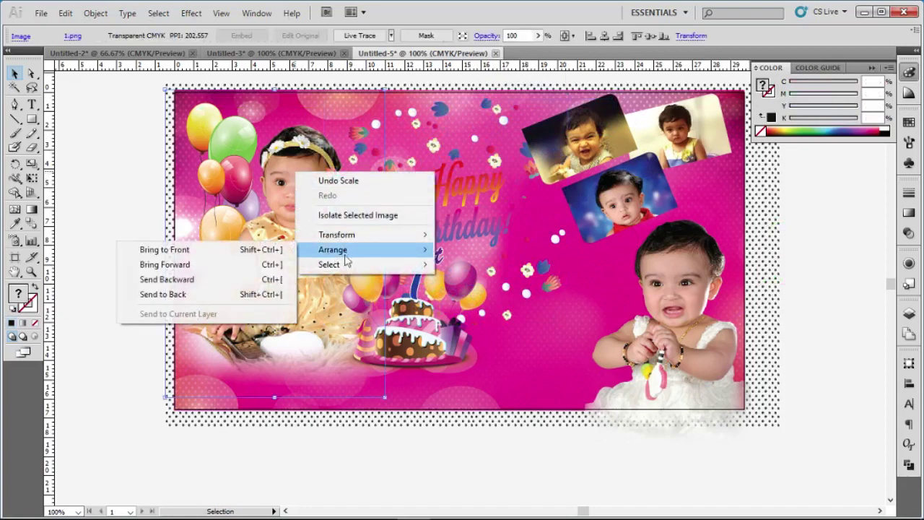
{"action": "left_click", "coordinate": [232, 249]}
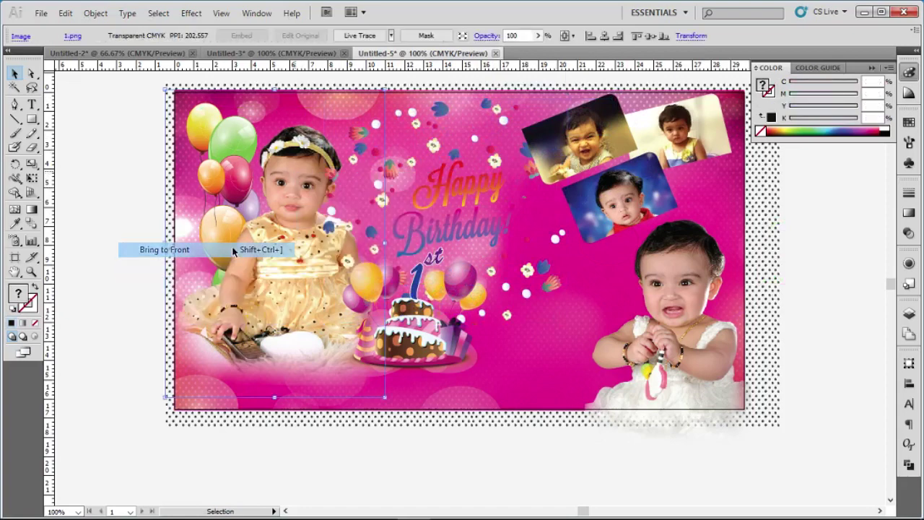
{"action": "left_click", "coordinate": [450, 433]}
{"action": "left_click", "coordinate": [404, 310]}
{"action": "right_click", "coordinate": [423, 296]}
{"action": "mouse_move", "coordinate": [459, 408]}
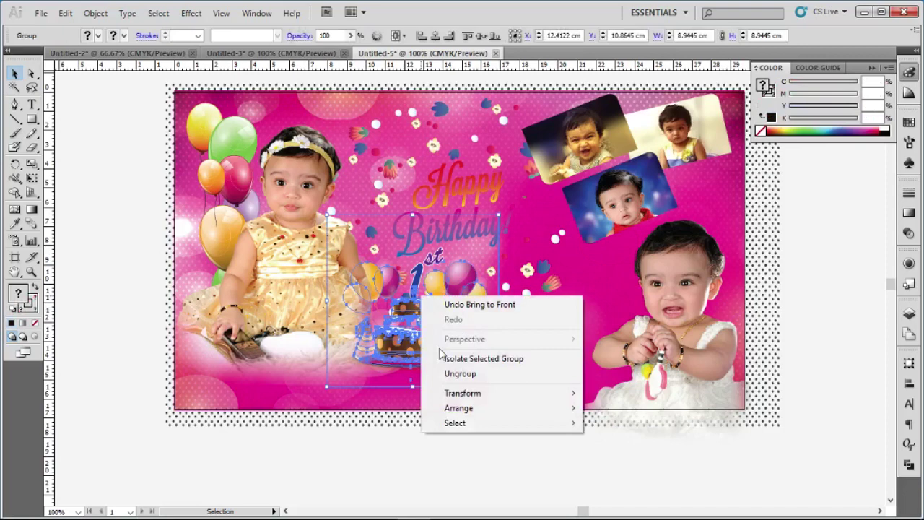
{"action": "left_click", "coordinate": [409, 409]}
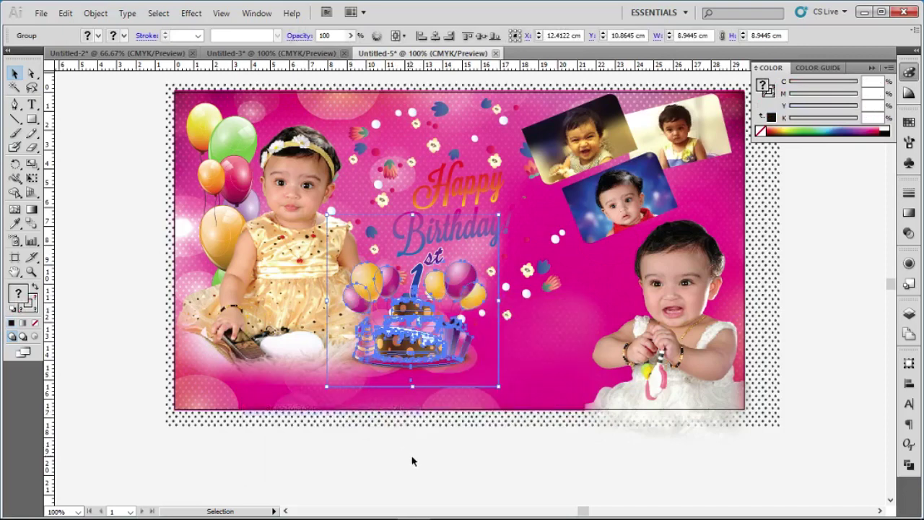
{"action": "left_click", "coordinate": [427, 462]}
{"action": "left_click_drag", "start_coordinate": [680, 343], "coordinate": [663, 343]}
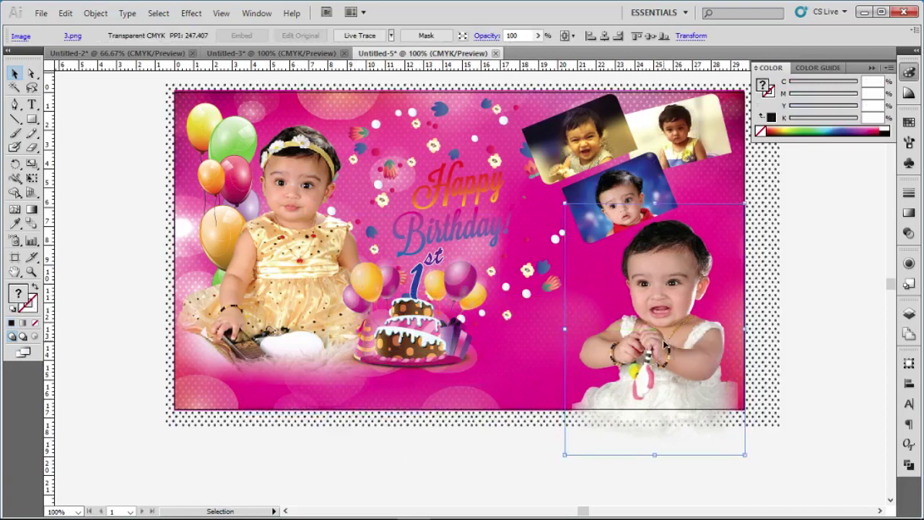
{"action": "left_click_drag", "start_coordinate": [665, 340], "coordinate": [683, 342]}
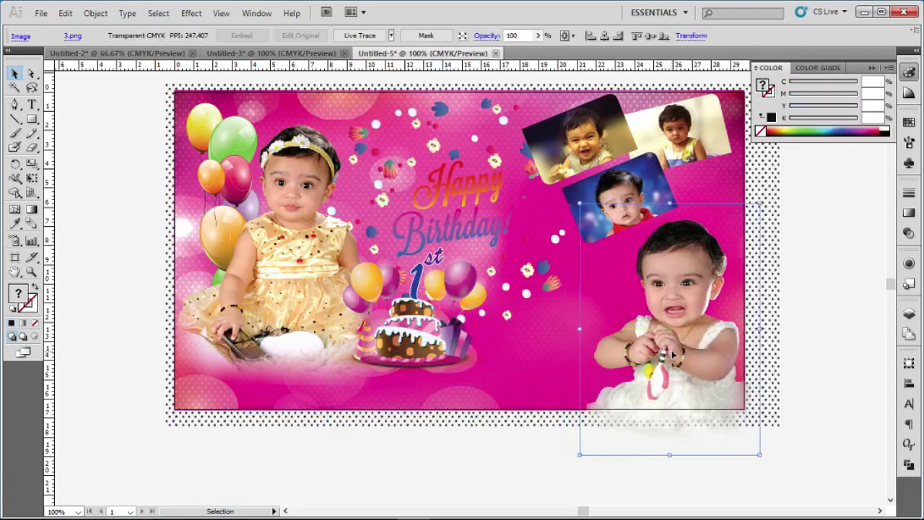
{"action": "left_click", "coordinate": [807, 301]}
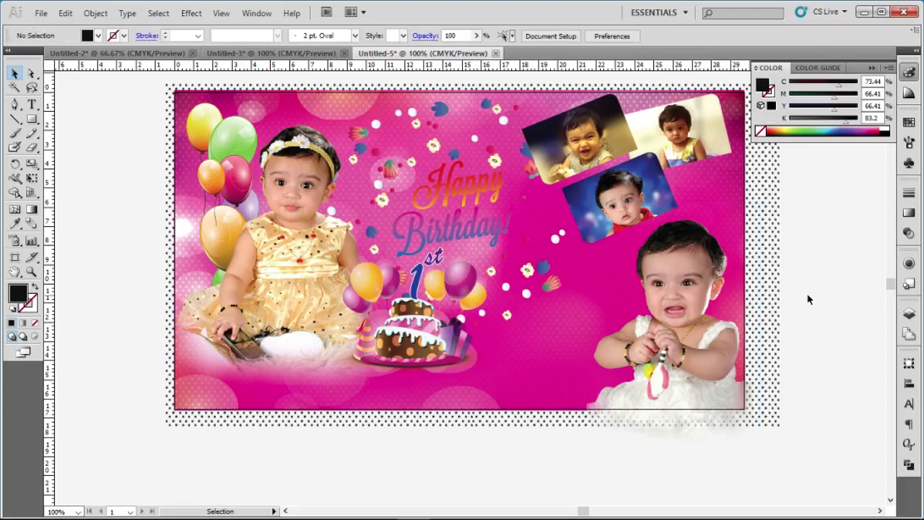
Fill the Happy Birthday title white, then tint it pale cyan at about 13% C
{"action": "key", "text": "ctrl+plus"}
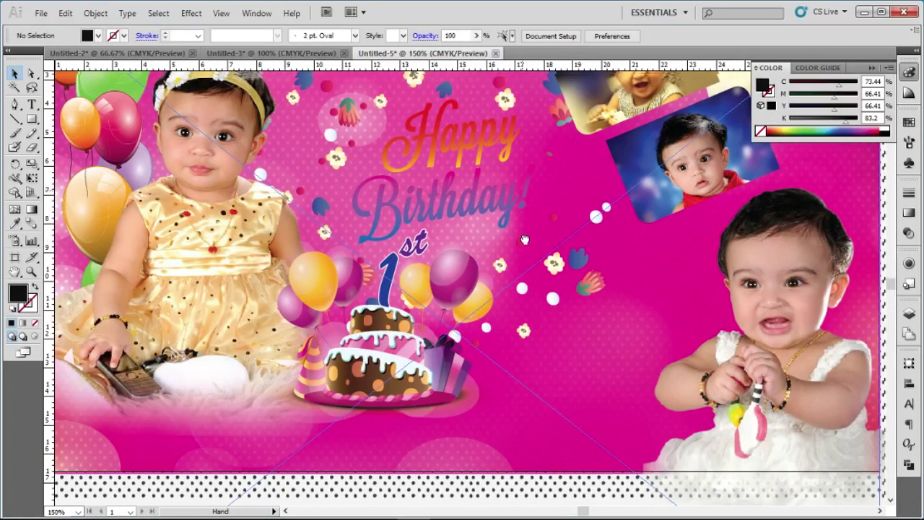
{"action": "key", "text": "space"}
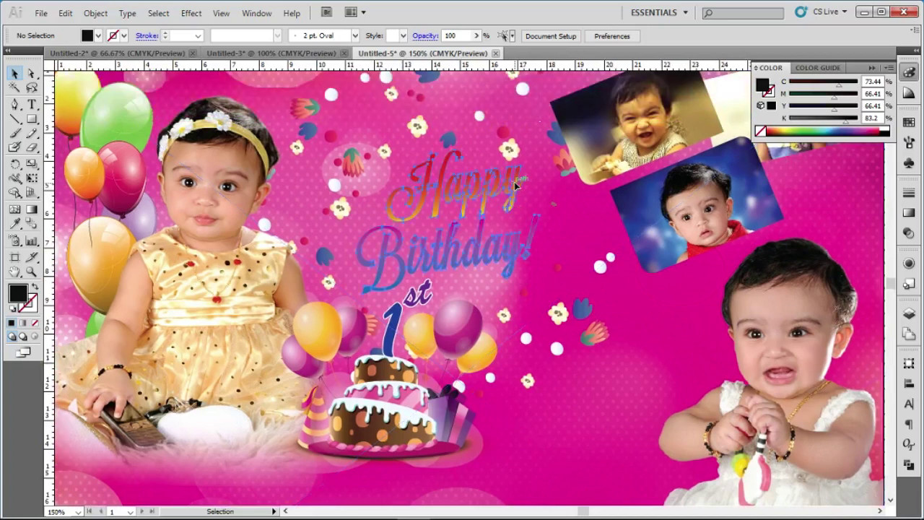
{"action": "left_click", "coordinate": [516, 185]}
{"action": "key", "text": "a"}
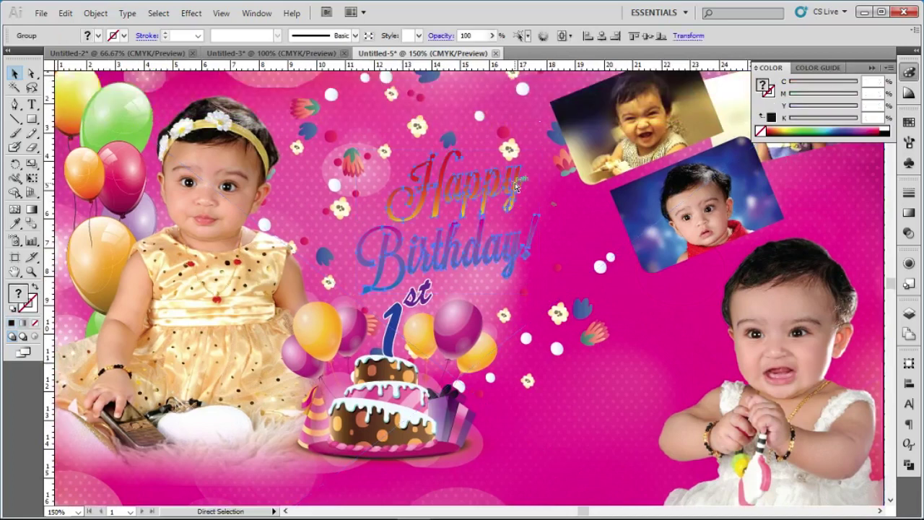
{"action": "key", "text": "ctrl"}
{"action": "key", "text": "v"}
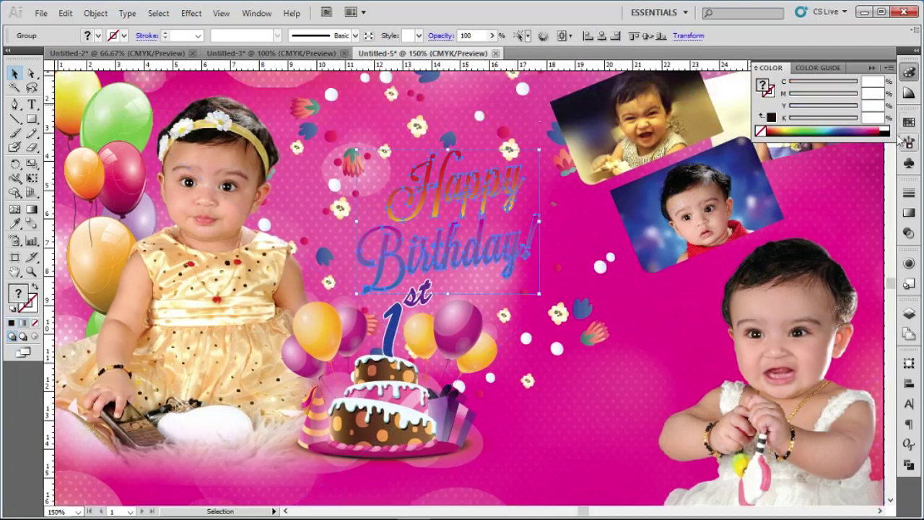
{"action": "left_click", "coordinate": [888, 130]}
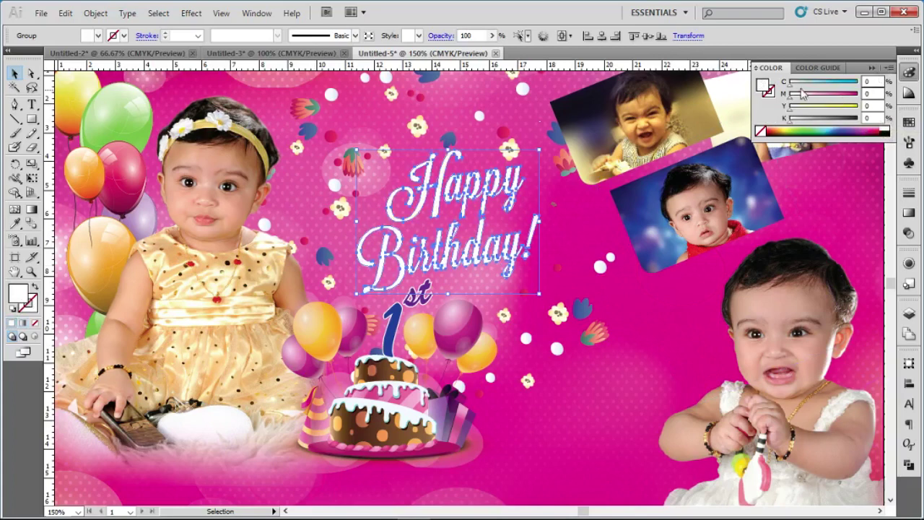
{"action": "left_click_drag", "start_coordinate": [791, 84], "coordinate": [799, 84]}
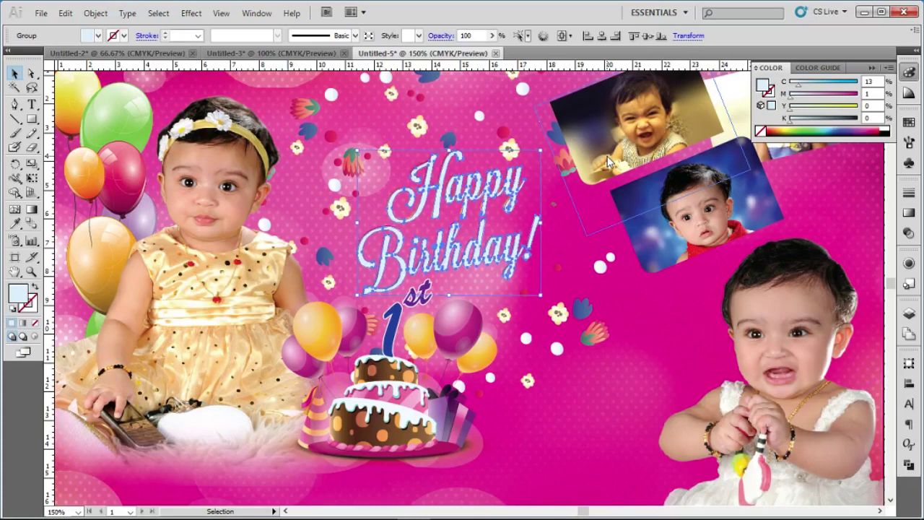
{"action": "key", "text": "a"}
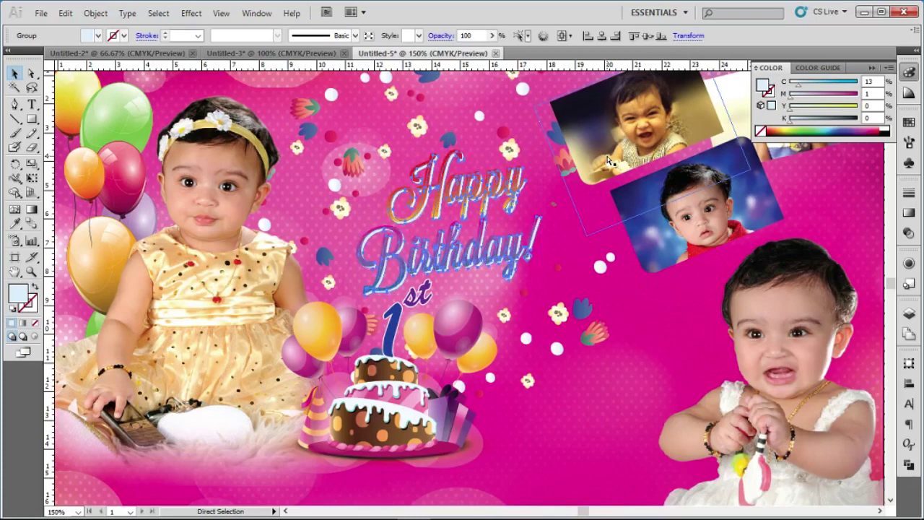
{"action": "key", "text": "v"}
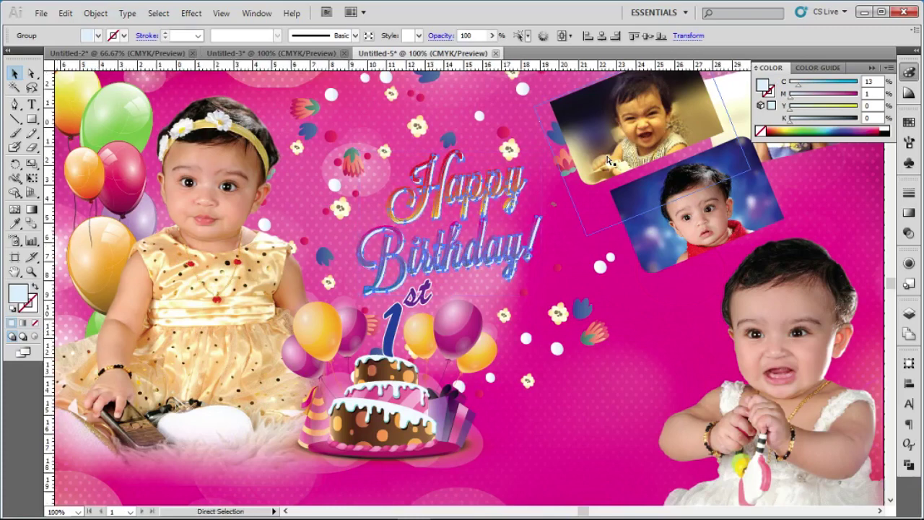
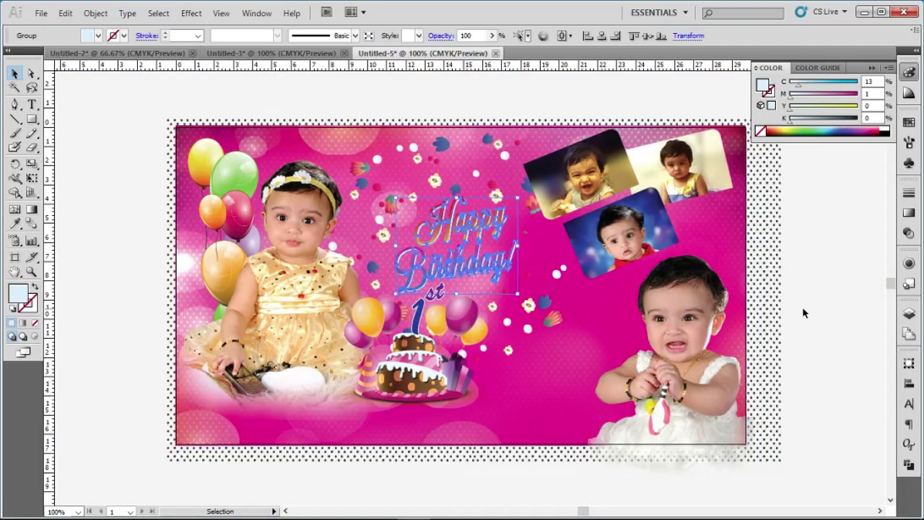
Select the three top-right collage photos and make their stroke white
{"action": "left_click", "coordinate": [805, 313]}
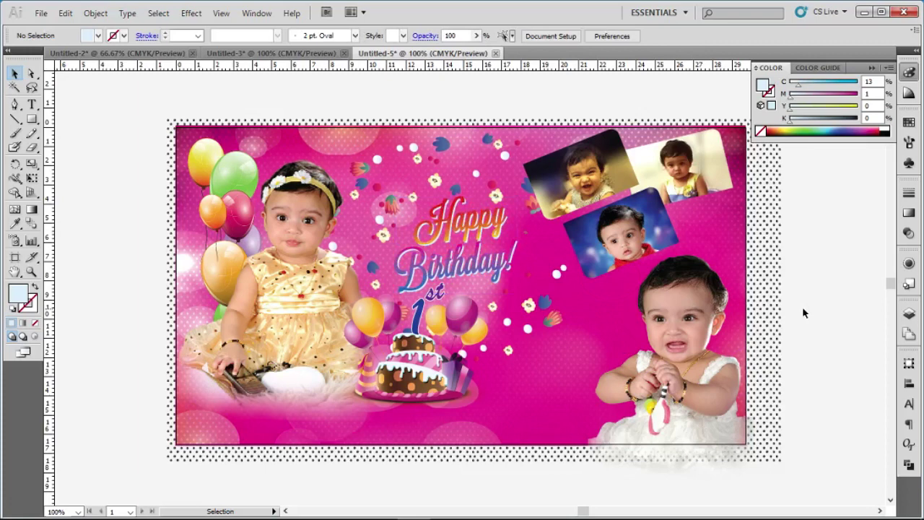
{"action": "left_click", "coordinate": [637, 164]}
{"action": "left_click", "coordinate": [662, 149], "text": "shift"}
{"action": "left_click", "coordinate": [589, 257], "text": "shift"}
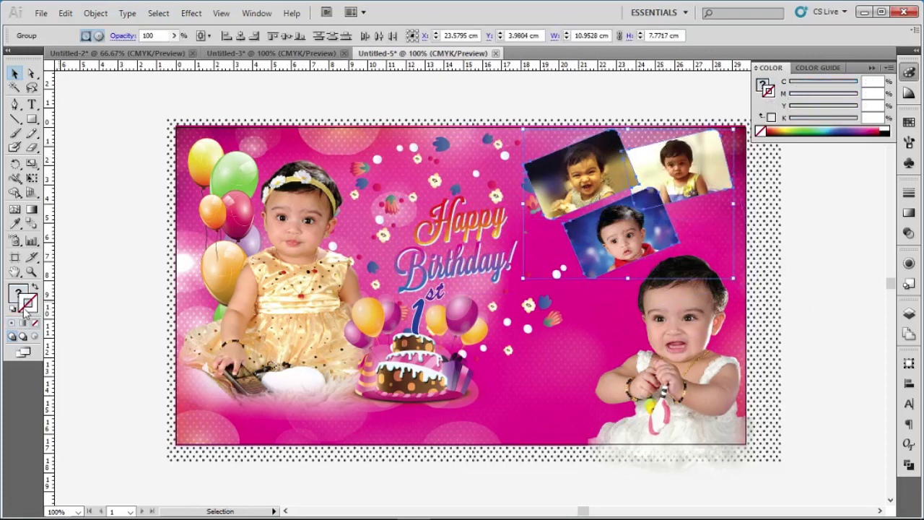
{"action": "left_click", "coordinate": [886, 128]}
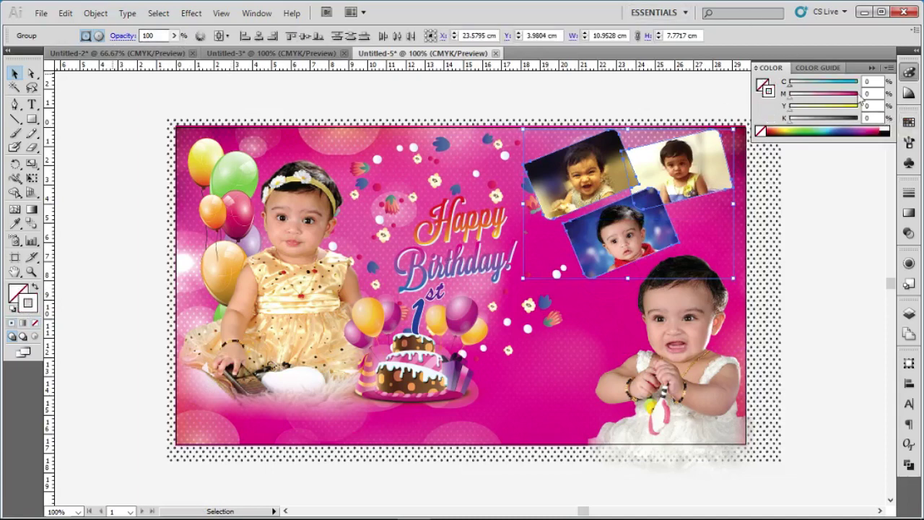
Settle the photos' border weight at 3 pt after trying 5 and 4 pt
{"action": "left_click", "coordinate": [908, 192]}
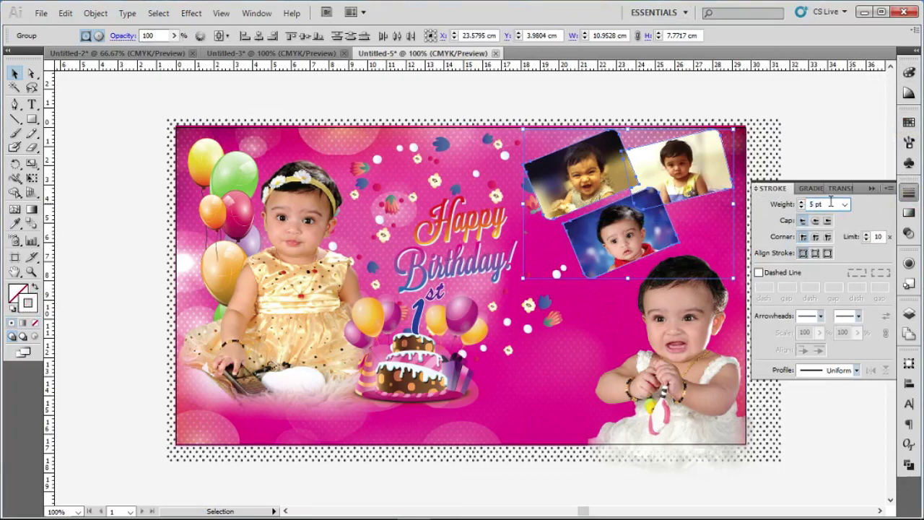
{"action": "type", "text": "5"}
{"action": "key", "text": "Return"}
{"action": "triple_click", "coordinate": [823, 204]}
{"action": "type", "text": "4"}
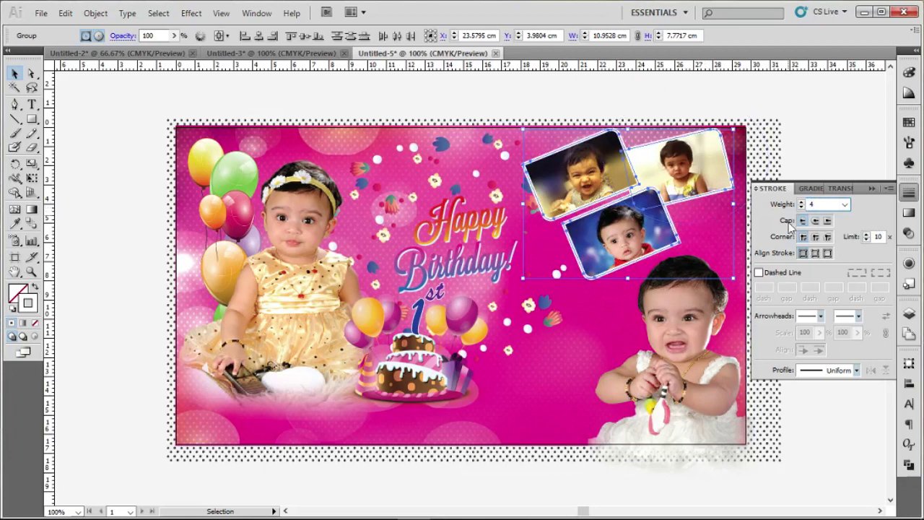
{"action": "key", "text": "Return"}
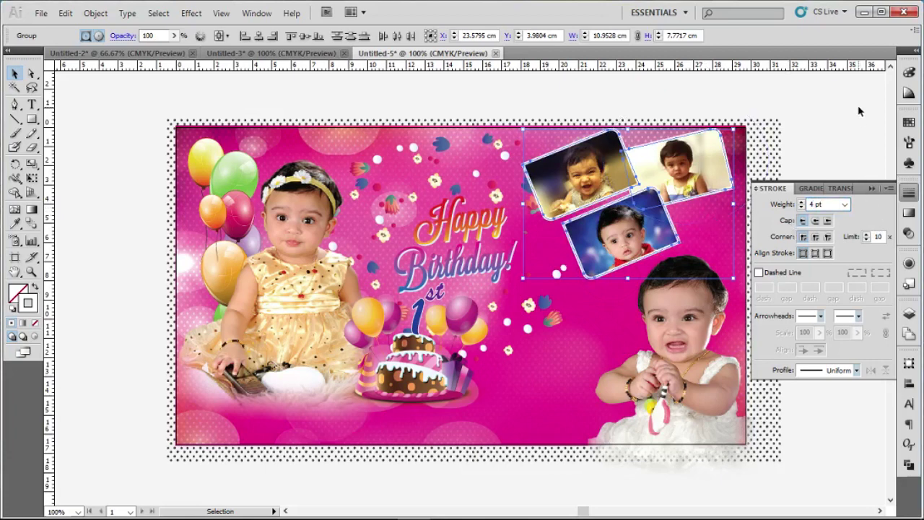
{"action": "key", "text": "Return"}
{"action": "type", "text": "3"}
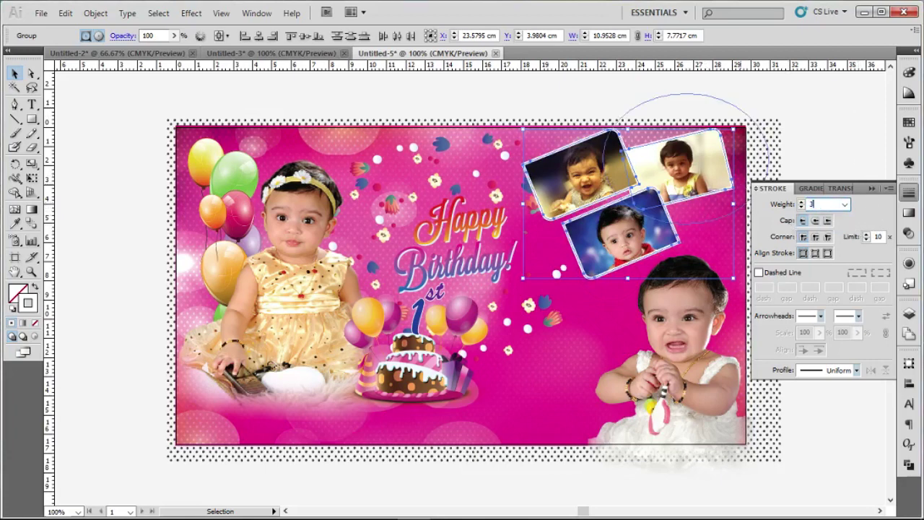
{"action": "key", "text": "Return"}
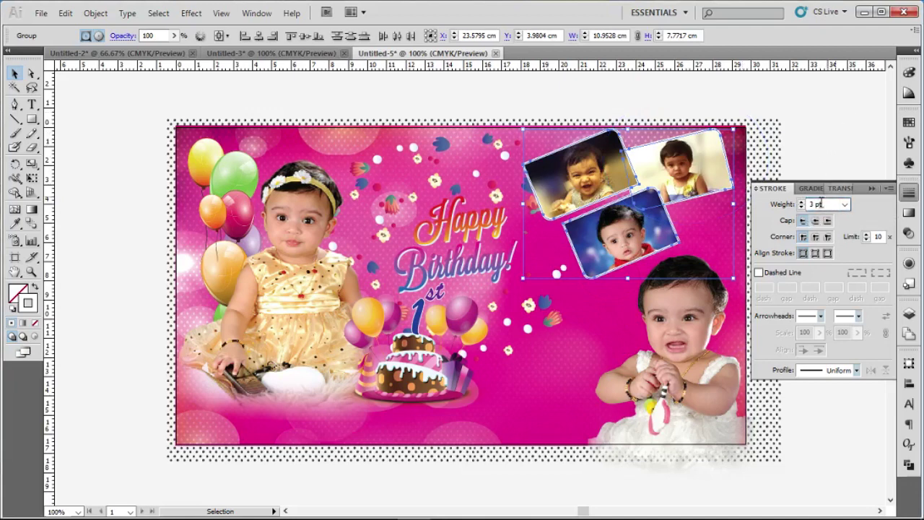
{"action": "left_click", "coordinate": [836, 150]}
{"action": "left_click", "coordinate": [722, 172]}
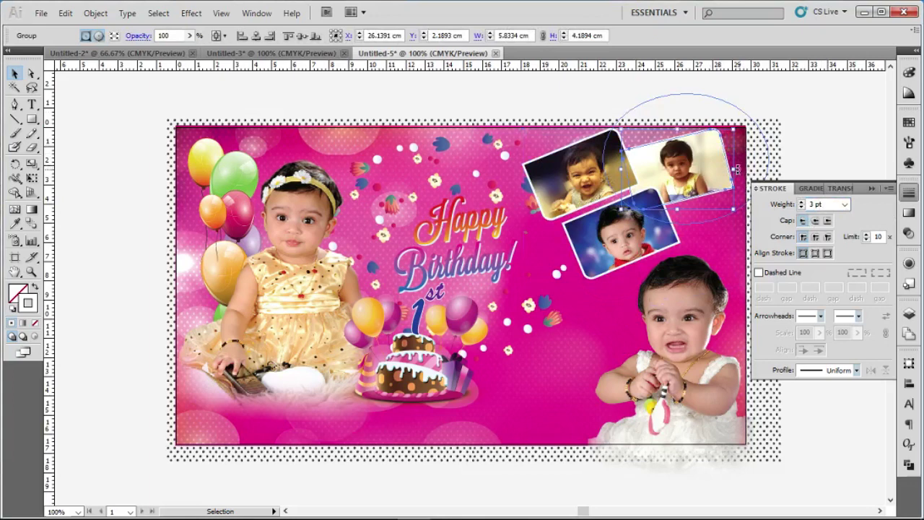
Rotate the three-photo collage a few degrees and shift it slightly left and down
{"action": "left_click_drag", "start_coordinate": [738, 168], "coordinate": [738, 160]}
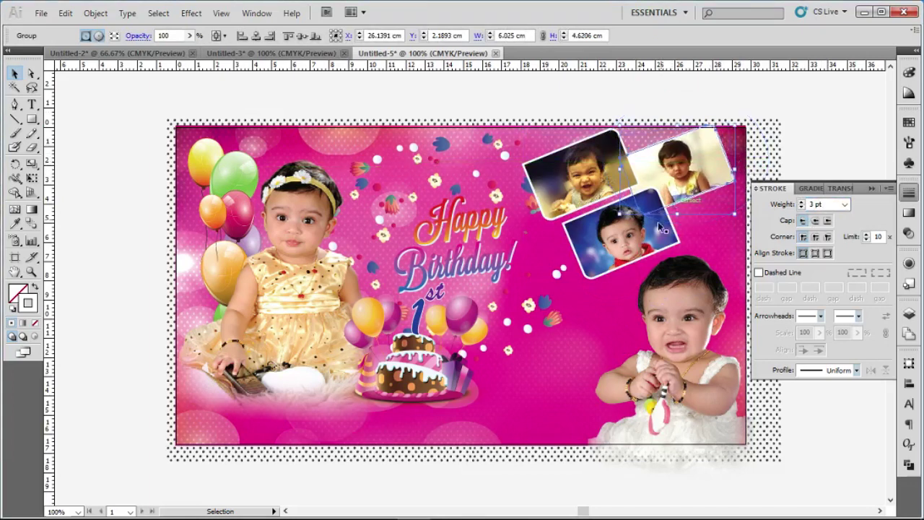
{"action": "left_click_drag", "start_coordinate": [600, 179], "coordinate": [590, 186]}
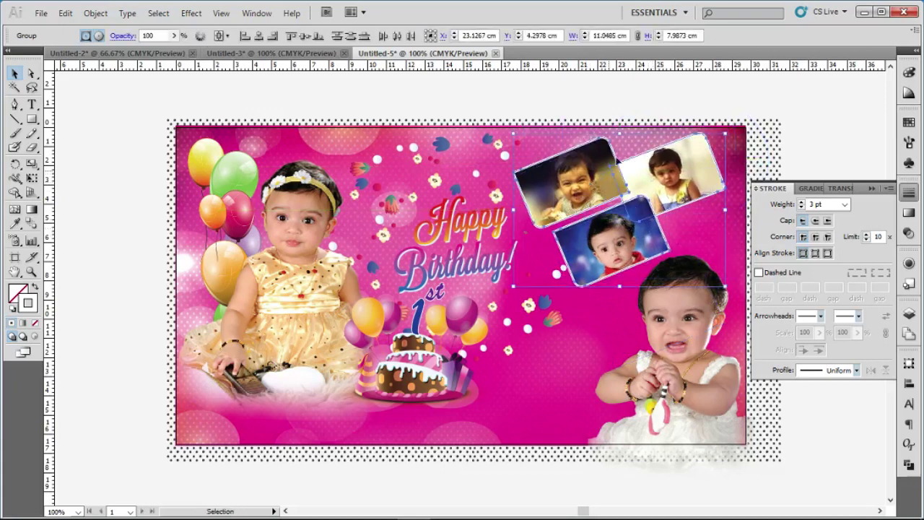
{"action": "left_click", "coordinate": [649, 99]}
{"action": "left_click", "coordinate": [625, 240]}
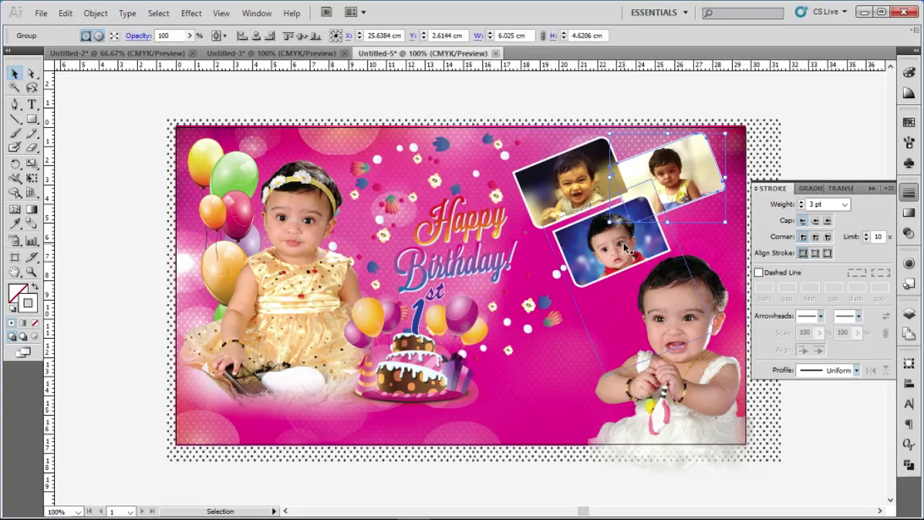
{"action": "left_click", "coordinate": [623, 243], "text": "shift"}
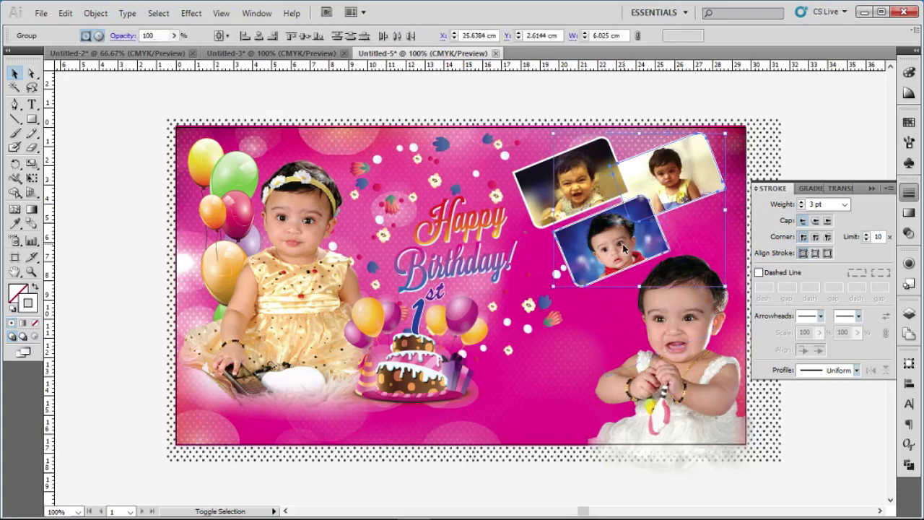
{"action": "left_click", "coordinate": [191, 13]}
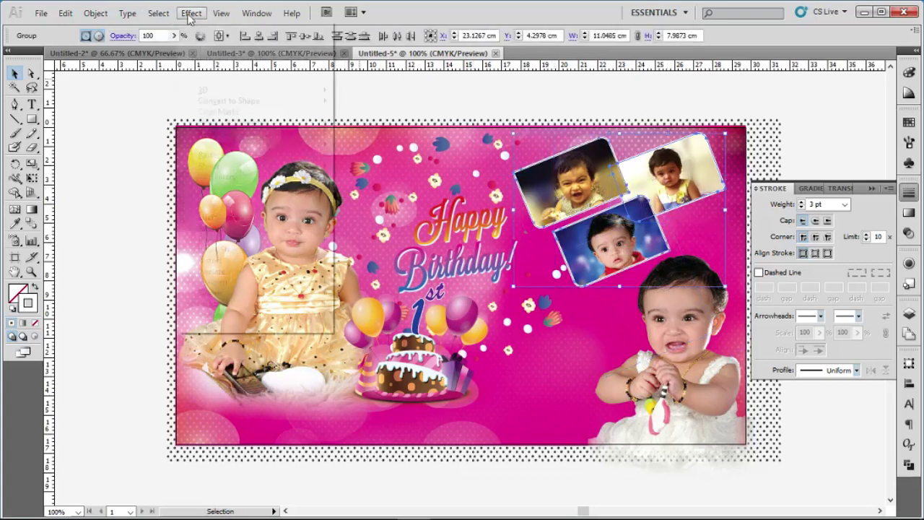
{"action": "mouse_move", "coordinate": [210, 165]}
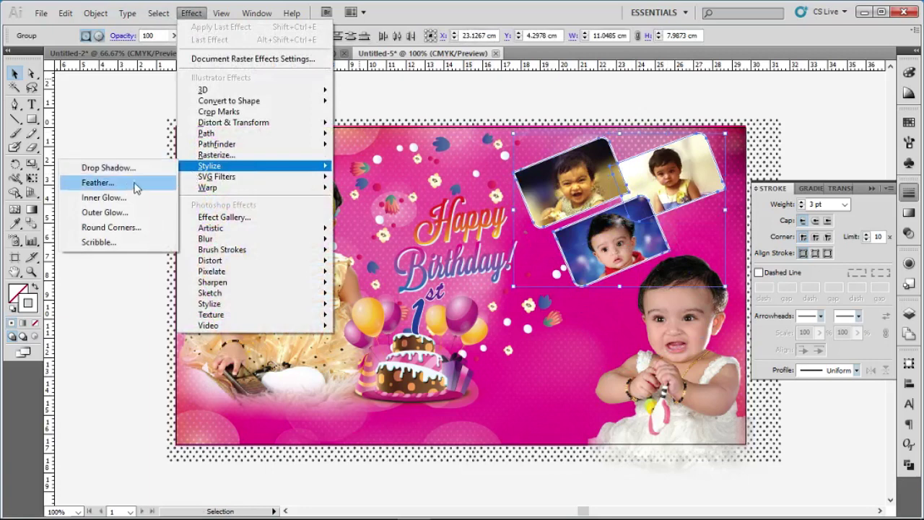
Open Drop Shadow with Preview on and start editing the X offset
{"action": "left_click", "coordinate": [129, 169]}
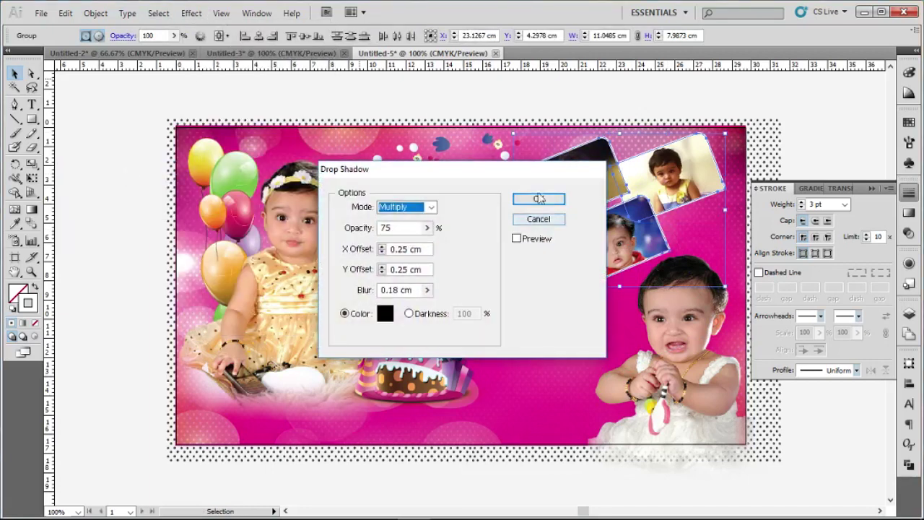
{"action": "left_click", "coordinate": [383, 236]}
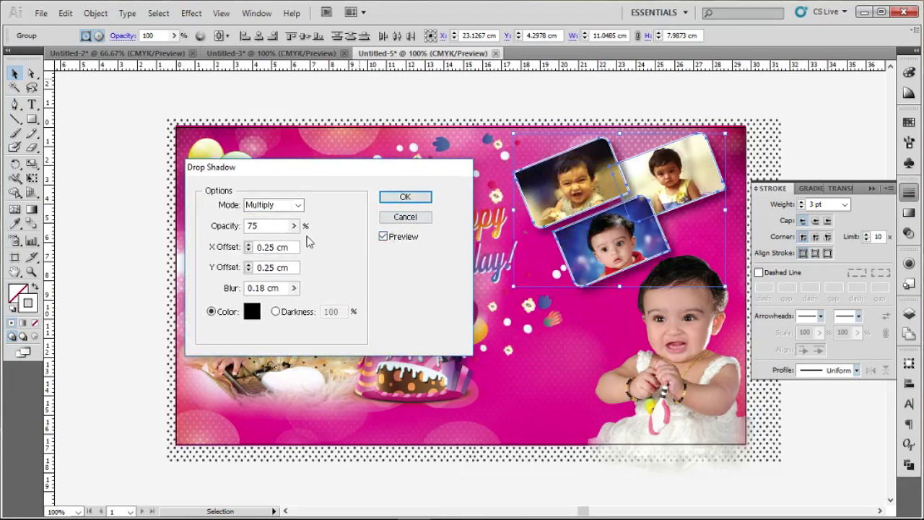
{"action": "left_click", "coordinate": [267, 247]}
{"action": "left_click_drag", "start_coordinate": [265, 247], "coordinate": [275, 247]}
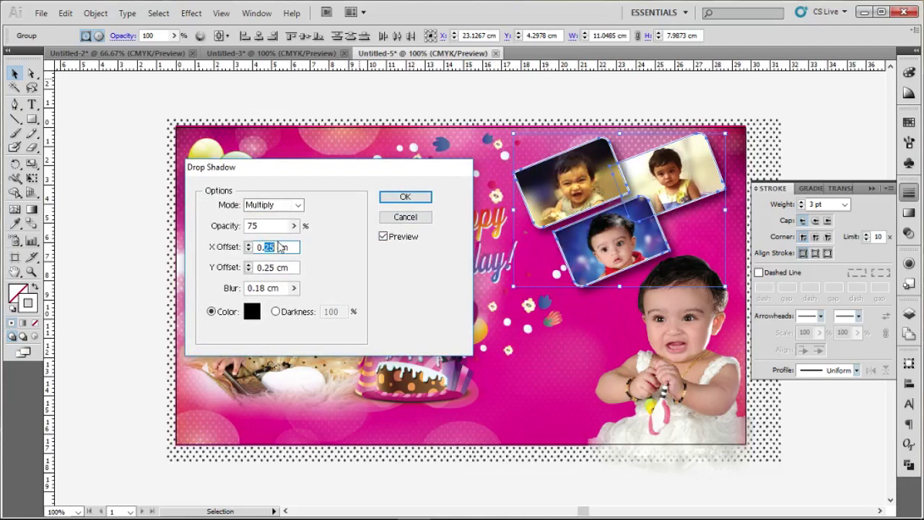
{"action": "key", "text": "BackSpace"}
{"action": "type", "text": "5"}
{"action": "key", "text": "Tab"}
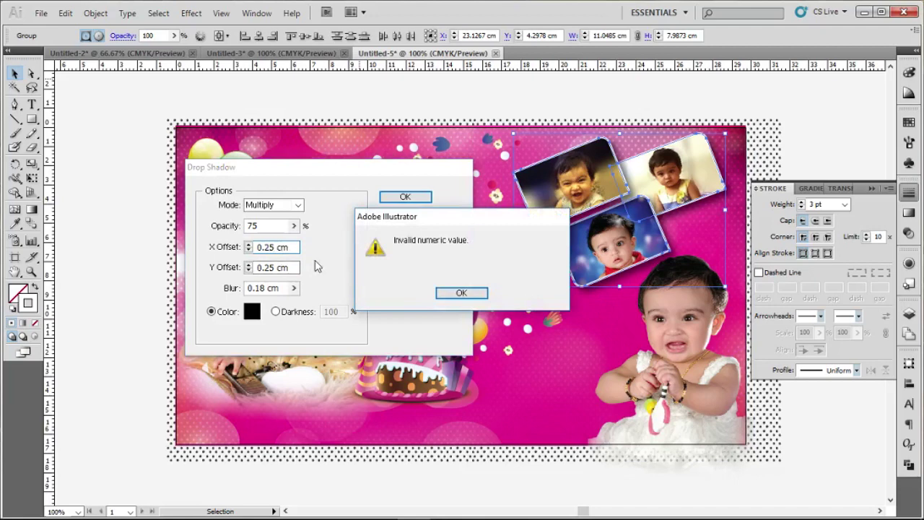
{"action": "left_click", "coordinate": [438, 296]}
Set both the X and Y shadow offsets to 0.1 cm
{"action": "left_click", "coordinate": [266, 247]}
{"action": "left_click_drag", "start_coordinate": [267, 247], "coordinate": [278, 247]}
{"action": "type", "text": "5"}
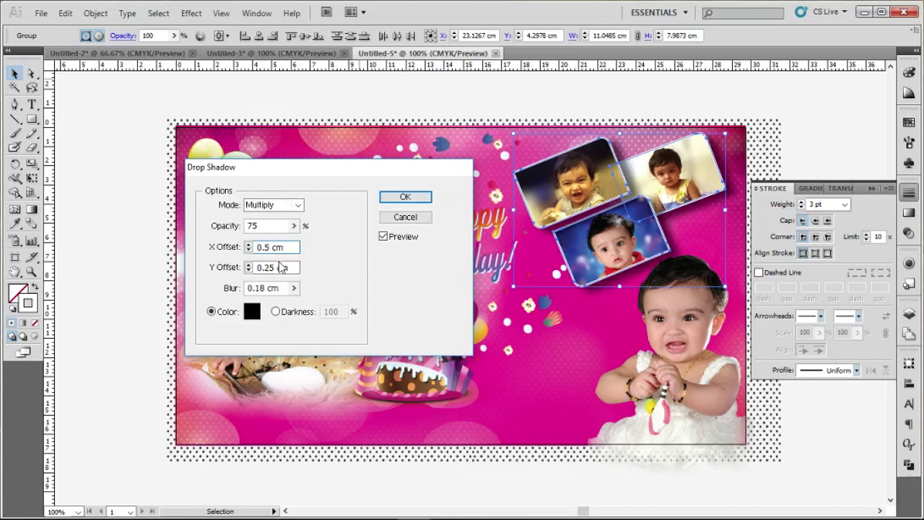
{"action": "double_click", "coordinate": [267, 267]}
{"action": "type", "text": "5"}
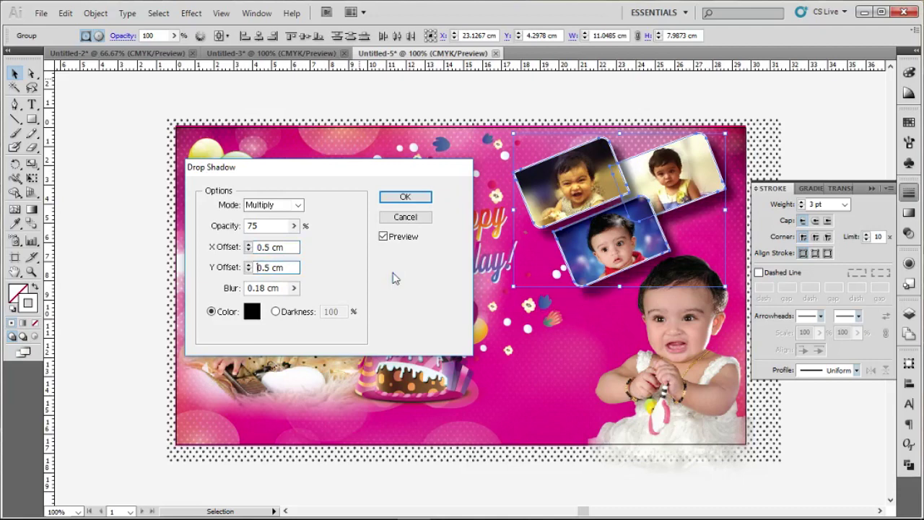
{"action": "left_click_drag", "start_coordinate": [265, 246], "coordinate": [268, 246]}
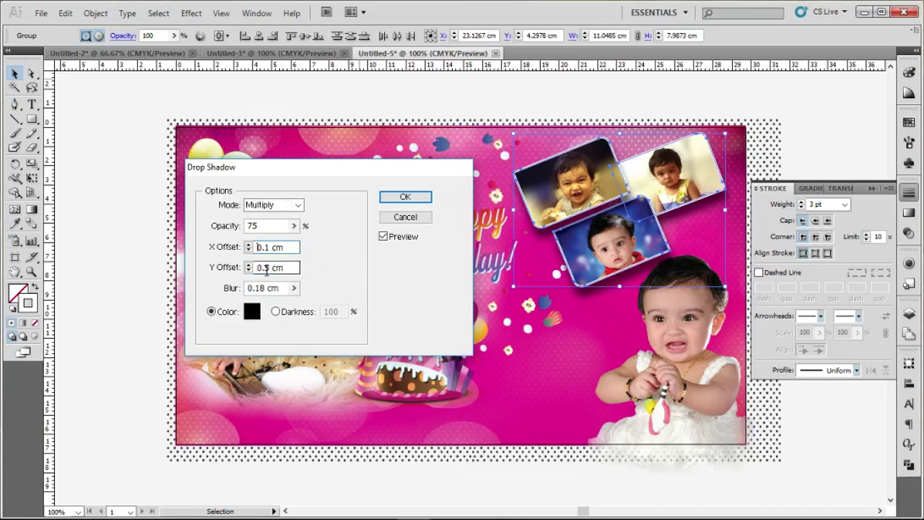
{"action": "left_click_drag", "start_coordinate": [263, 268], "coordinate": [272, 270]}
{"action": "type", "text": "1"}
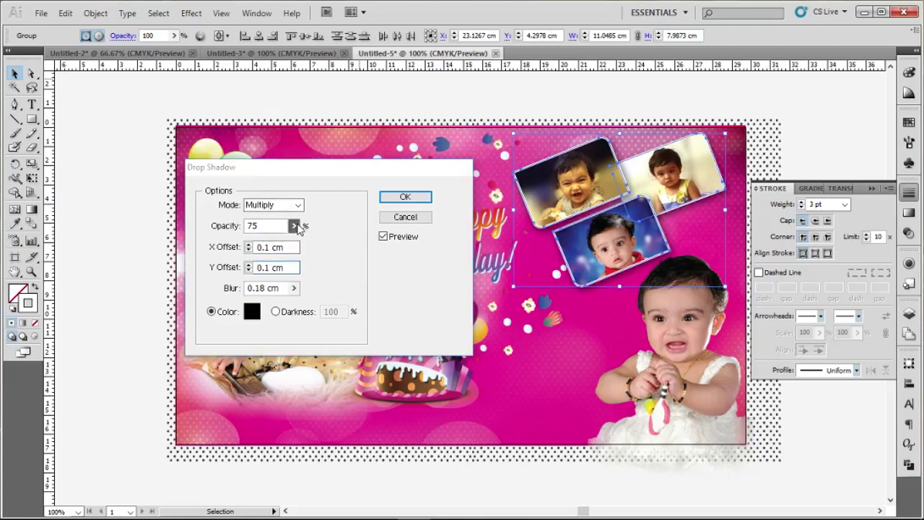
Raise the shadow opacity to 88% and apply the drop shadow
{"action": "left_click", "coordinate": [294, 225]}
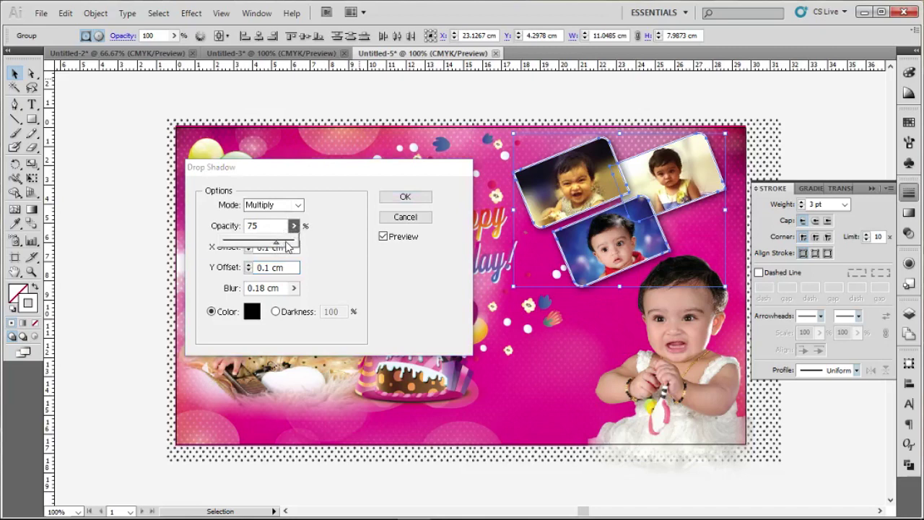
{"action": "left_click", "coordinate": [286, 242]}
{"action": "left_click", "coordinate": [406, 204]}
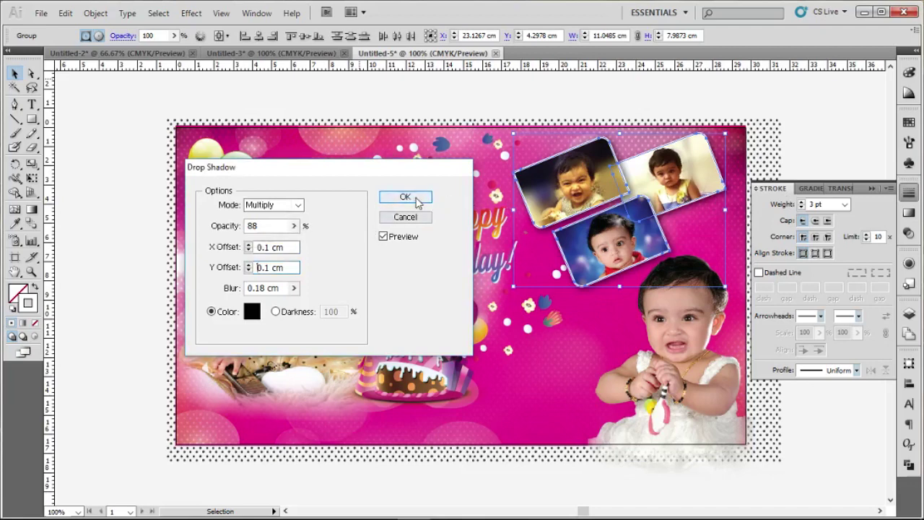
{"action": "left_click", "coordinate": [406, 197]}
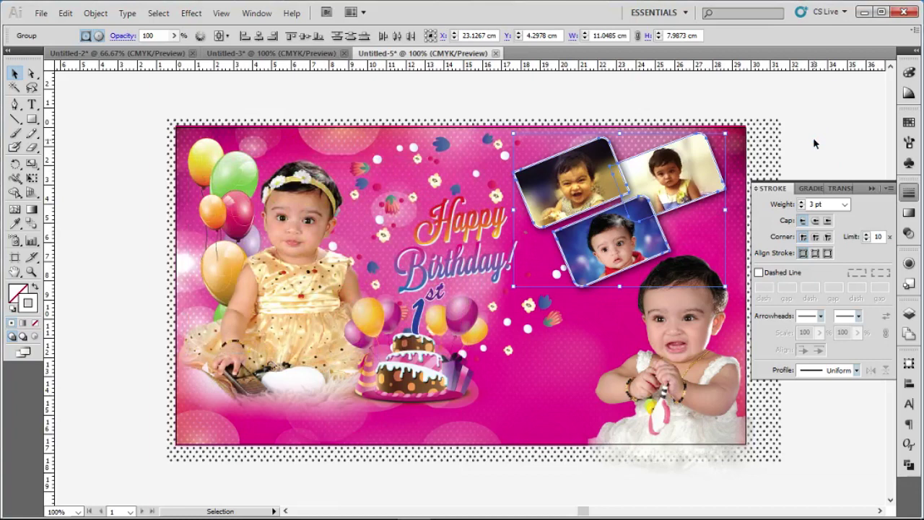
{"action": "left_click", "coordinate": [871, 188]}
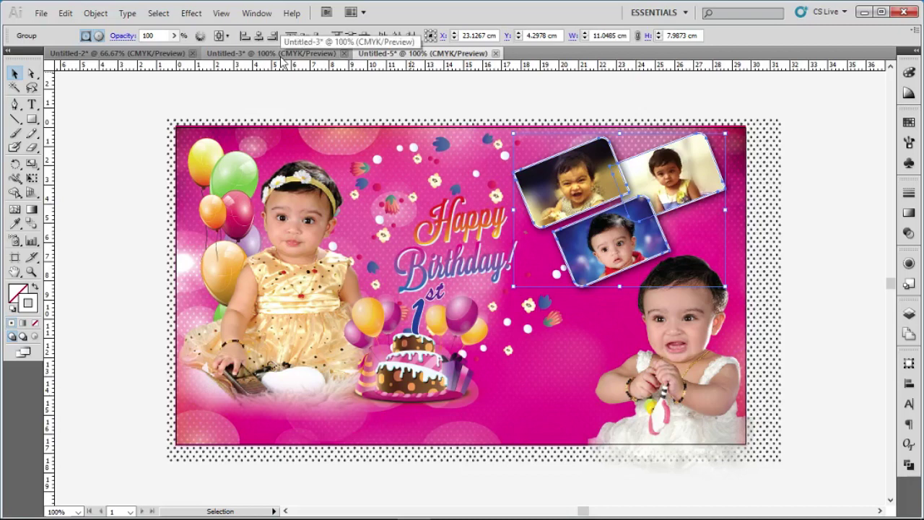
{"action": "scroll", "coordinate": [520, 238], "scroll_direction": "down", "scroll_amount": 3}
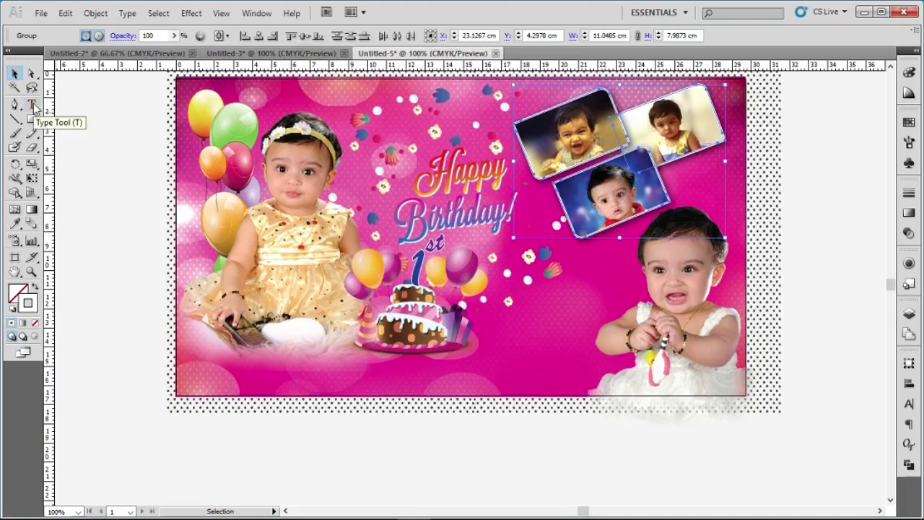
{"action": "left_click", "coordinate": [239, 54]}
{"action": "left_click", "coordinate": [174, 56]}
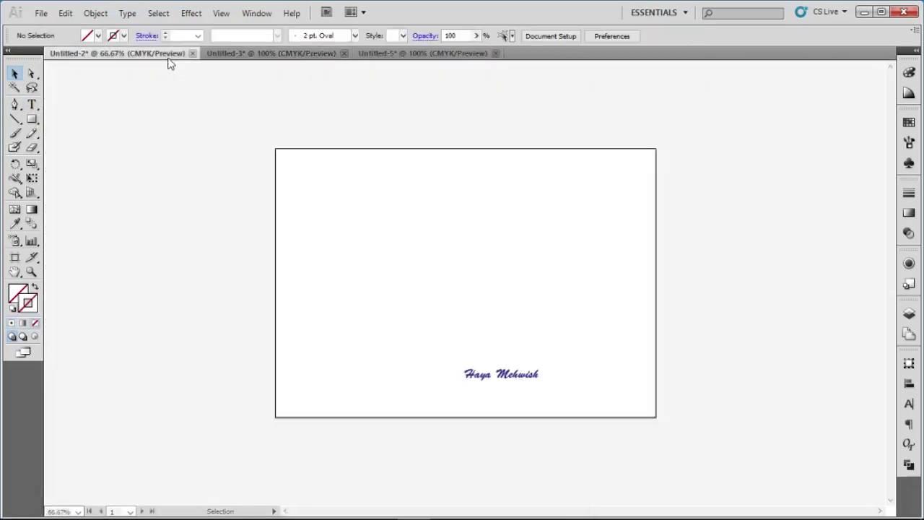
{"action": "double_click", "coordinate": [512, 376]}
{"action": "key", "text": "ctrl+c"}
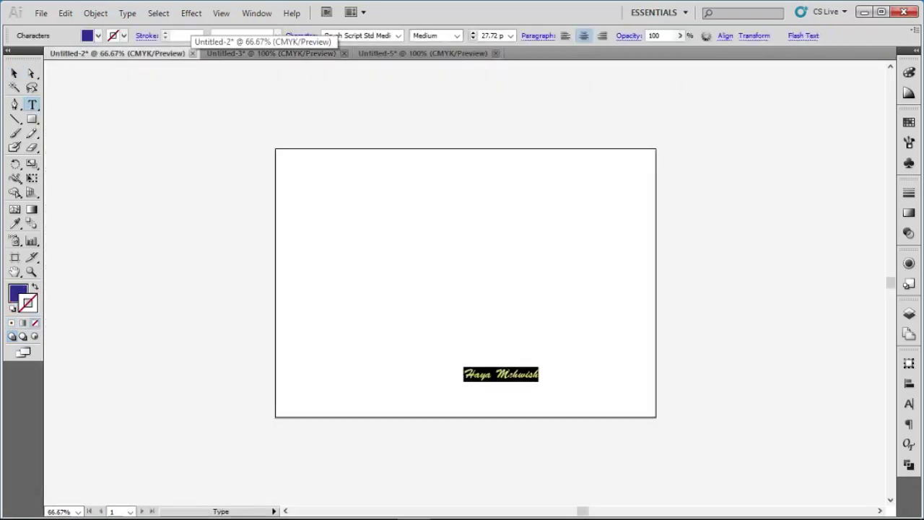
{"action": "left_click", "coordinate": [311, 56]}
{"action": "left_click", "coordinate": [433, 57]}
{"action": "scroll", "coordinate": [508, 201], "scroll_direction": "down", "scroll_amount": 3}
{"action": "left_click", "coordinate": [32, 105]}
{"action": "left_click", "coordinate": [408, 409]}
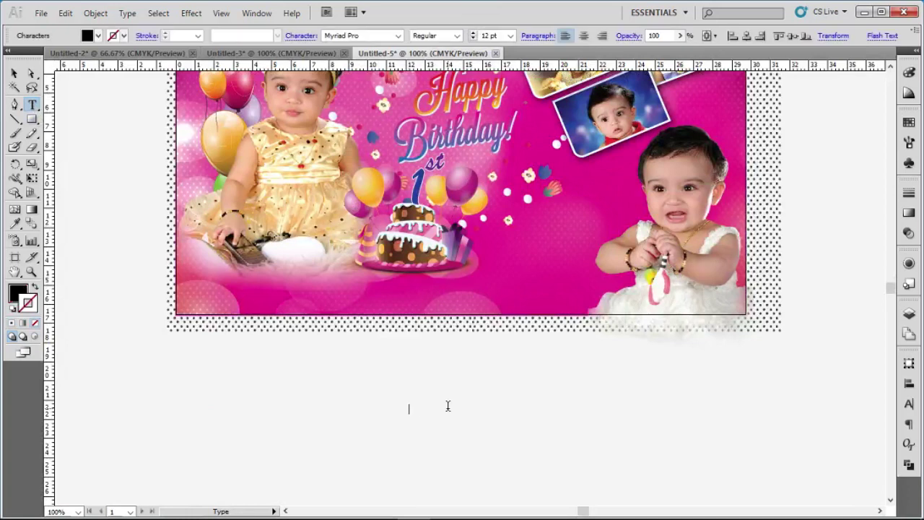
{"action": "key", "text": "ctrl+v"}
Move the pasted name onto the banner near the cake and tilt it upward
{"action": "left_click", "coordinate": [14, 73]}
{"action": "left_click", "coordinate": [448, 408]}
{"action": "left_click_drag", "start_coordinate": [449, 412], "coordinate": [560, 286]}
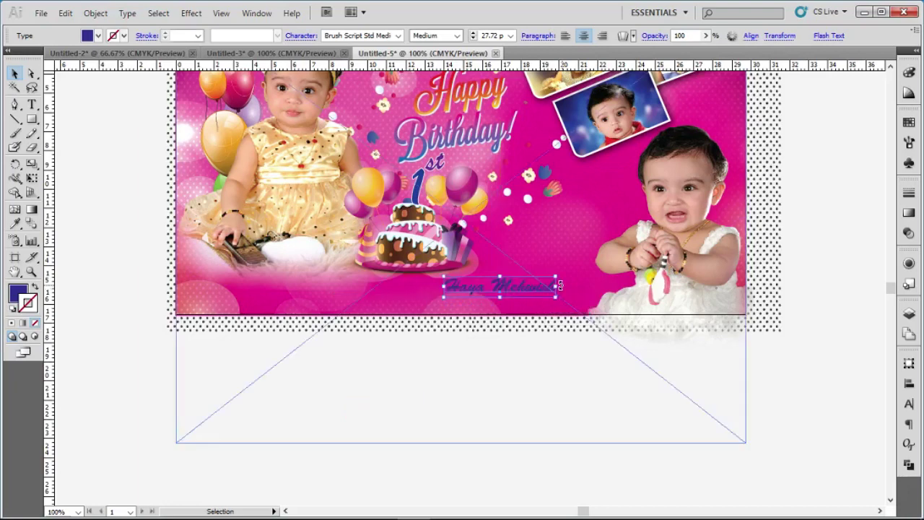
{"action": "mouse_move", "coordinate": [561, 286]}
{"action": "left_mouse_down"}
{"action": "mouse_move", "coordinate": [545, 285]}
{"action": "mouse_move", "coordinate": [560, 269]}
{"action": "left_mouse_up"}
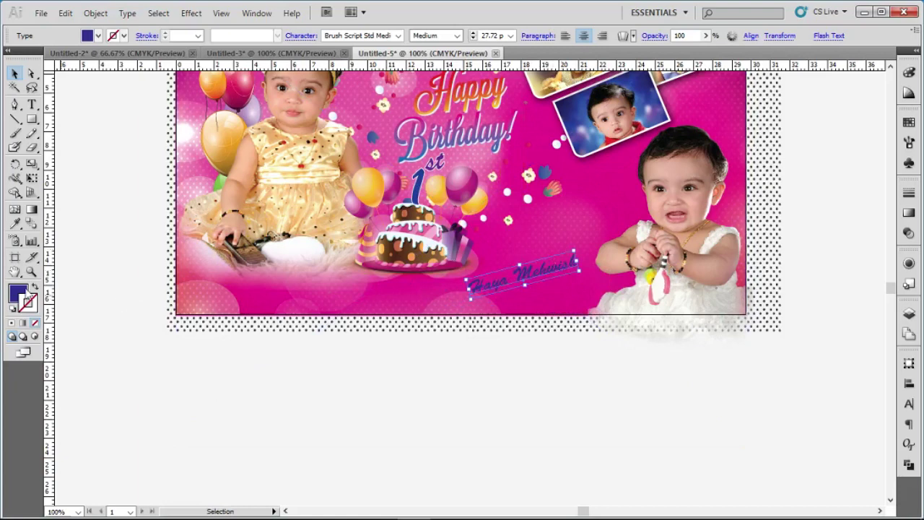
Give the name a white outline with weight 3
{"action": "left_click", "coordinate": [909, 72]}
{"action": "left_click", "coordinate": [771, 117]}
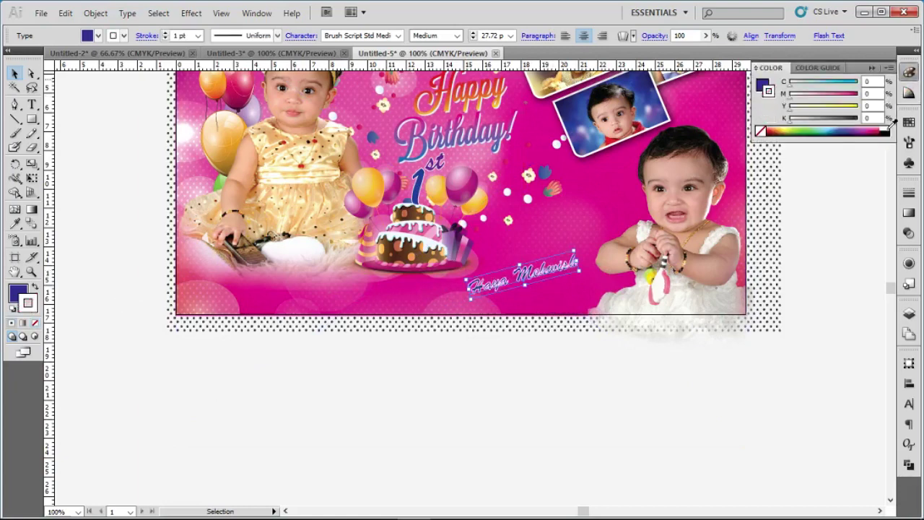
{"action": "left_click", "coordinate": [189, 35]}
{"action": "type", "text": "3"}
{"action": "left_click", "coordinate": [122, 247]}
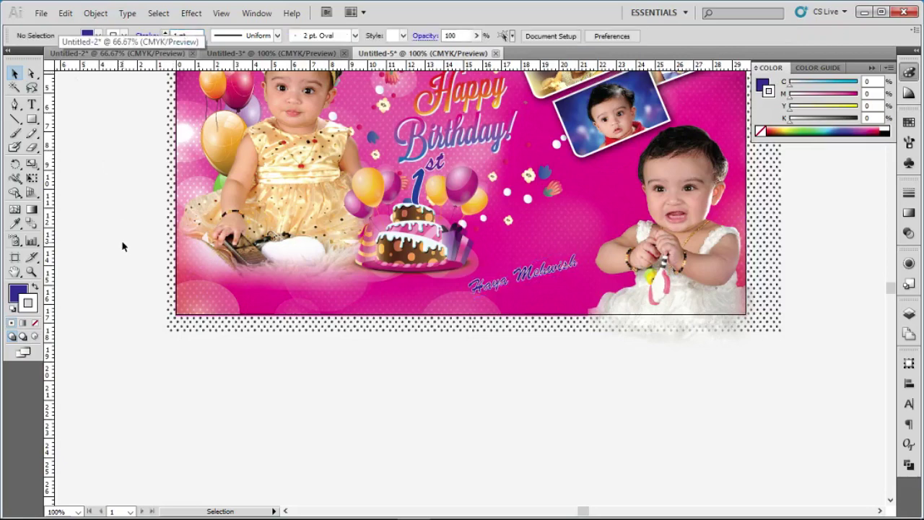
{"action": "left_click", "coordinate": [527, 277]}
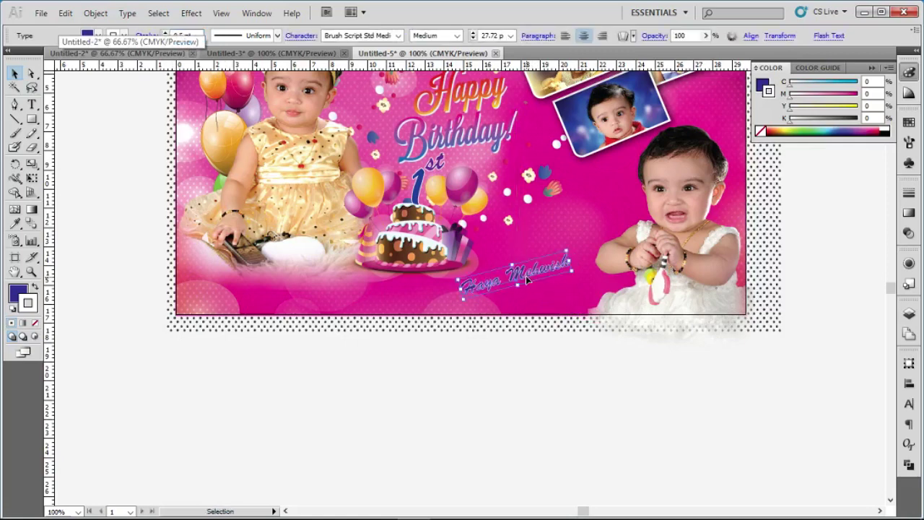
{"action": "left_click", "coordinate": [568, 370]}
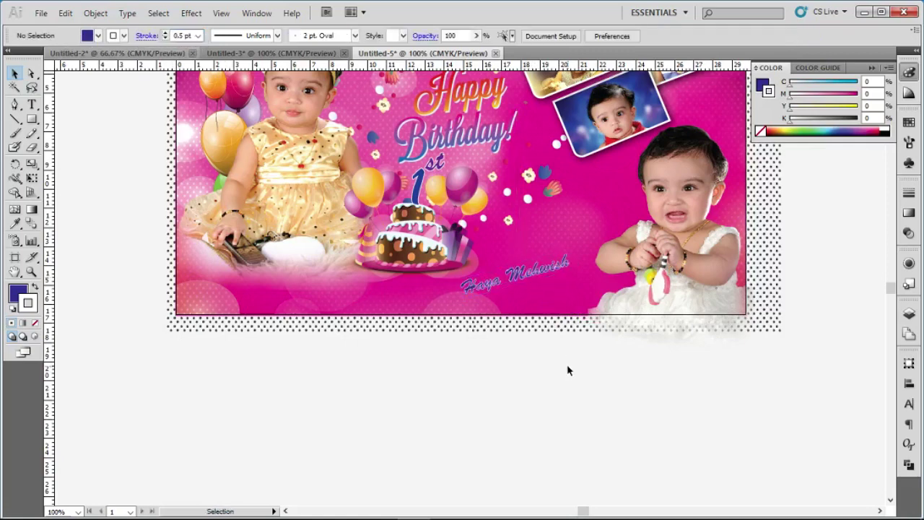
Enlarge the name and position it just below the cake
{"action": "scroll", "coordinate": [568, 371], "scroll_direction": "up", "scroll_amount": 2}
{"action": "left_click", "coordinate": [548, 317]}
{"action": "mouse_move", "coordinate": [566, 308]}
{"action": "left_mouse_down"}
{"action": "mouse_move", "coordinate": [603, 293]}
{"action": "mouse_move", "coordinate": [612, 268]}
{"action": "left_mouse_up"}
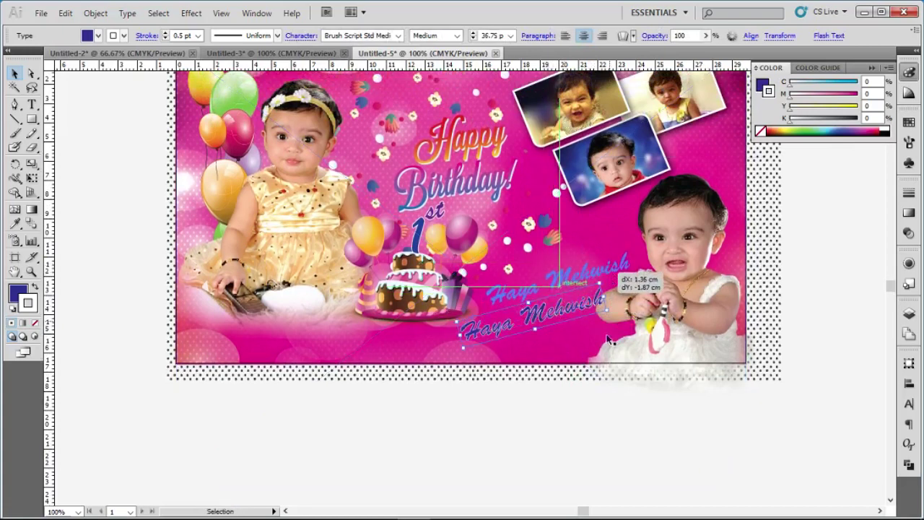
{"action": "left_click_drag", "start_coordinate": [609, 339], "coordinate": [610, 341]}
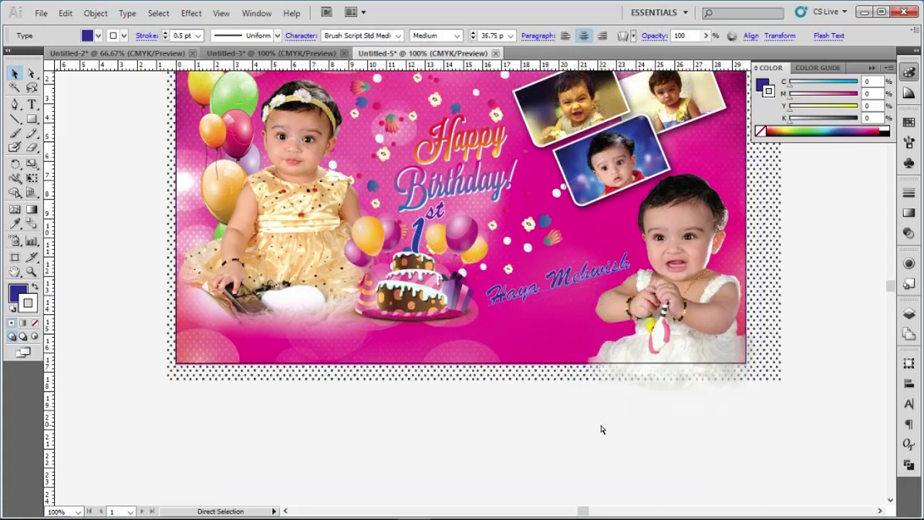
{"action": "left_click_drag", "start_coordinate": [761, 408], "coordinate": [581, 157]}
{"action": "left_click_drag", "start_coordinate": [634, 261], "coordinate": [638, 309]}
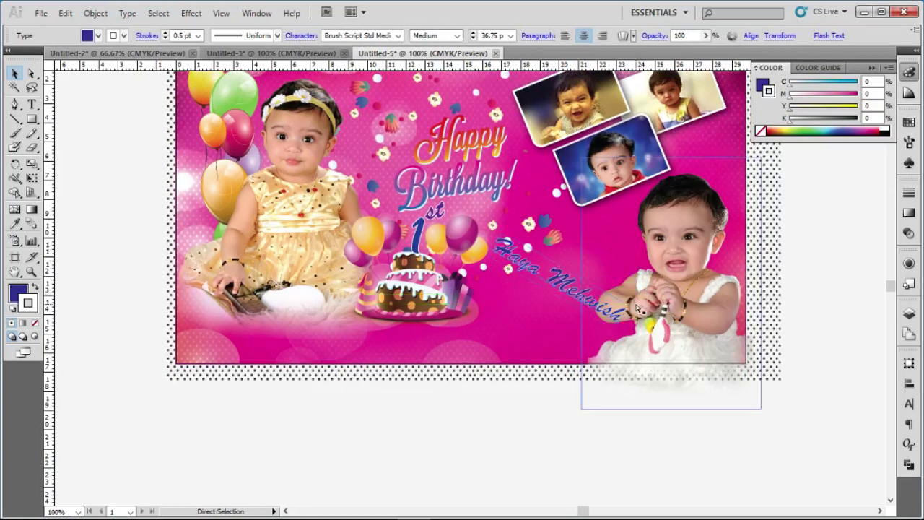
{"action": "left_click", "coordinate": [618, 431]}
{"action": "key", "text": "ctrl+z"}
{"action": "key", "text": "ctrl+z"}
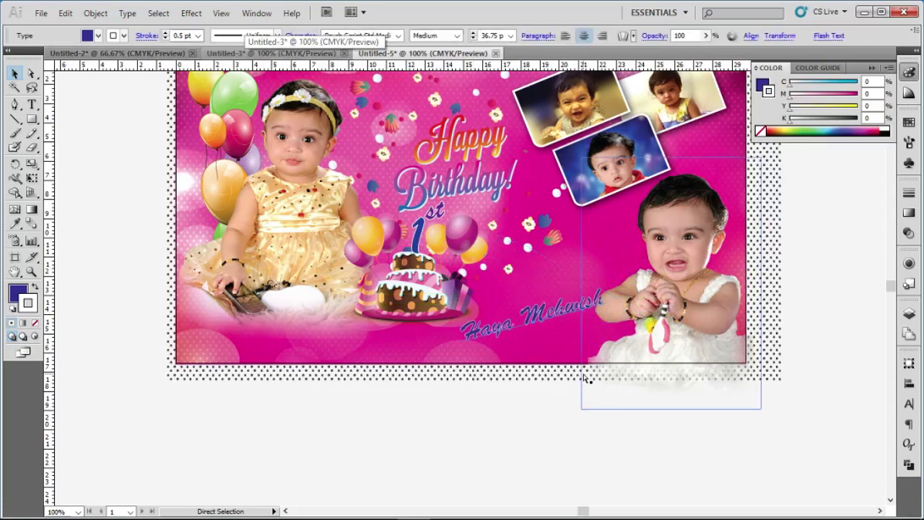
{"action": "left_click_drag", "start_coordinate": [555, 314], "coordinate": [523, 332]}
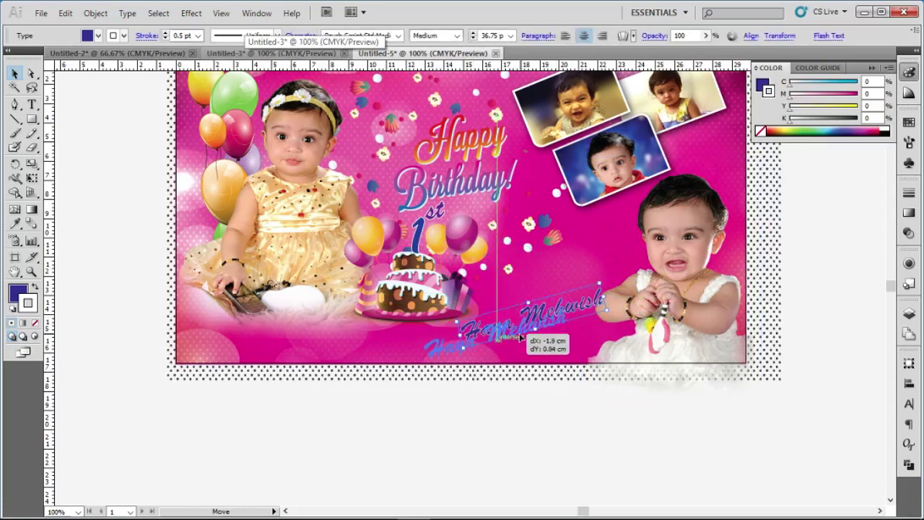
Nudge the cake and balloons left, then move the Happy Birthday greeting and confetti up-left
{"action": "left_click_drag", "start_coordinate": [416, 291], "coordinate": [410, 290]}
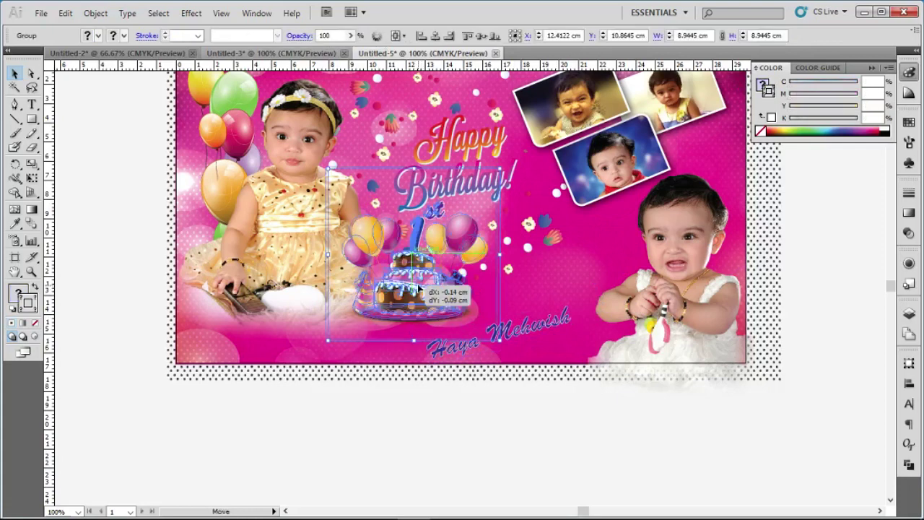
{"action": "left_click", "coordinate": [471, 145]}
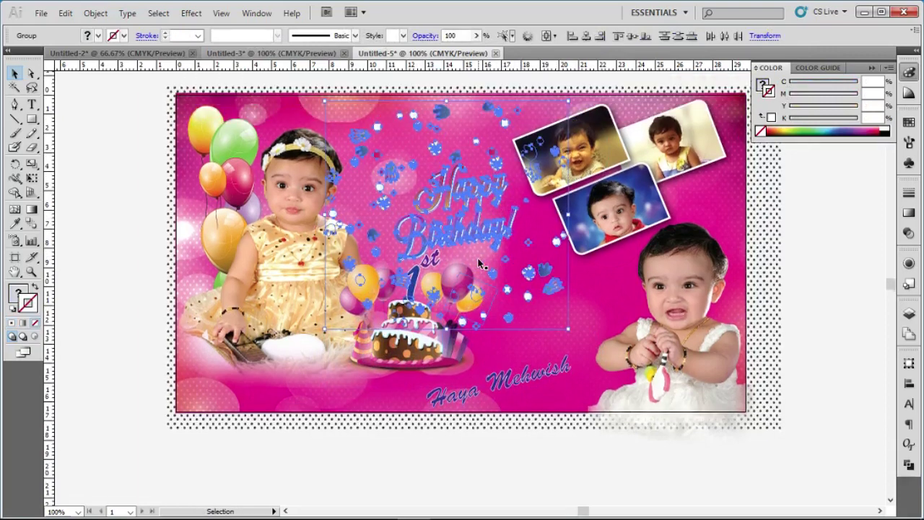
{"action": "scroll", "coordinate": [480, 193], "scroll_direction": "up", "scroll_amount": 1}
{"action": "left_click_drag", "start_coordinate": [478, 194], "coordinate": [455, 180]}
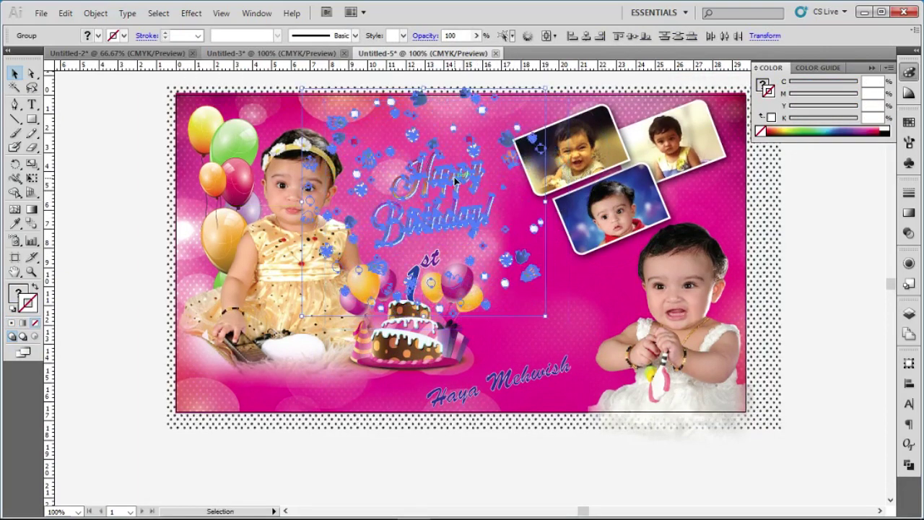
{"action": "left_click", "coordinate": [789, 279]}
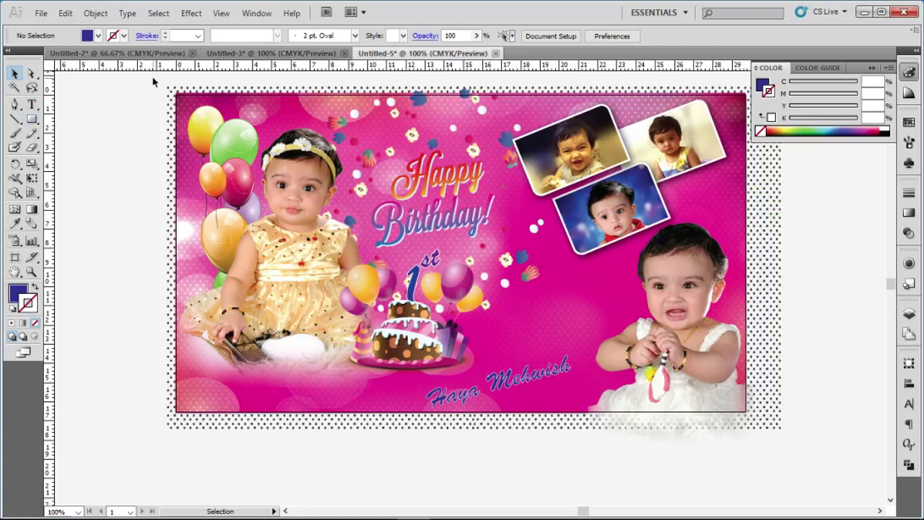
Select the banner artwork, including the dotted border and baby photo, and group it
{"action": "key", "text": "ctrl"}
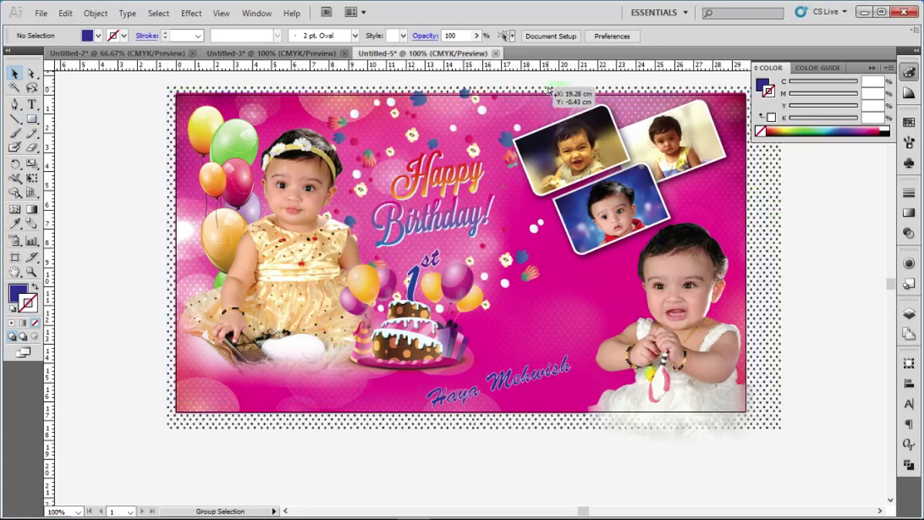
{"action": "left_click", "coordinate": [550, 90]}
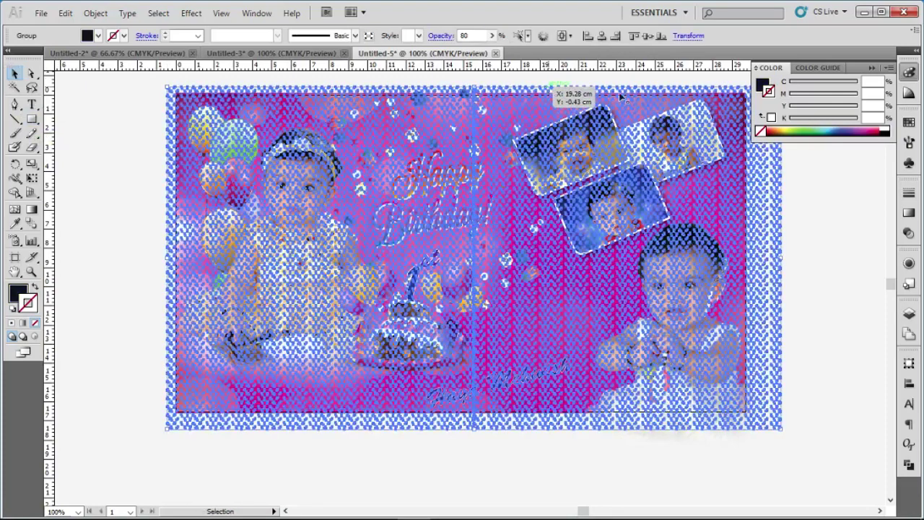
{"action": "left_click", "coordinate": [123, 111]}
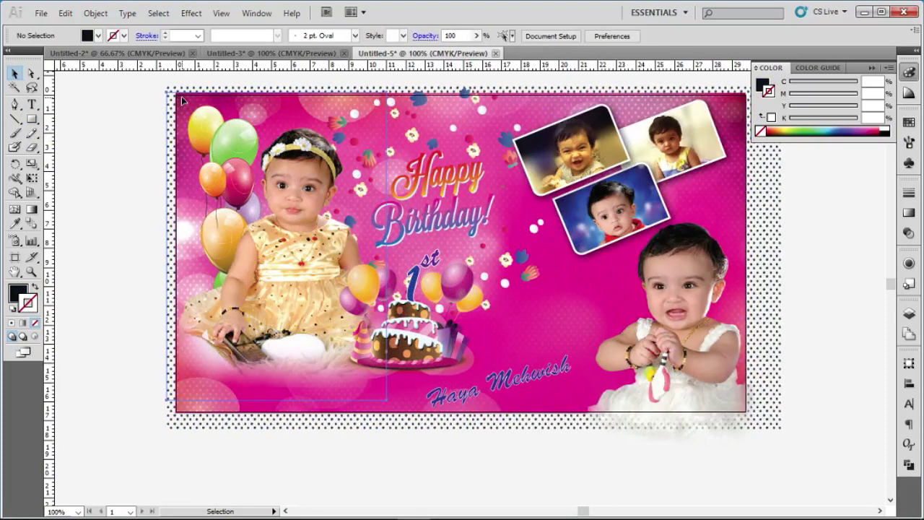
{"action": "left_click", "coordinate": [183, 101]}
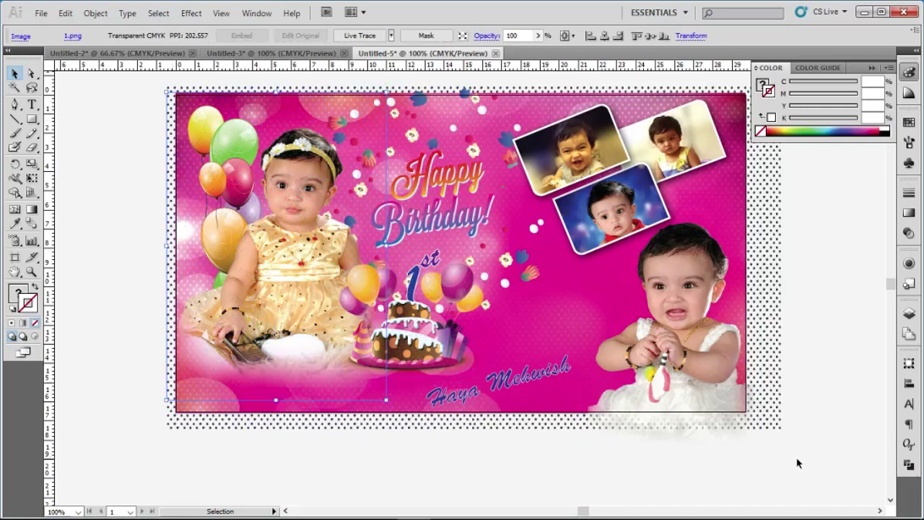
{"action": "scroll", "coordinate": [140, 192], "scroll_direction": "up", "scroll_amount": 3}
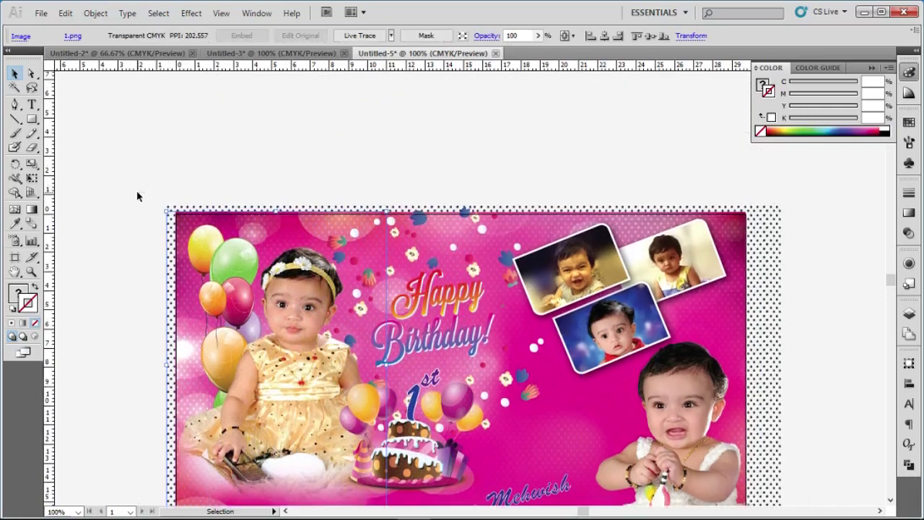
{"action": "scroll", "coordinate": [529, 244], "scroll_direction": "down", "scroll_amount": 3}
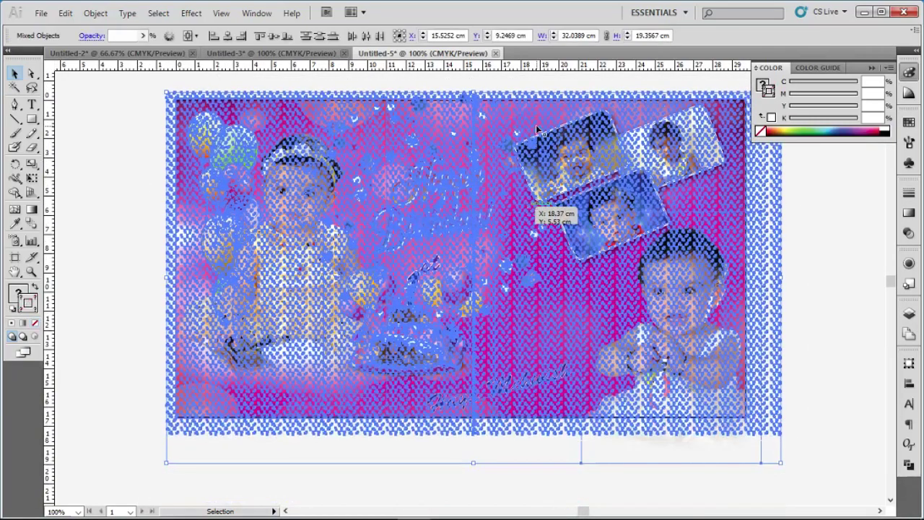
{"action": "right_click", "coordinate": [545, 150]}
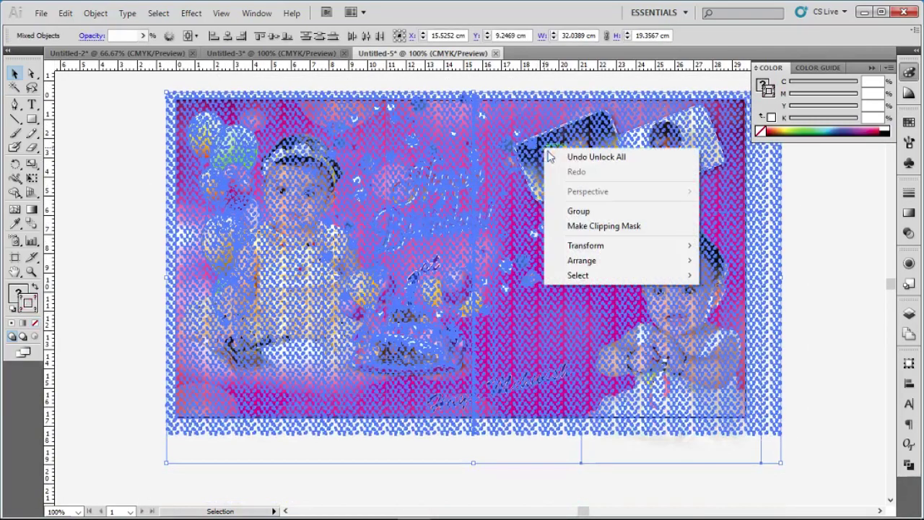
{"action": "left_click", "coordinate": [578, 211]}
{"action": "left_click", "coordinate": [807, 230]}
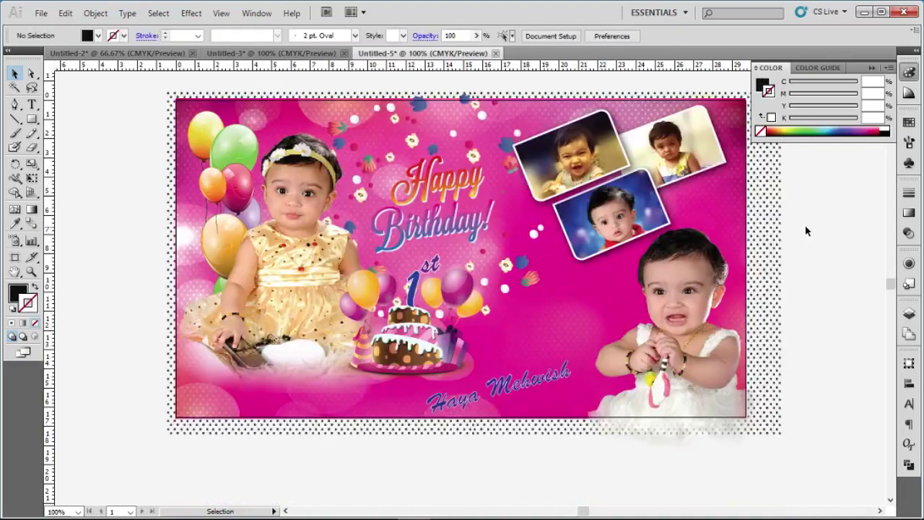
Draw a rectangle from the banner's top-left to its bottom-right corner
{"action": "left_click", "coordinate": [32, 118]}
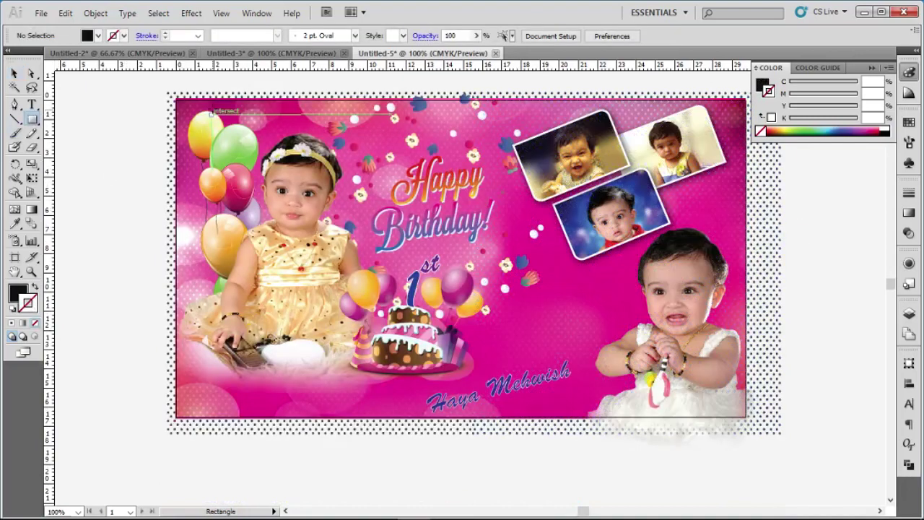
{"action": "left_click_drag", "start_coordinate": [176, 99], "coordinate": [746, 417]}
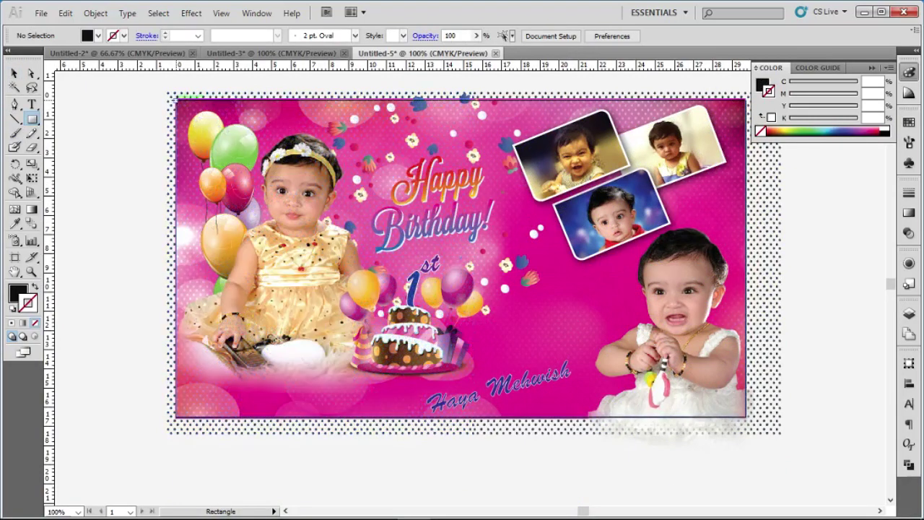
{"action": "left_click_drag", "start_coordinate": [176, 99], "coordinate": [747, 415]}
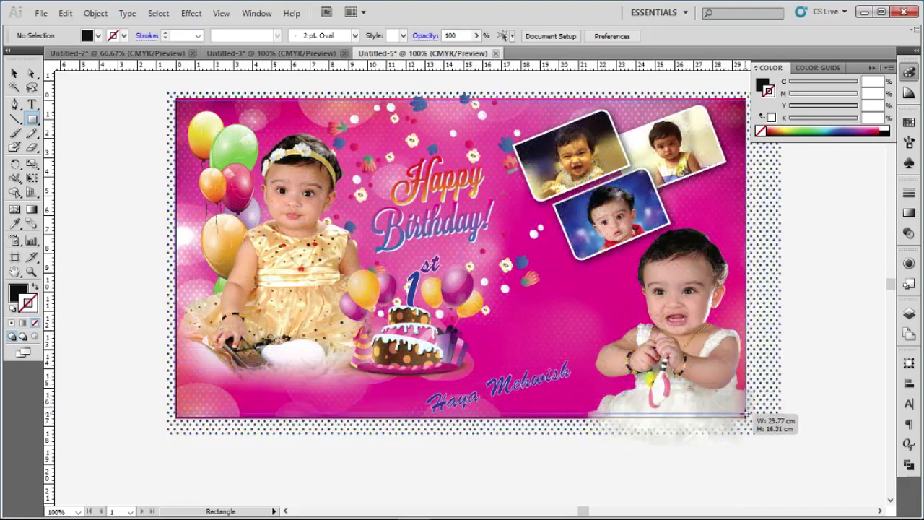
{"action": "left_click_drag", "start_coordinate": [747, 416], "coordinate": [747, 418]}
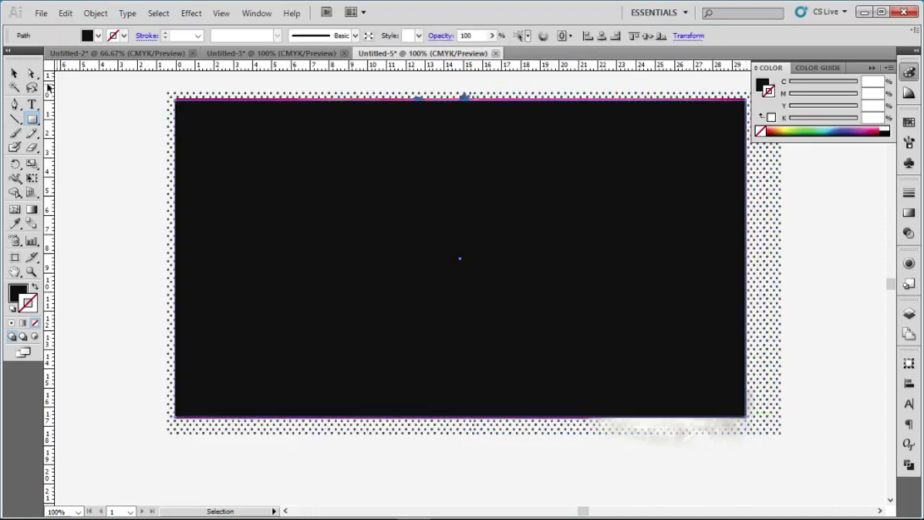
Fit the rectangle's top edge to the banner and select it together with all artwork
{"action": "left_click", "coordinate": [14, 73]}
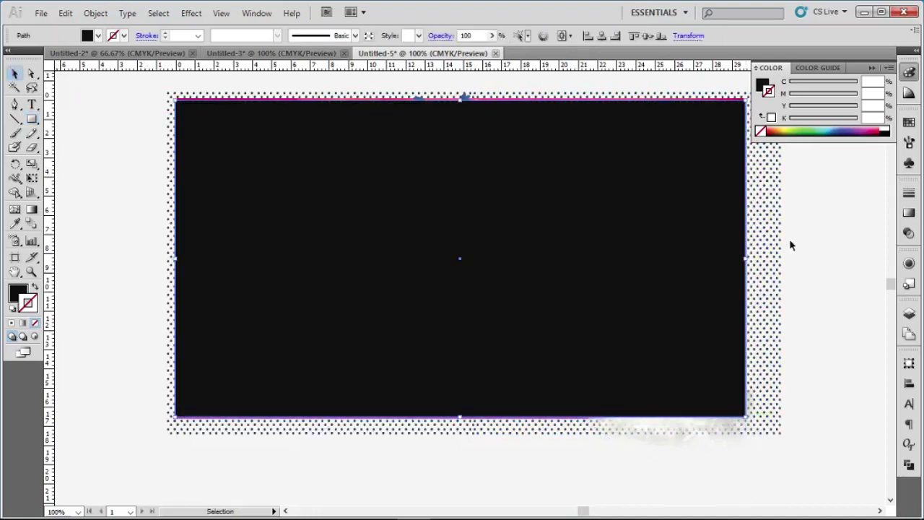
{"action": "key", "text": "ctrl+shift+bracketleft"}
{"action": "left_click_drag", "start_coordinate": [458, 100], "coordinate": [459, 97]}
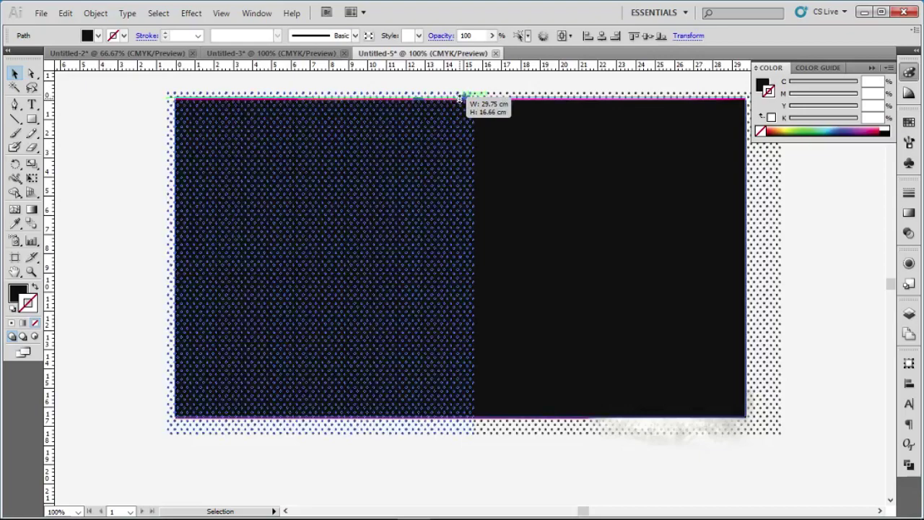
{"action": "left_click_drag", "start_coordinate": [459, 97], "coordinate": [459, 97]}
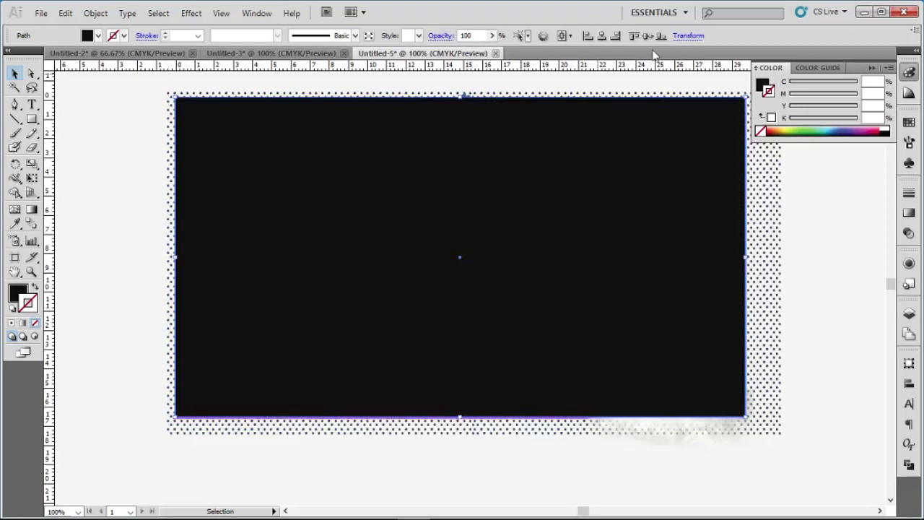
{"action": "left_click", "coordinate": [821, 334]}
{"action": "left_click_drag", "start_coordinate": [821, 351], "coordinate": [568, 231]}
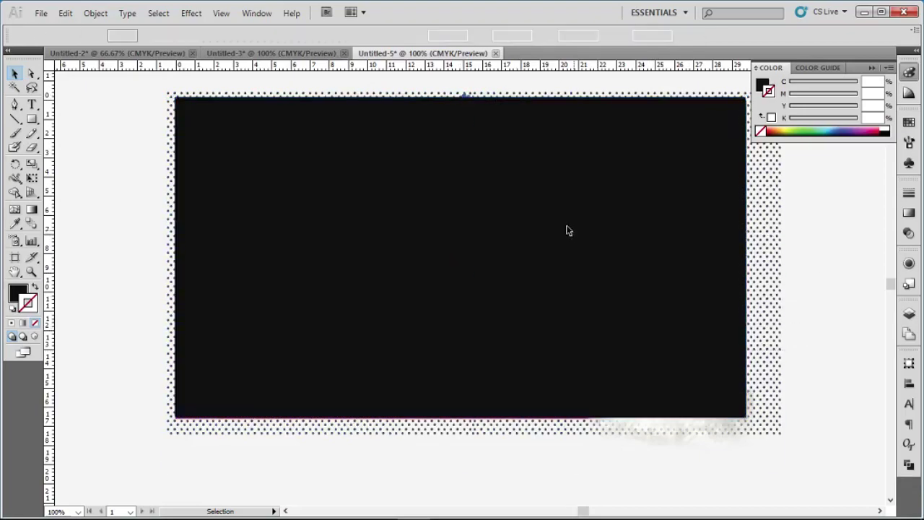
Make a clipping mask from the rectangle and the selected banner artwork
{"action": "right_click", "coordinate": [568, 230]}
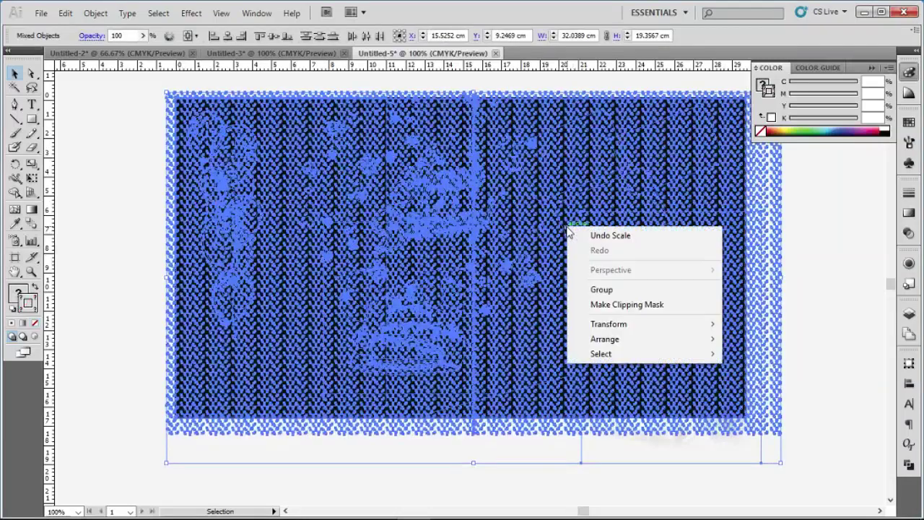
{"action": "left_click", "coordinate": [623, 305]}
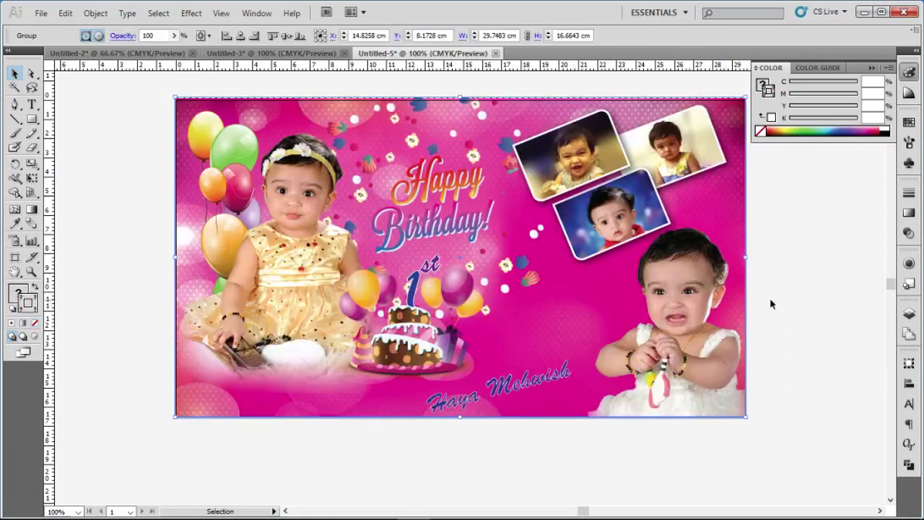
{"action": "left_click", "coordinate": [780, 437]}
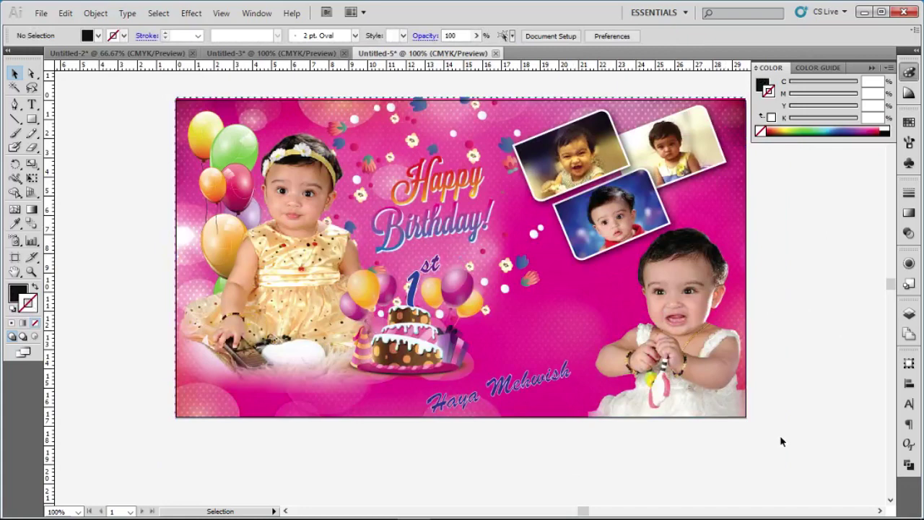
{"action": "scroll", "coordinate": [767, 241], "scroll_direction": "up", "scroll_amount": 1}
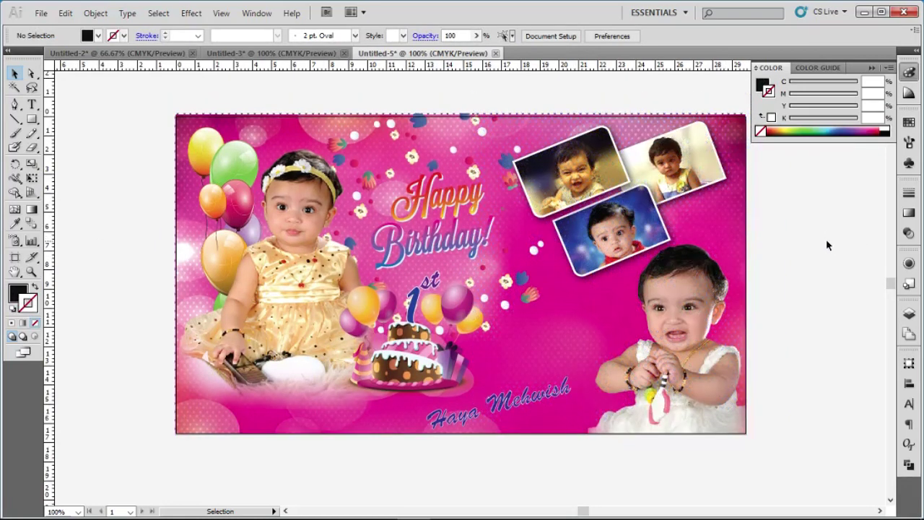
{"action": "left_click", "coordinate": [745, 140]}
Nudge the clipping path's top-left and top-right anchors down one step
{"action": "left_click", "coordinate": [31, 72]}
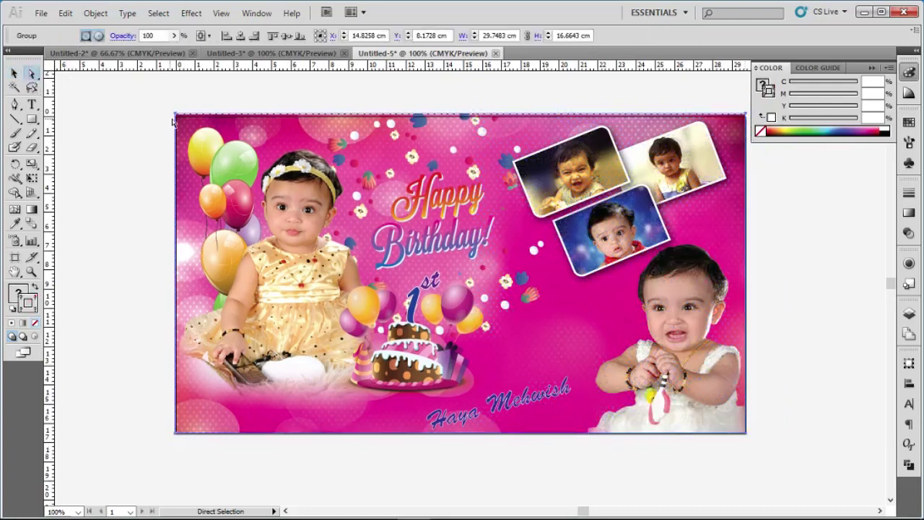
{"action": "left_click_drag", "start_coordinate": [179, 120], "coordinate": [178, 118]}
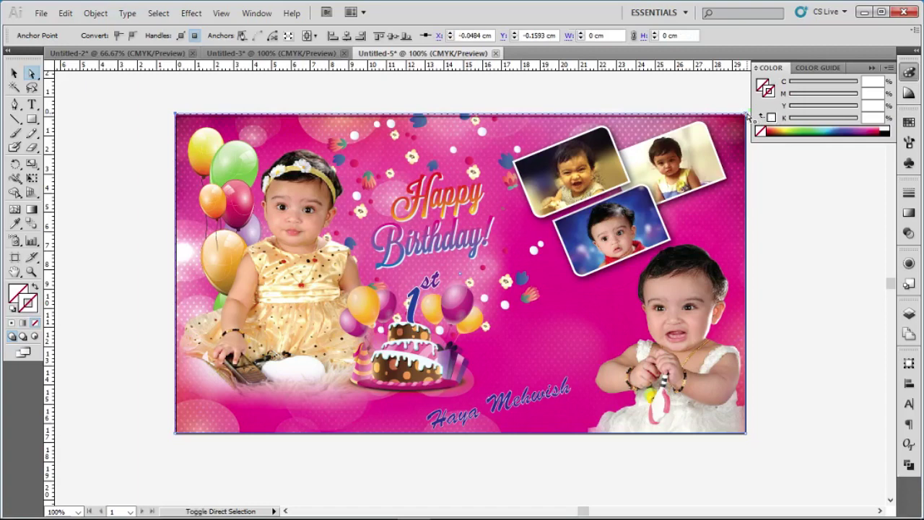
{"action": "left_click", "coordinate": [748, 116]}
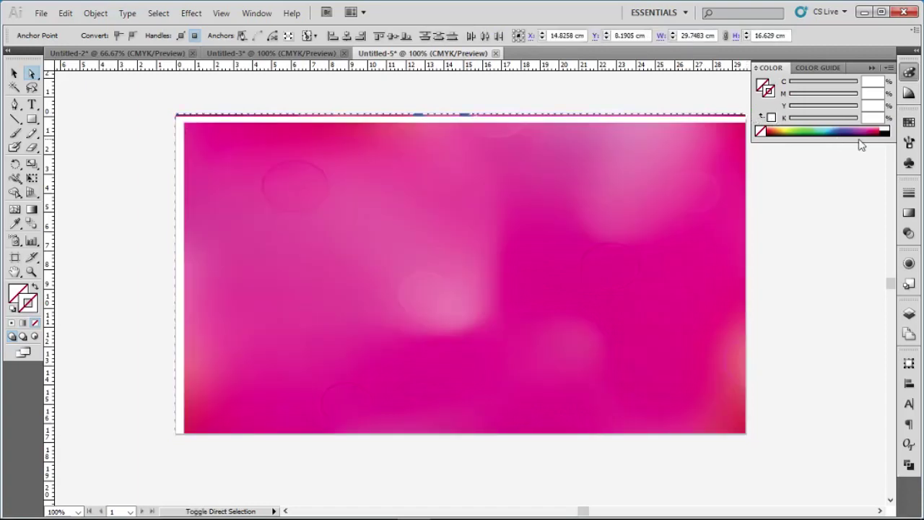
{"action": "key", "text": "Down"}
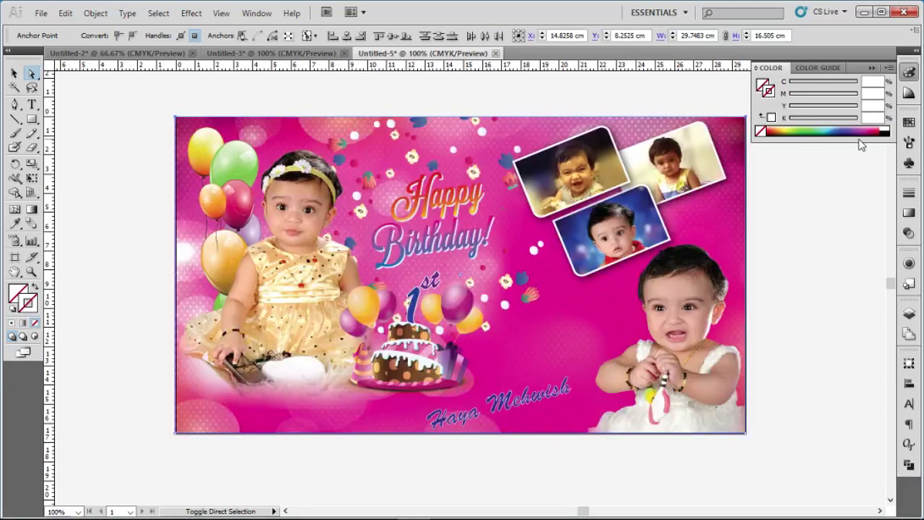
{"action": "left_click", "coordinate": [15, 73]}
{"action": "left_click", "coordinate": [63, 107]}
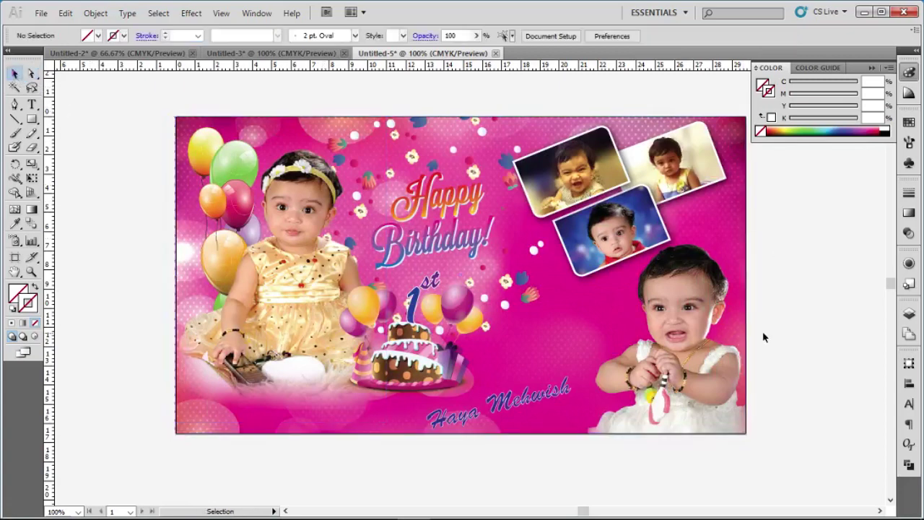
{"action": "key", "text": "ctrl"}
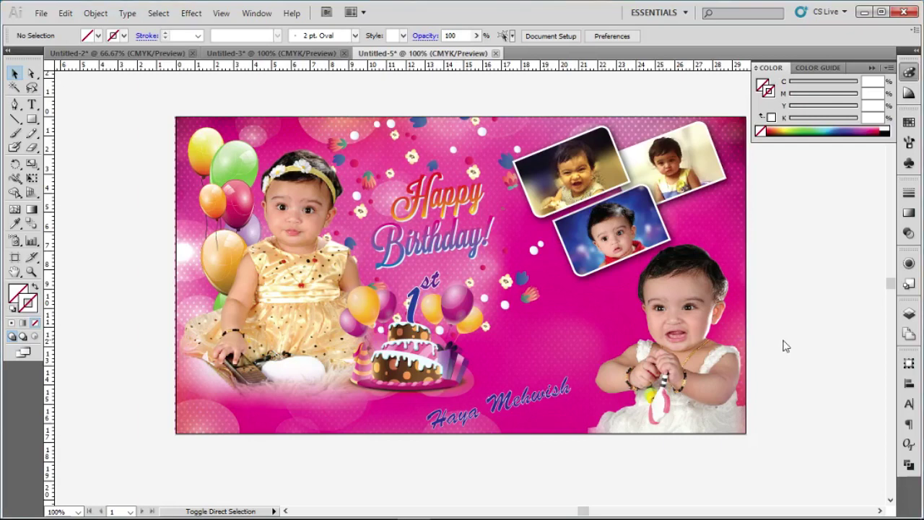
Save the banner to the Desktop as Adobe PDF Untitled-5.pdf with default PDF settings
{"action": "key", "text": "ctrl+s"}
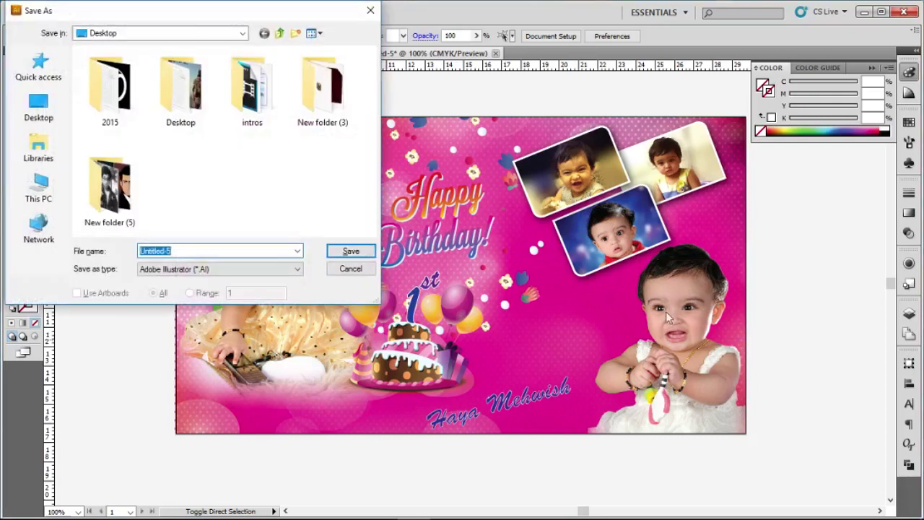
{"action": "left_click", "coordinate": [269, 268]}
{"action": "left_click", "coordinate": [262, 289]}
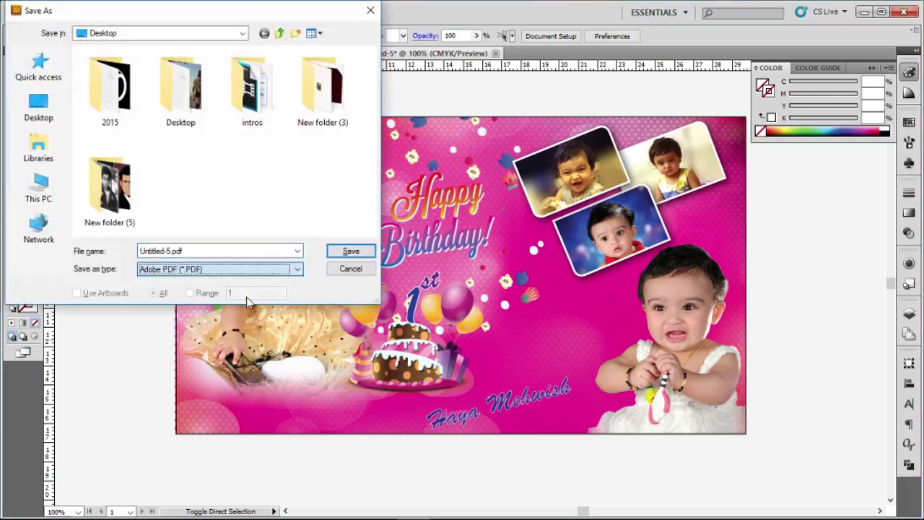
{"action": "left_click", "coordinate": [39, 109]}
{"action": "left_click", "coordinate": [351, 250]}
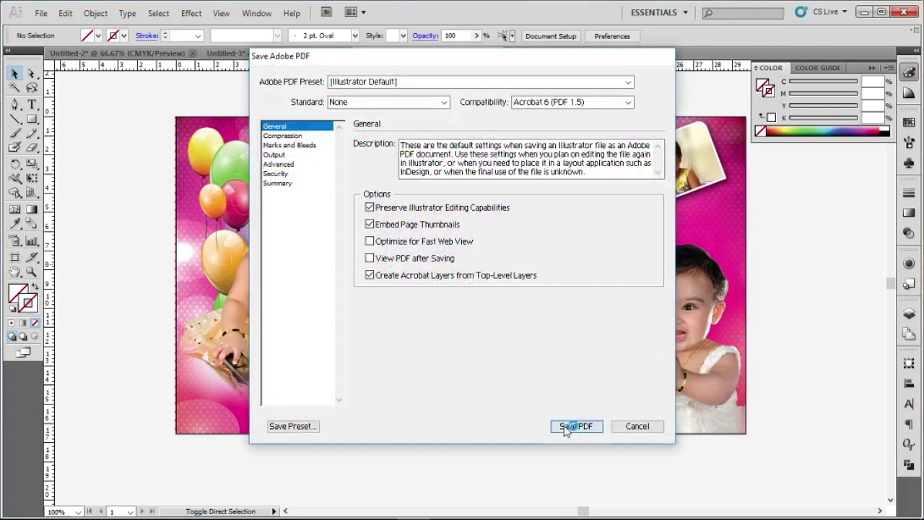
{"action": "left_click", "coordinate": [566, 427]}
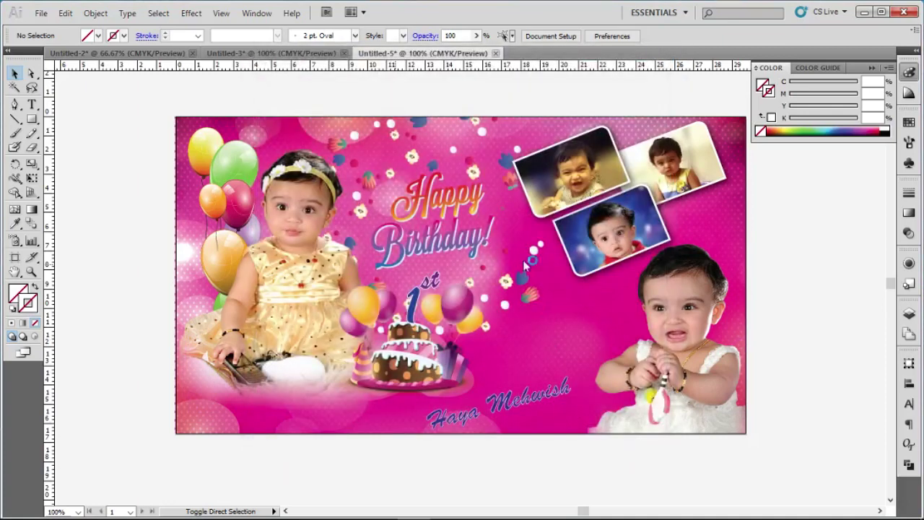